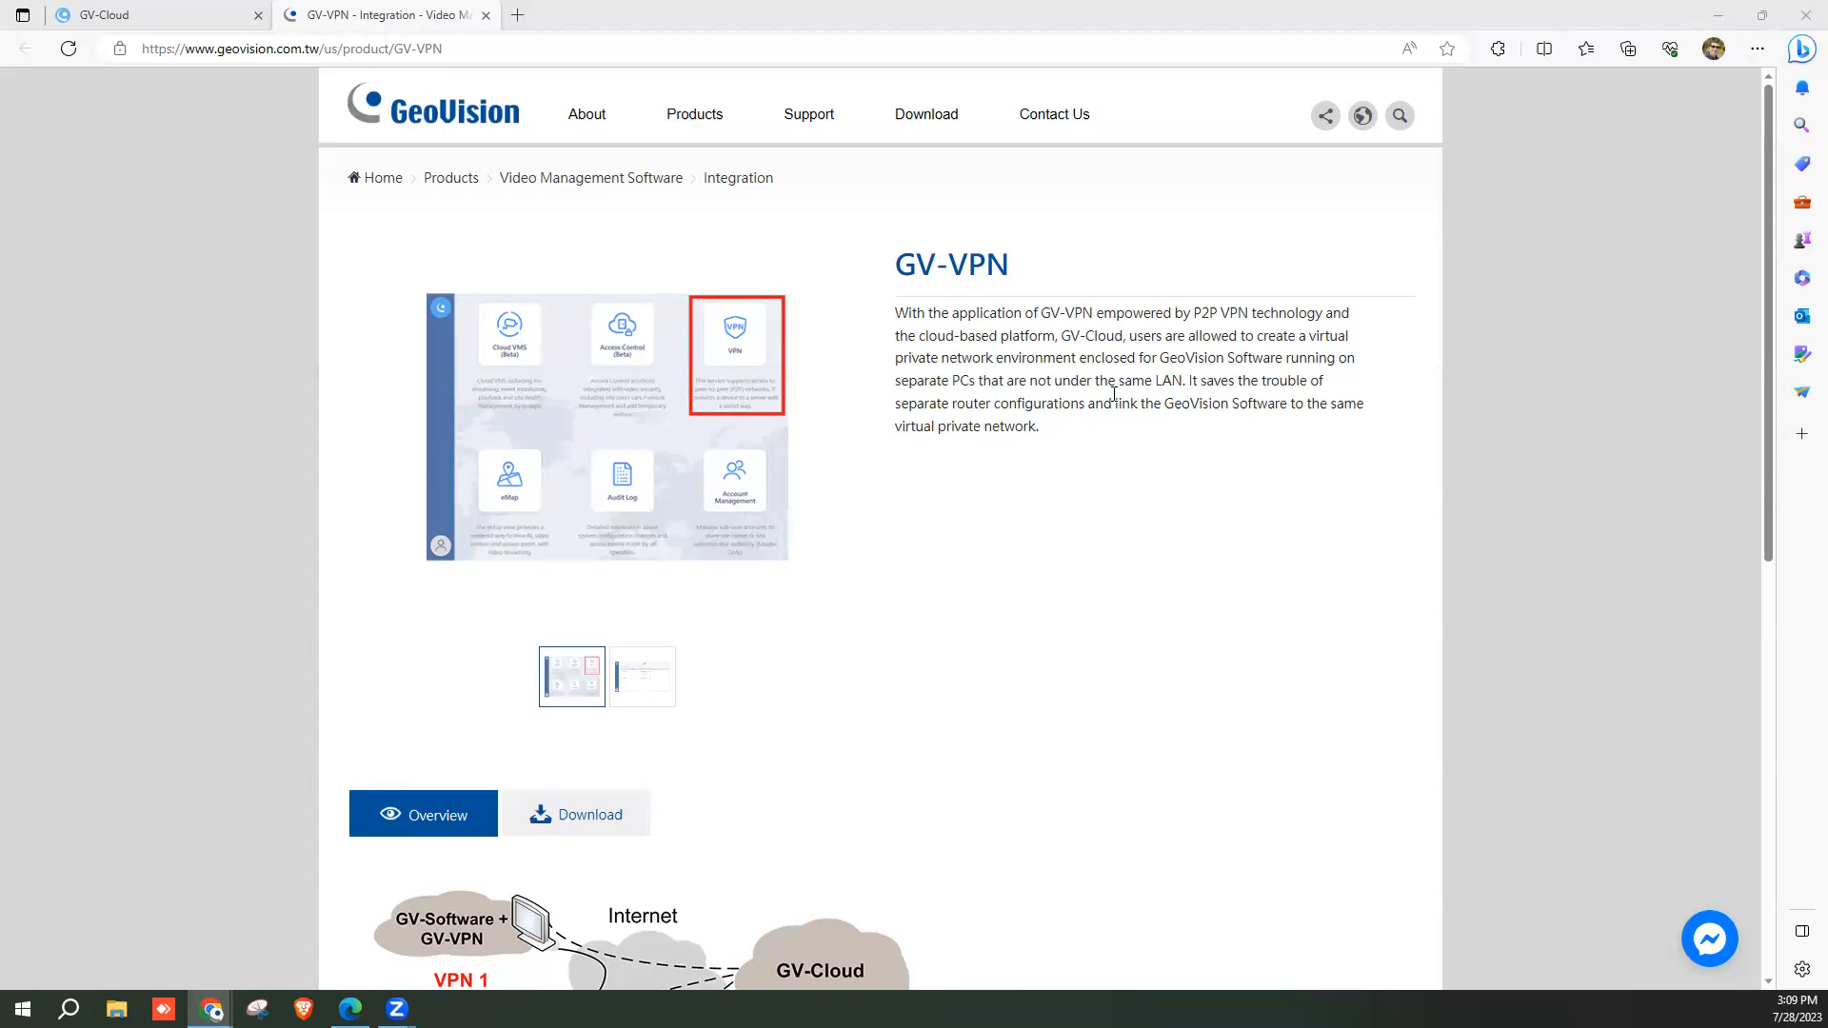
Scroll down to the GV-VPN Overview diagram showing PCs grouped into VPN 1 and VPN 2 through GV-Cloud.
scroll(834, 467, "down", 5)
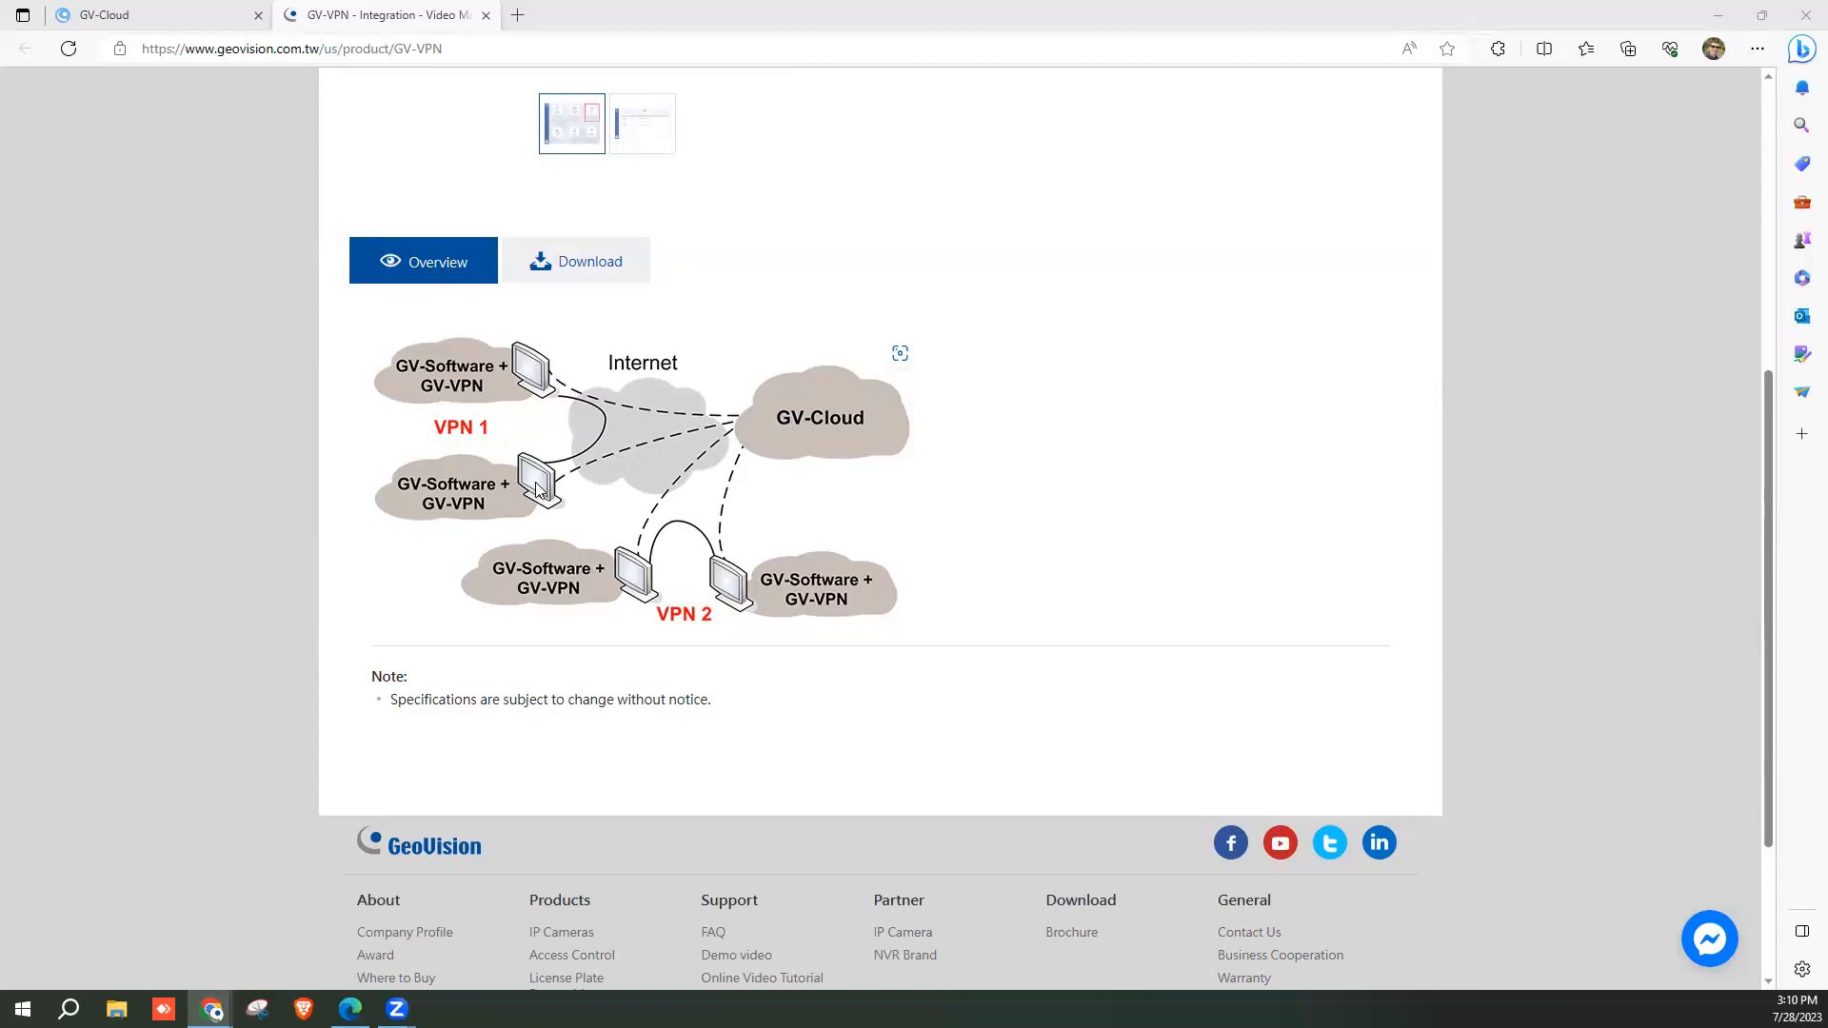
Scroll back up to the GV-VPN page title and its P2P virtual private network description.
scroll(538, 489, "up", 5)
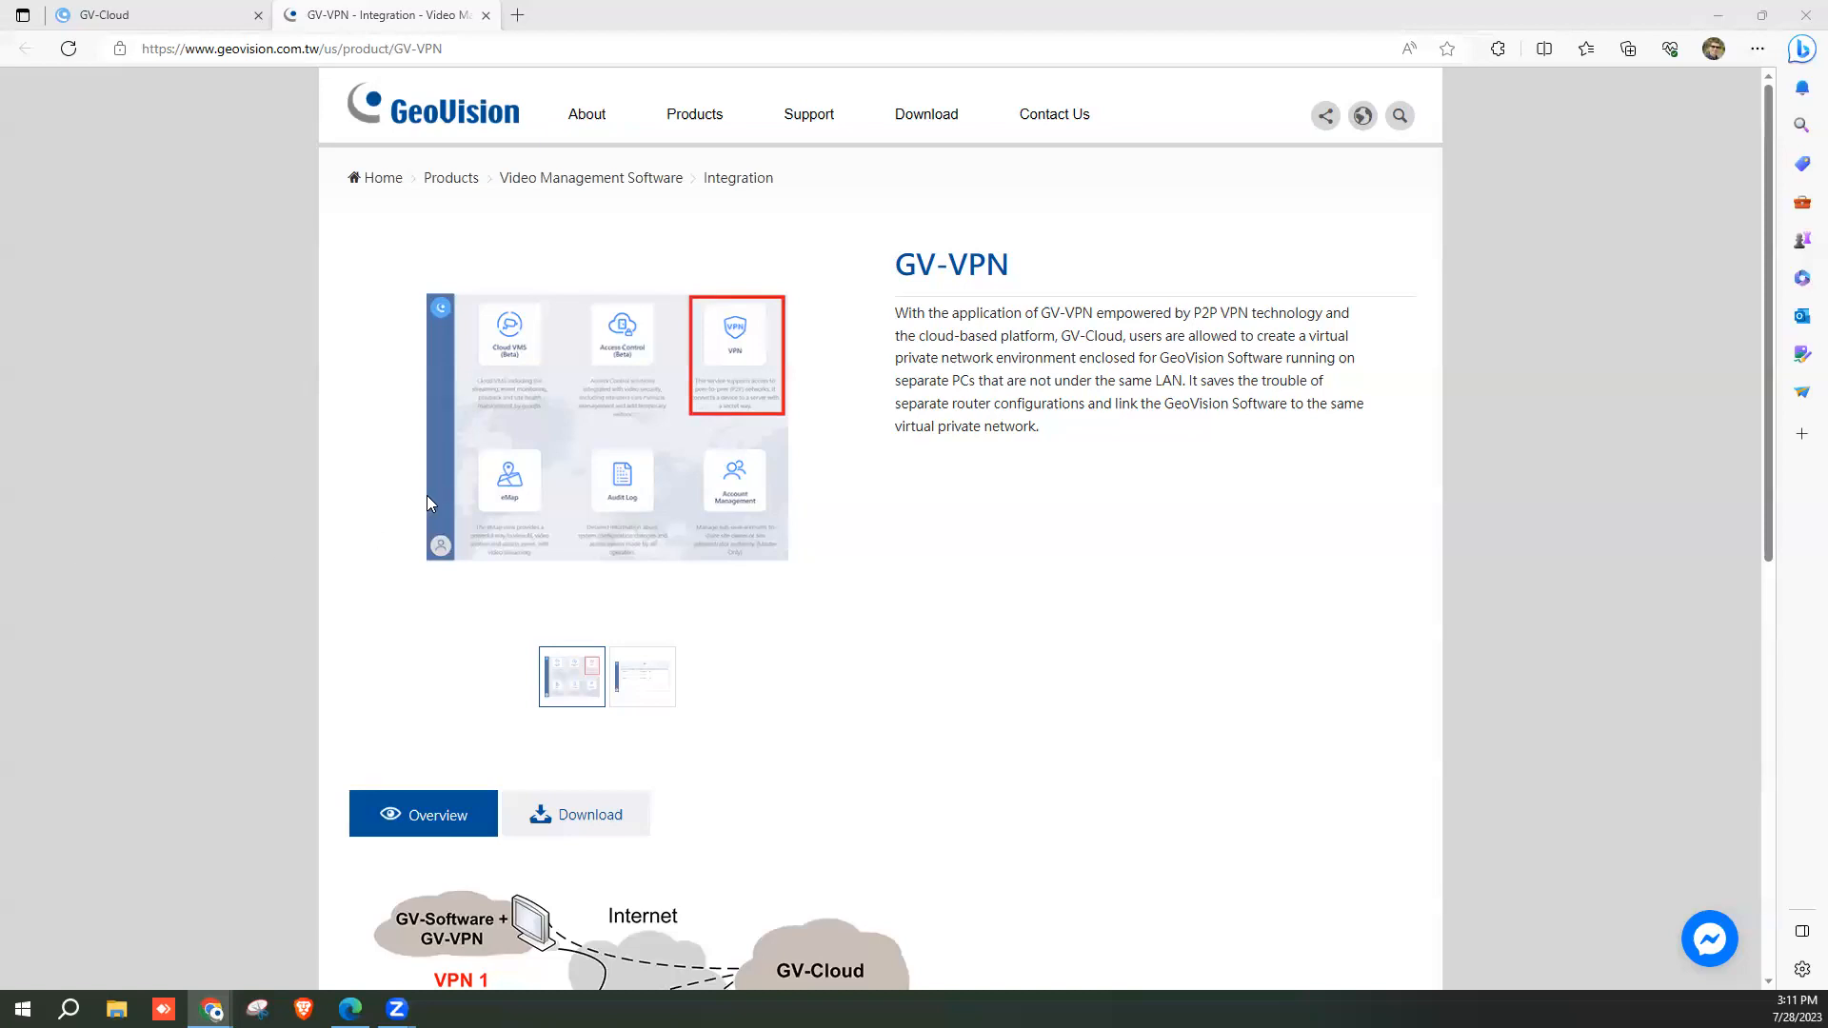
Log into GV-Cloud with the saved account password and go to the VPN service.
left_click(156, 15)
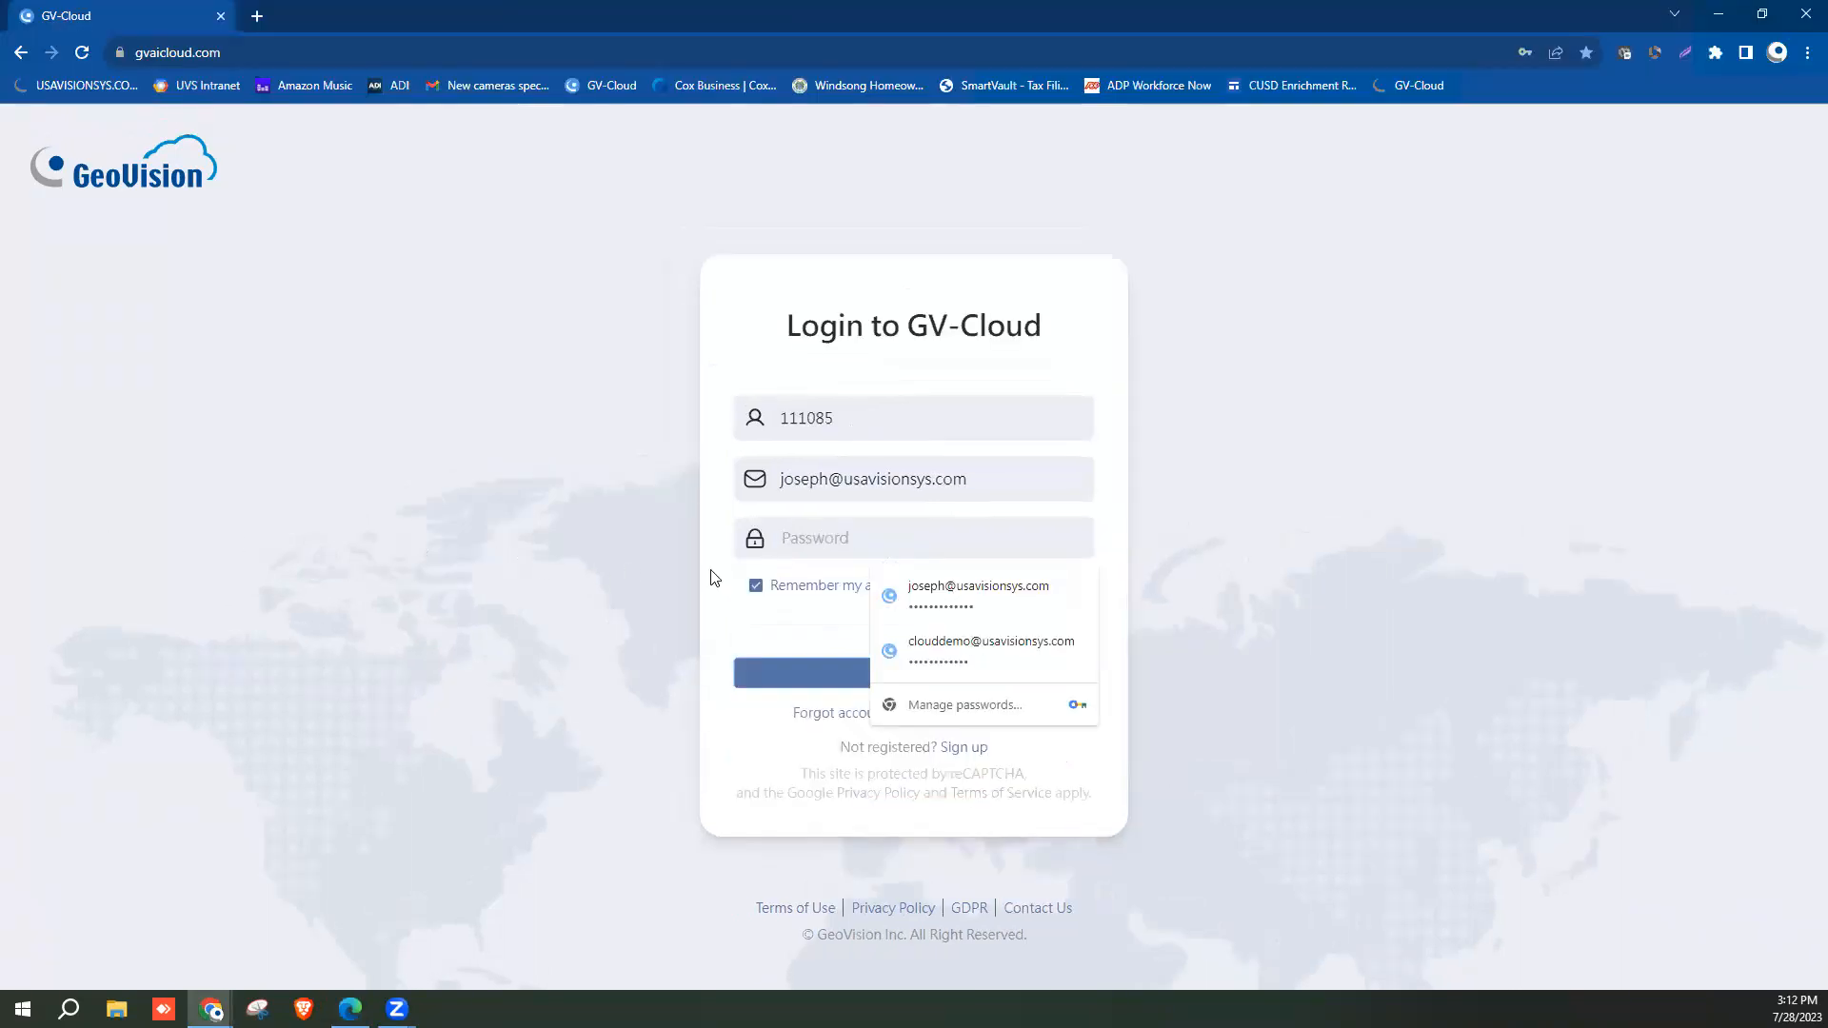
left_click(1281, 505)
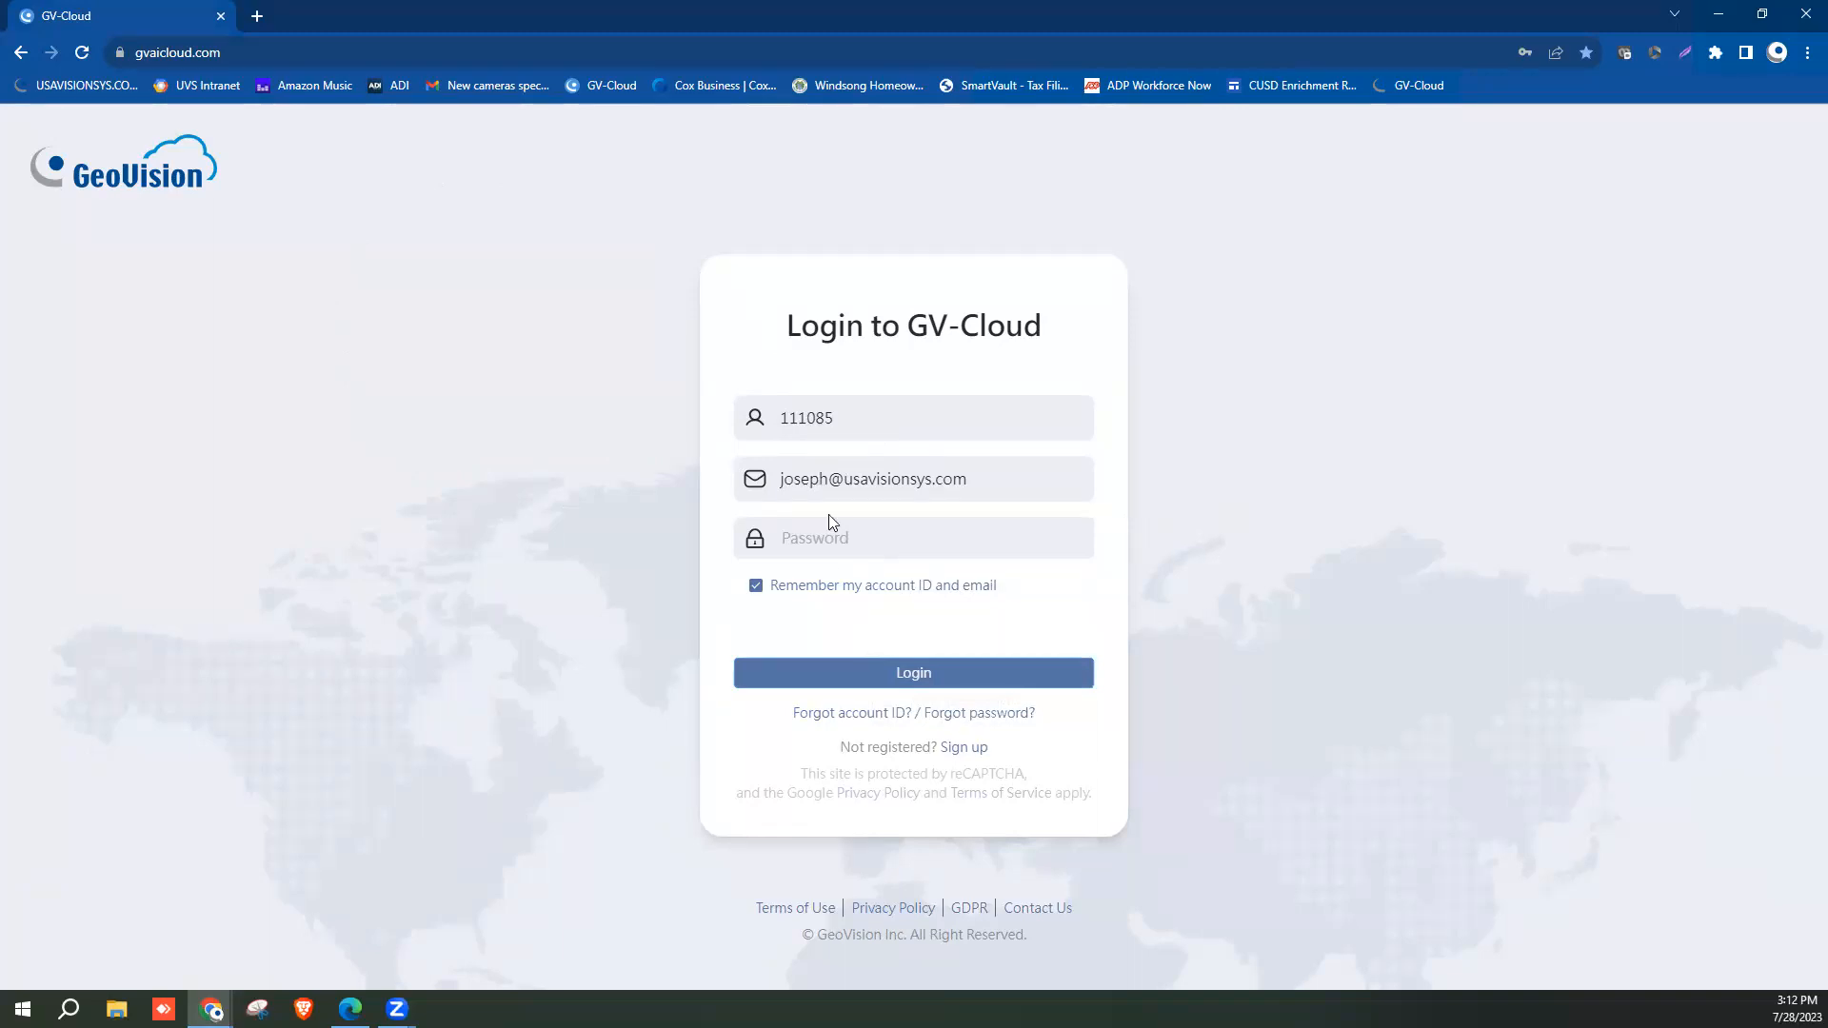
left_click(848, 539)
left_click(910, 595)
left_click(918, 680)
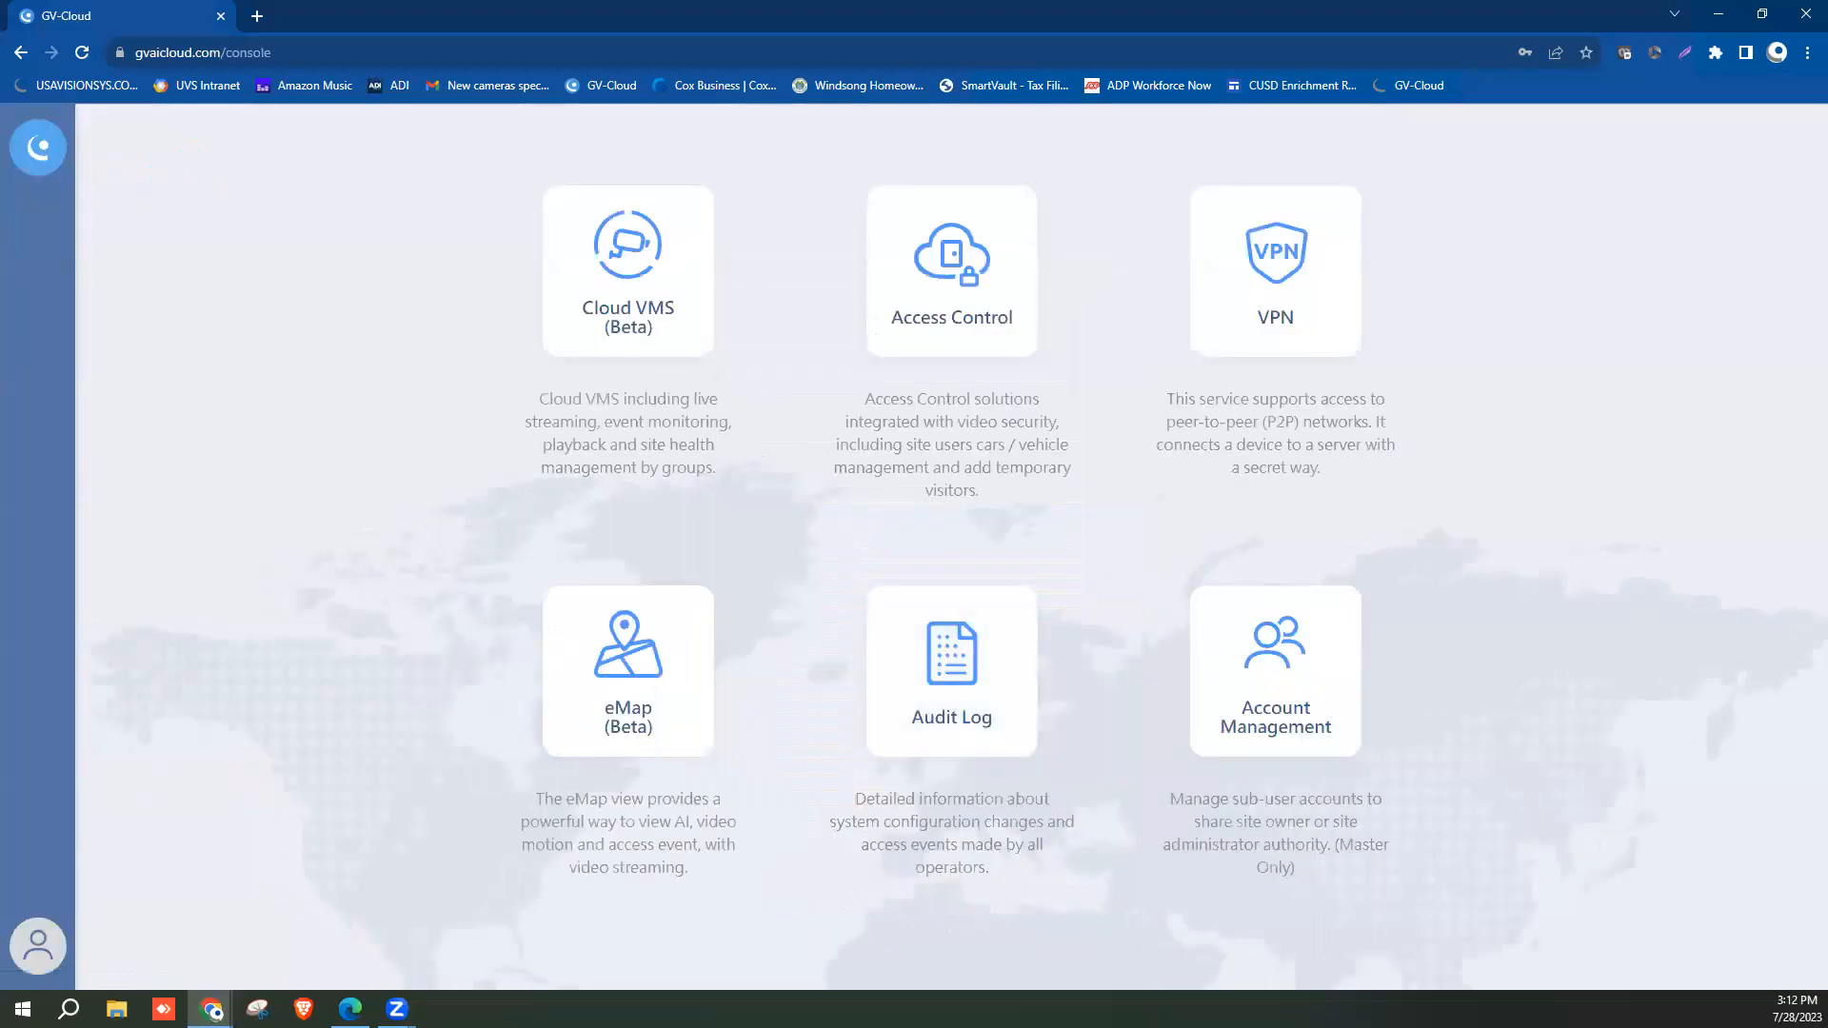
left_click(1297, 293)
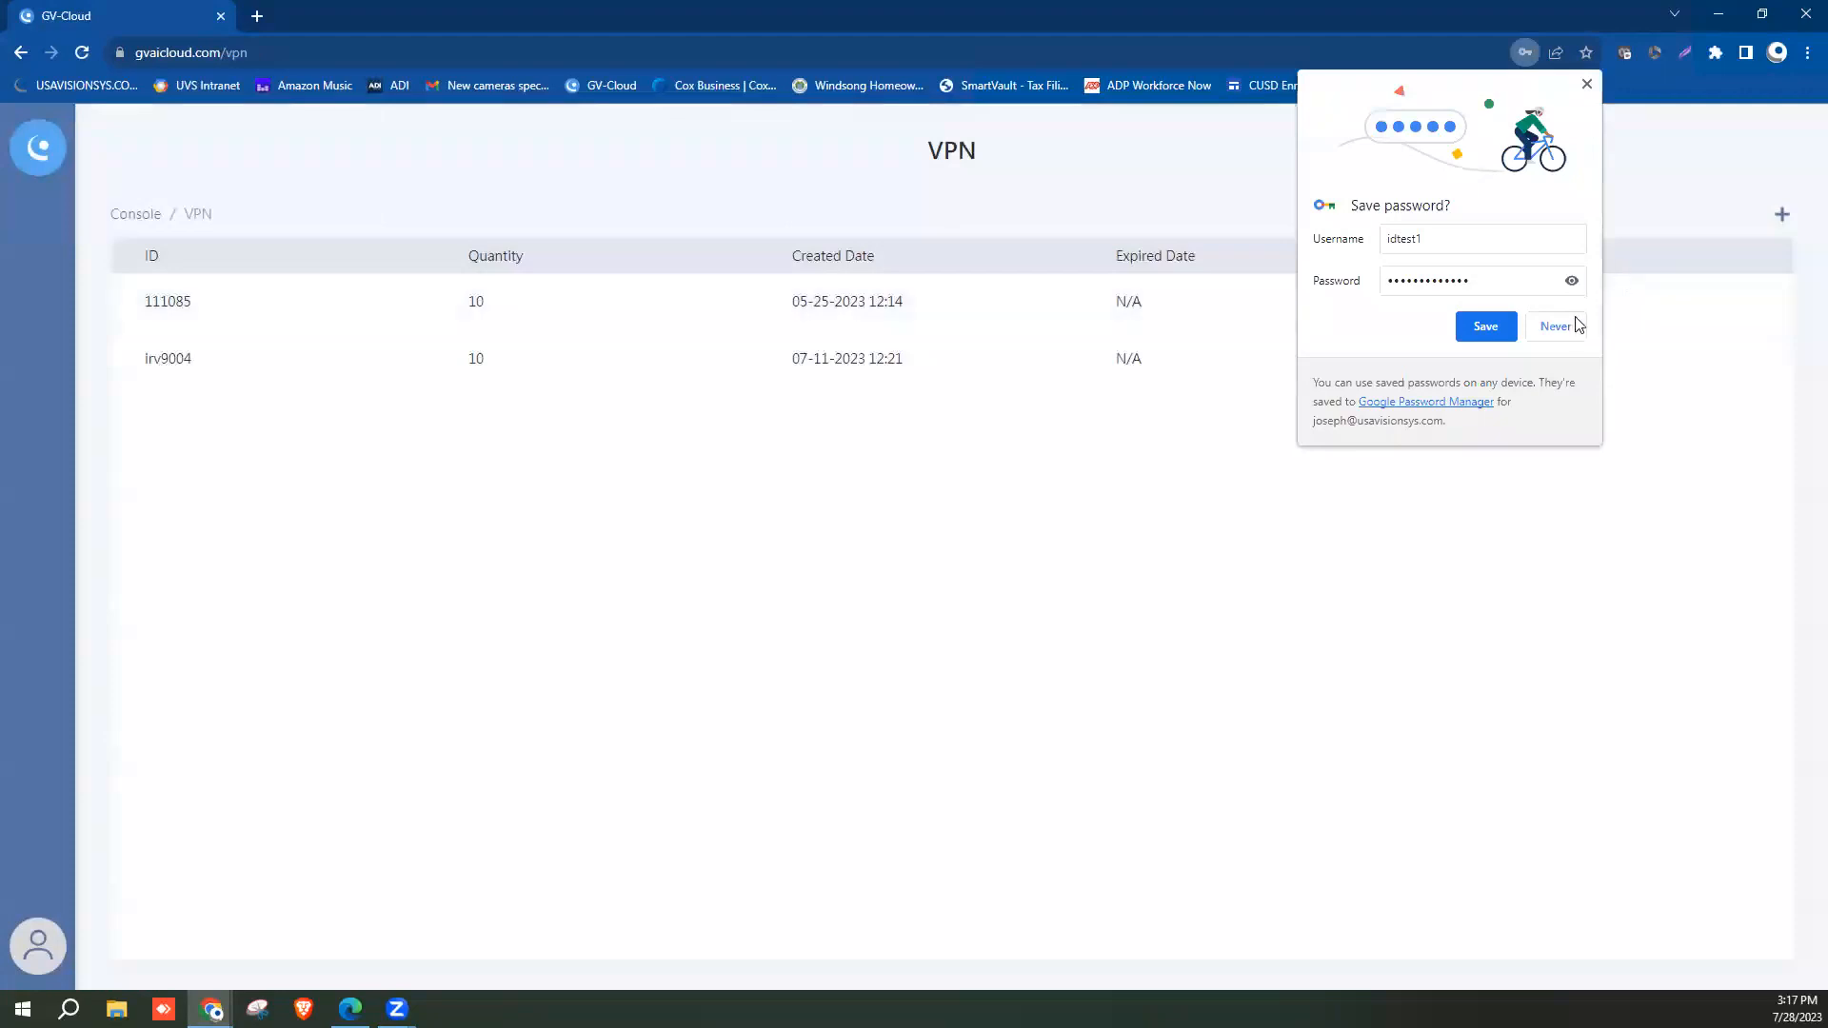
Decline Chrome's offer to save the password and bring up the Add VPN form.
left_click(1575, 325)
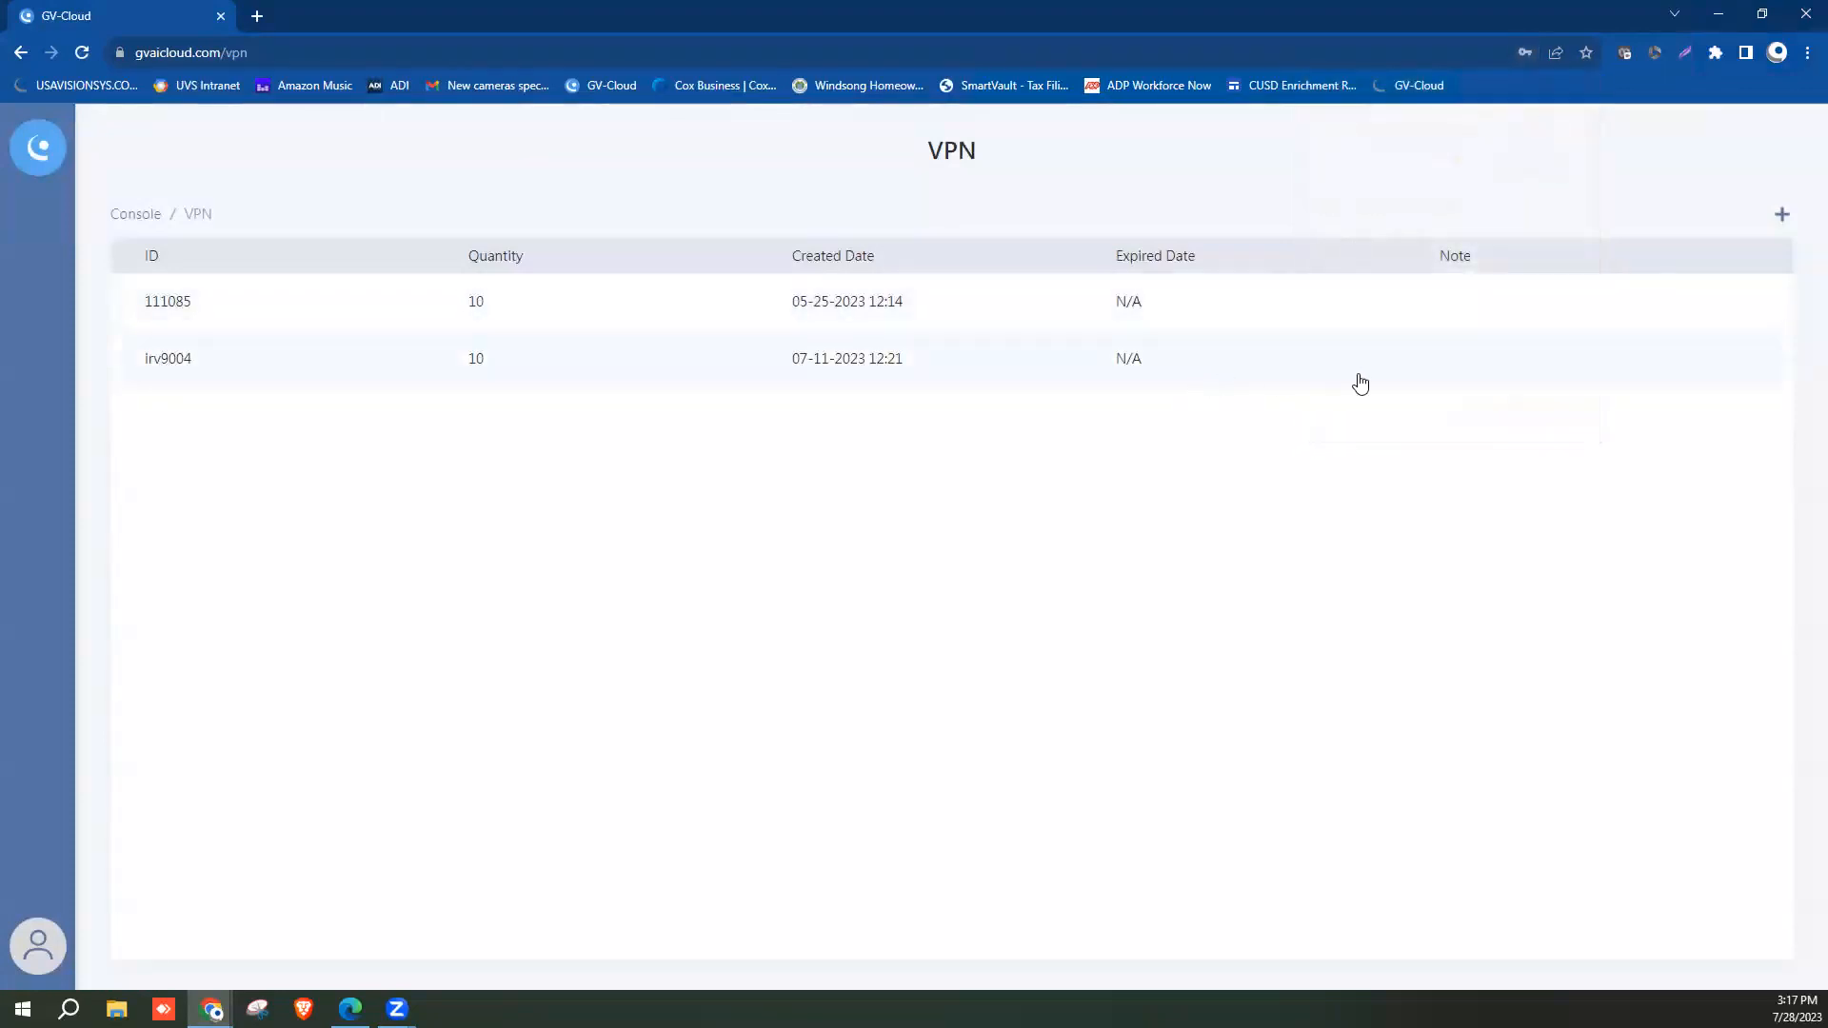
left_click(1785, 225)
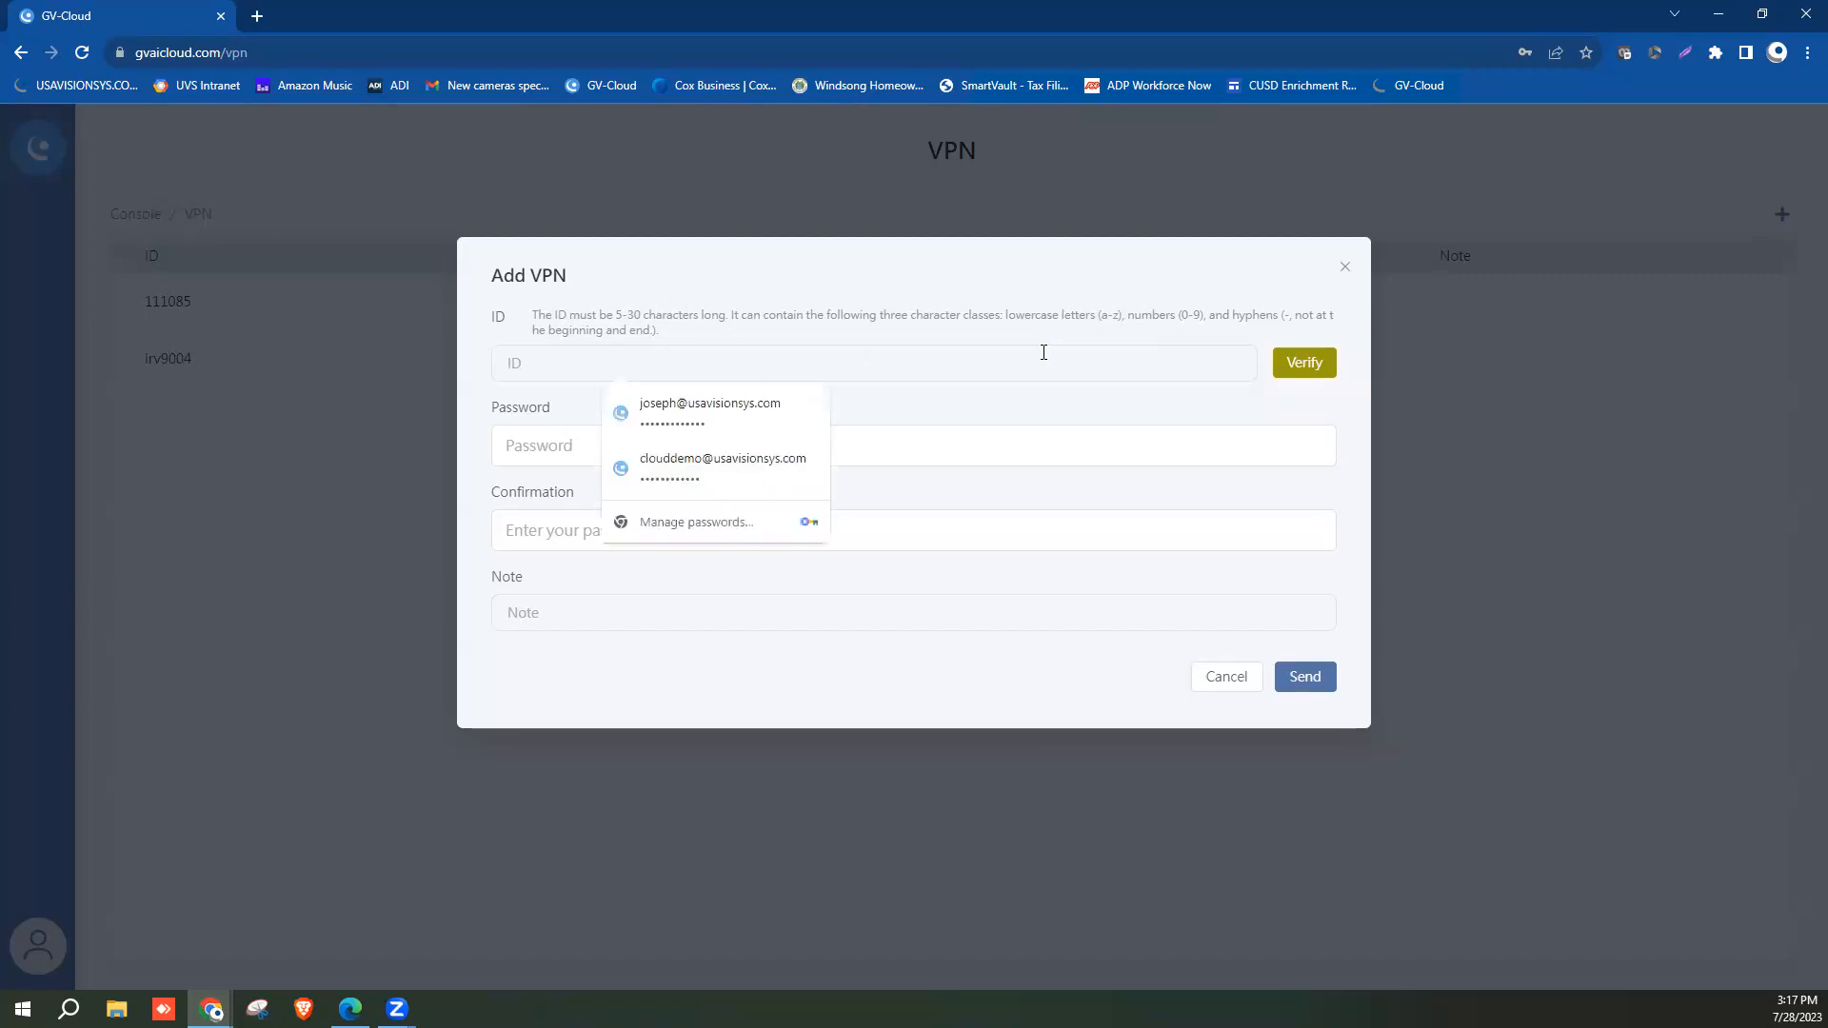
Create VPN ID 'idtest123', verify it, set and confirm its password, and submit.
type("idtest123")
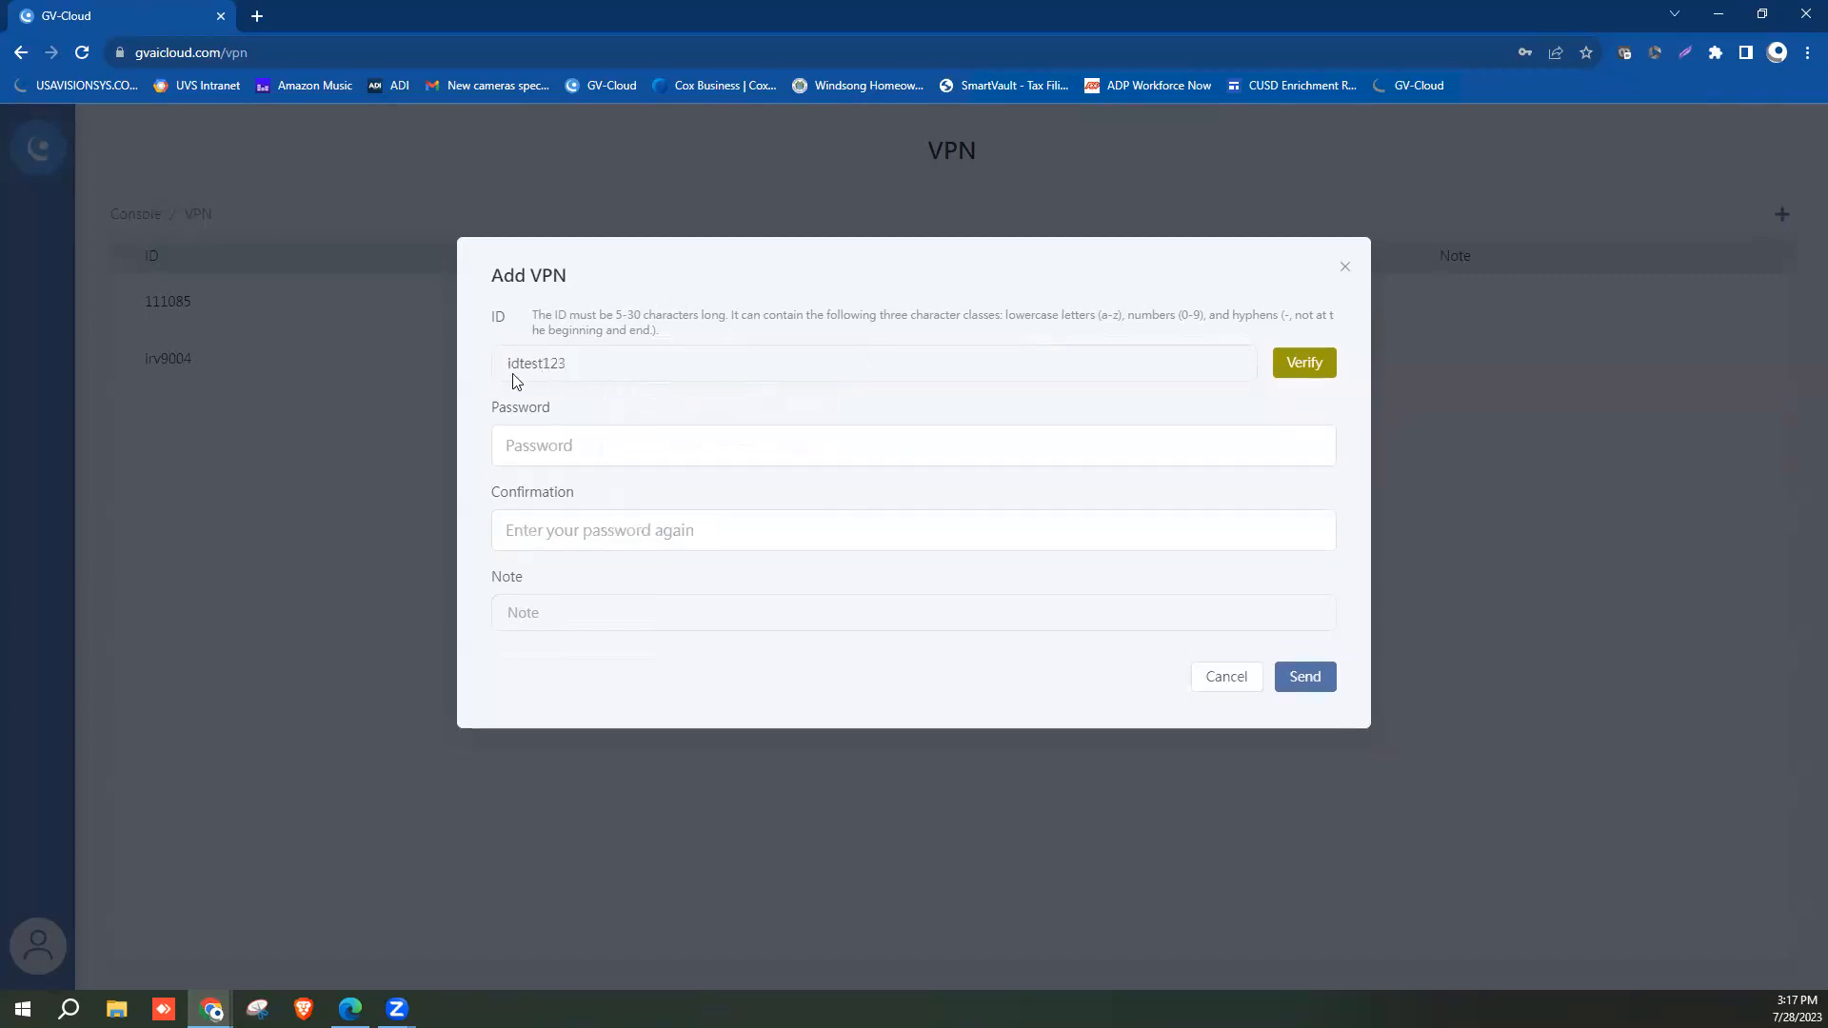
left_click(1295, 369)
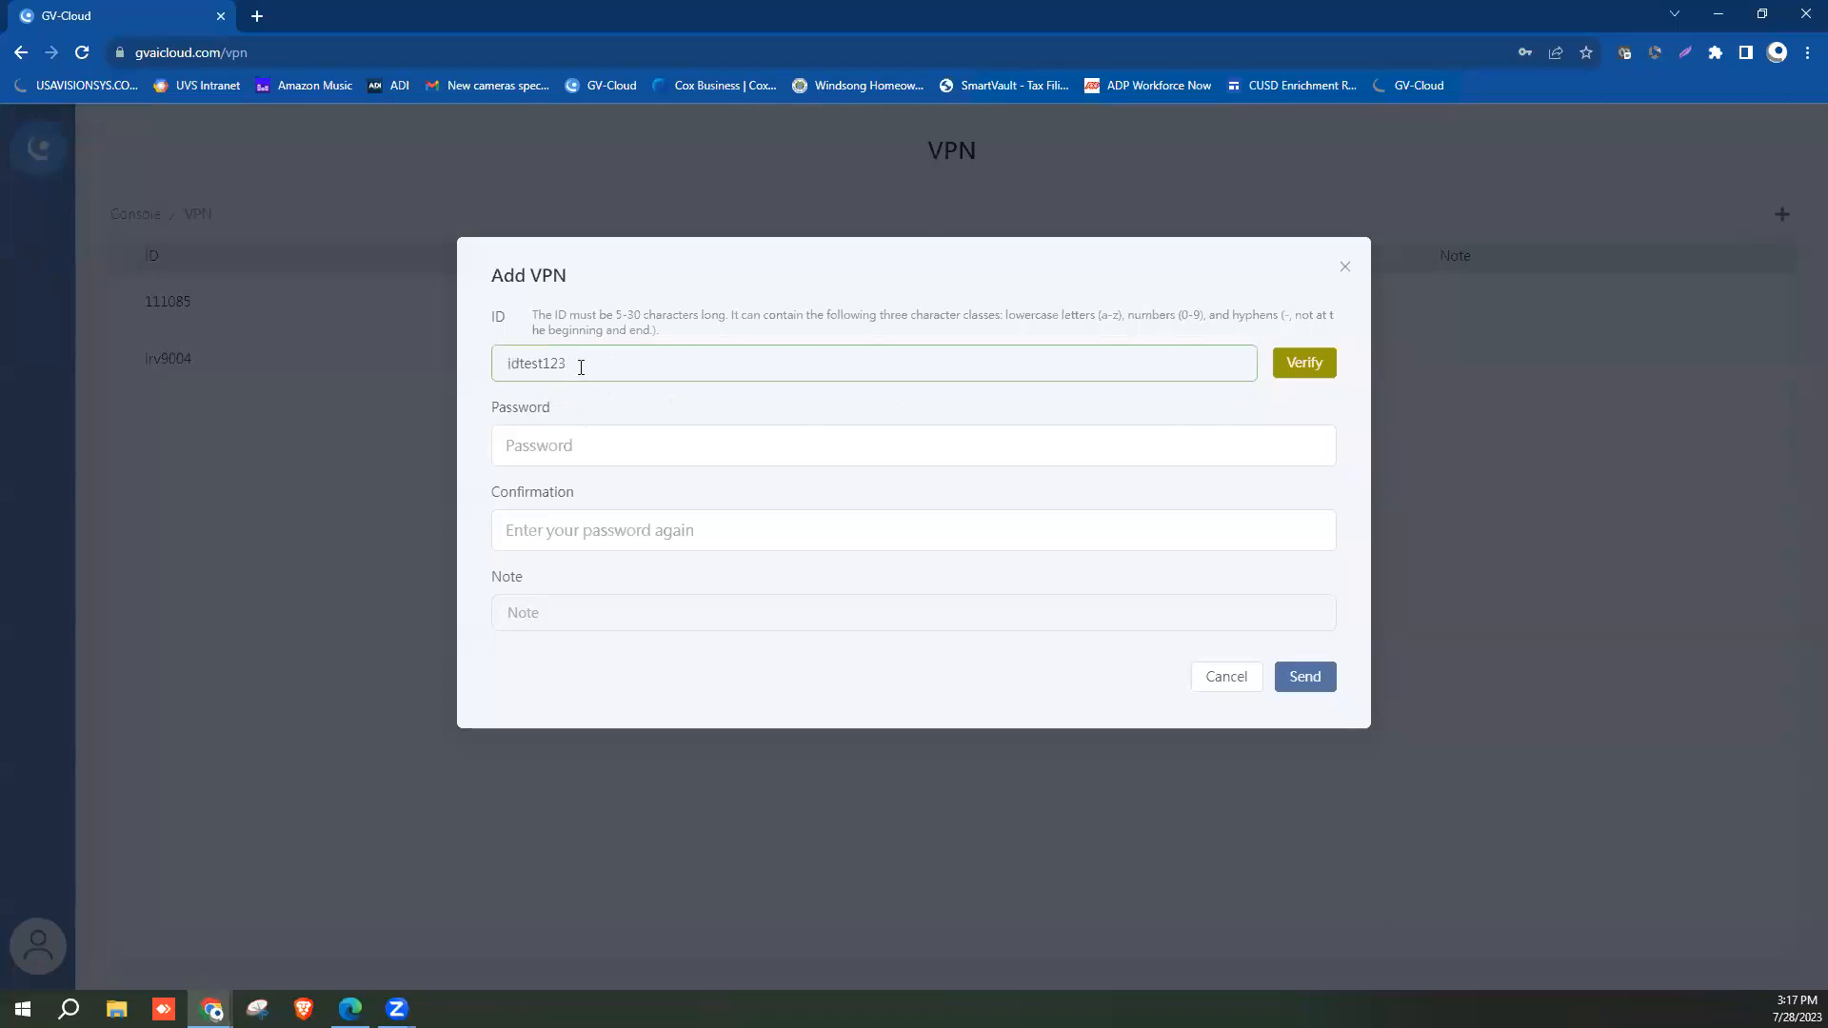
left_click(577, 449)
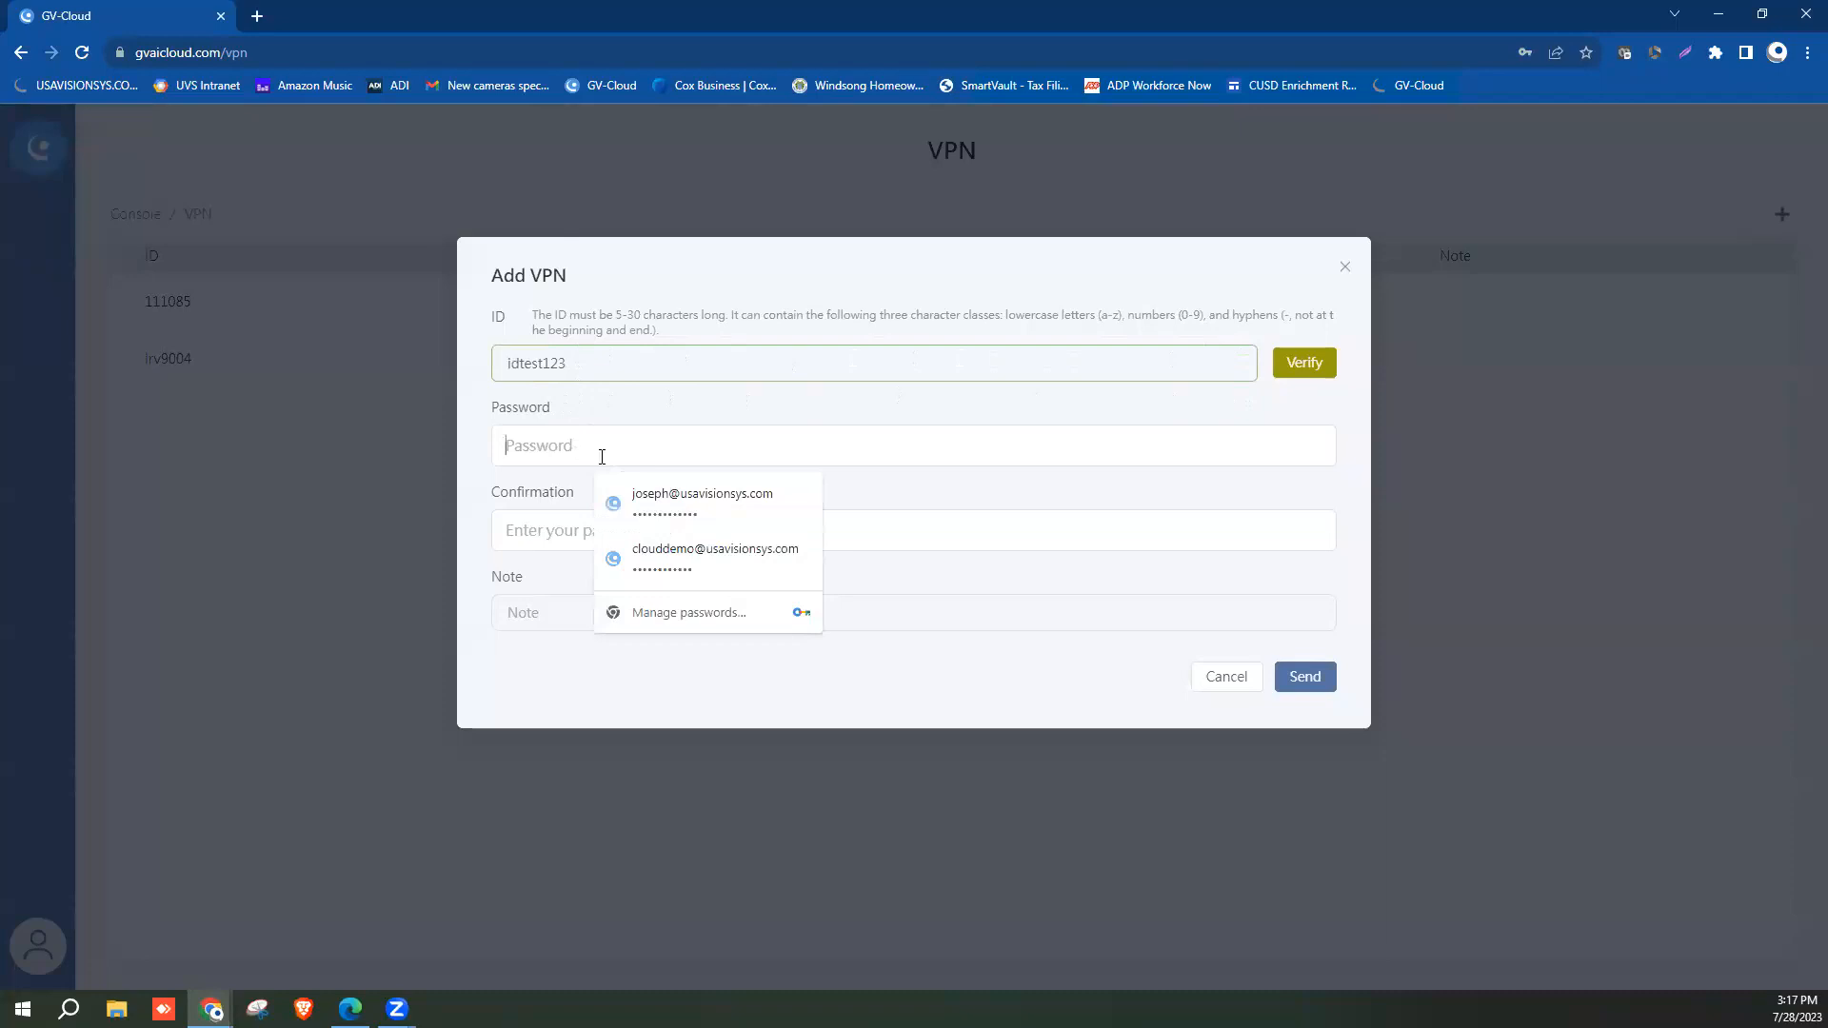
left_click(686, 514)
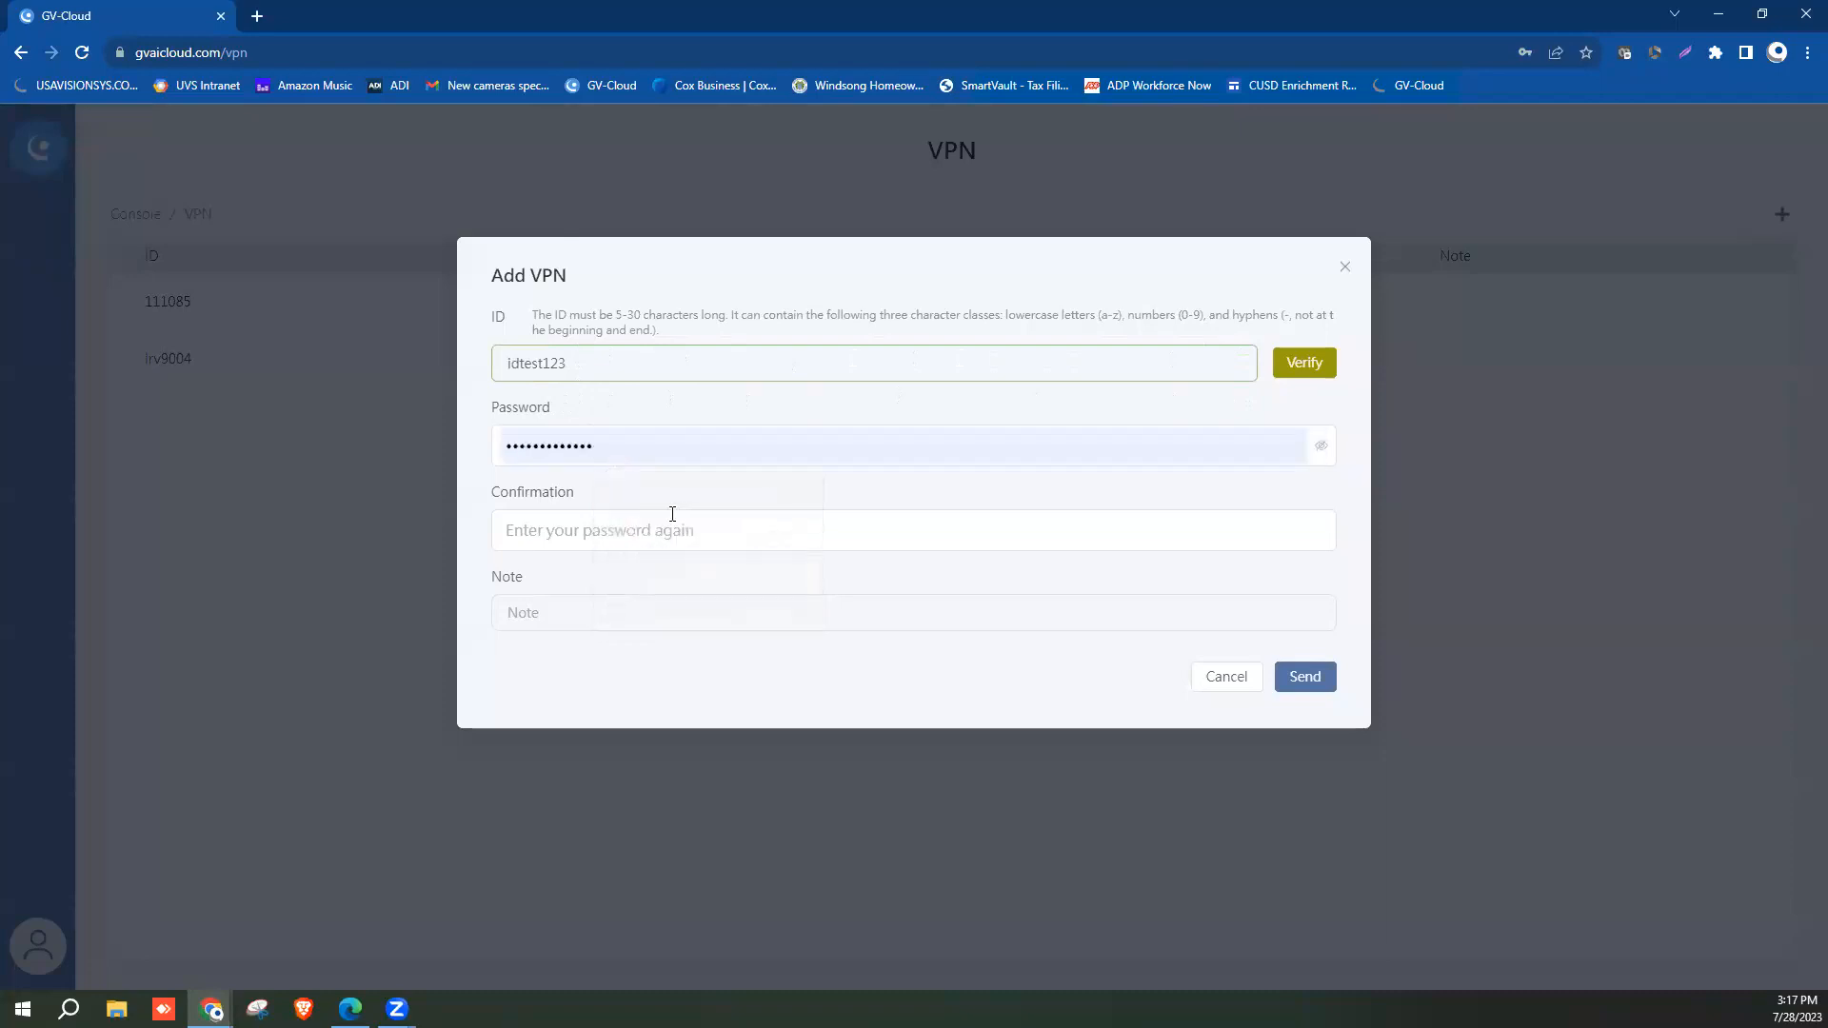
left_click(586, 521)
type("••••••••••••")
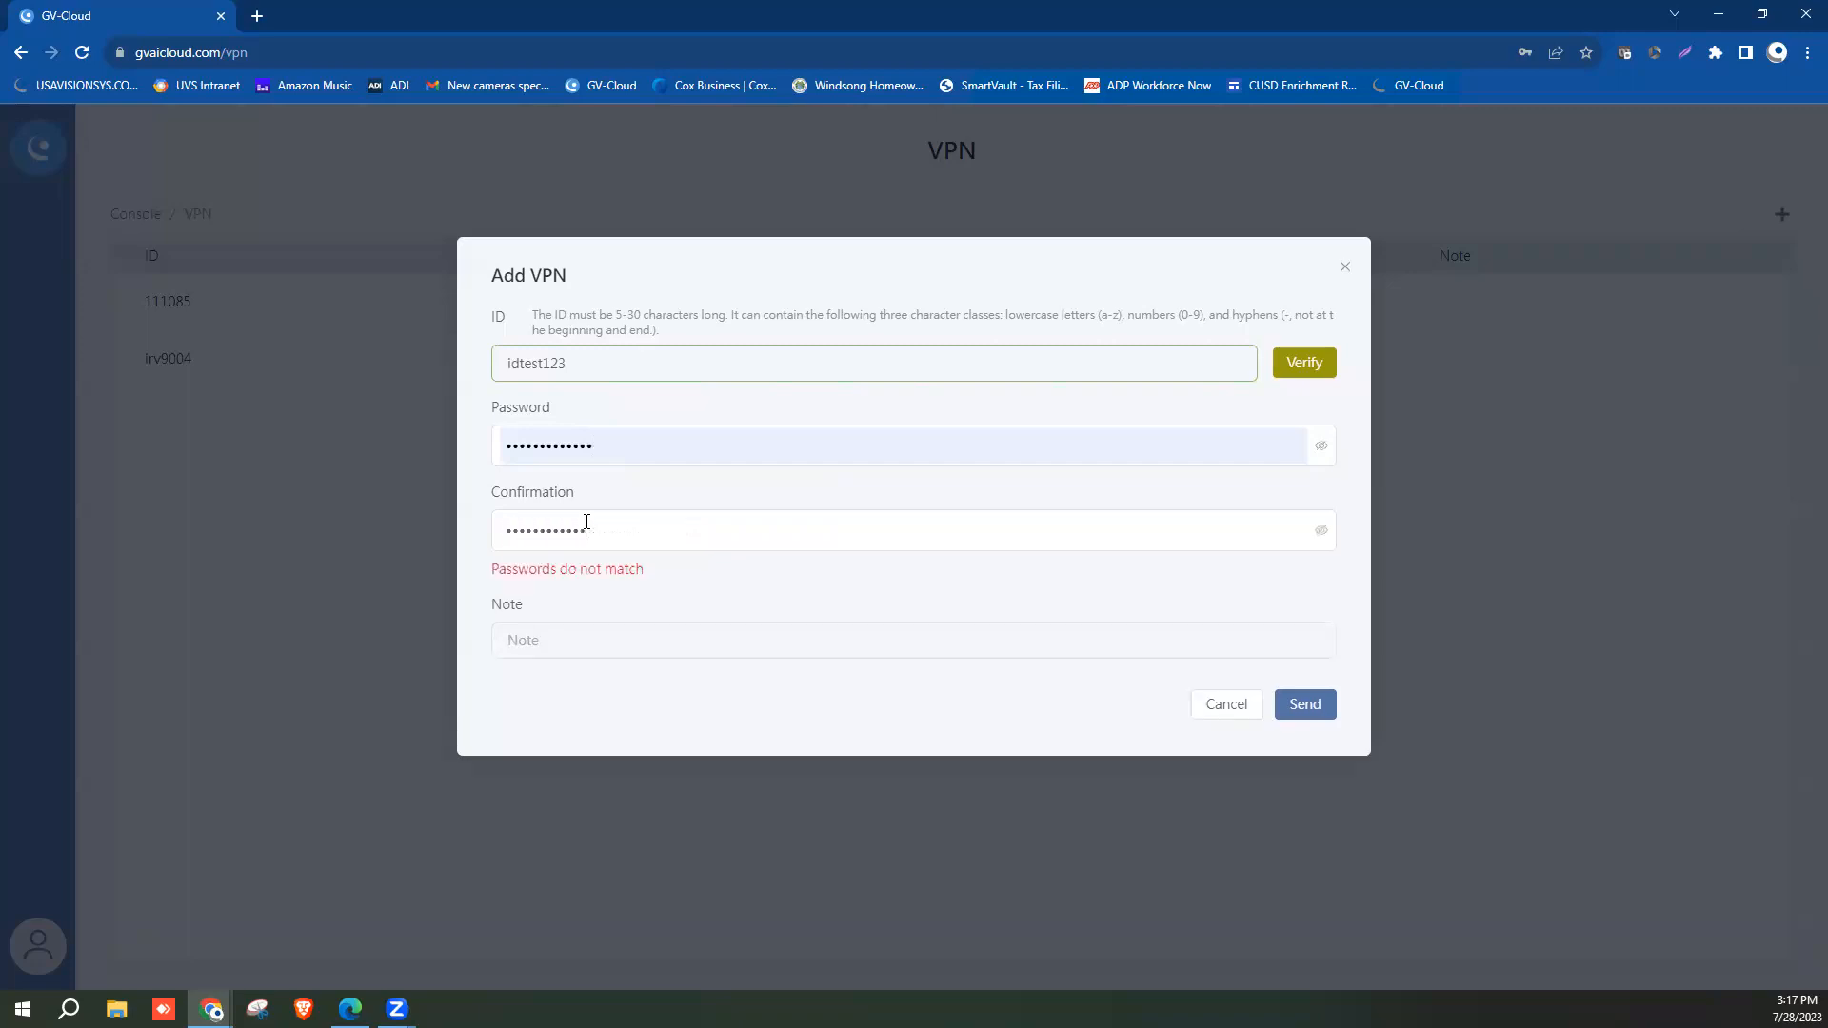
type("•")
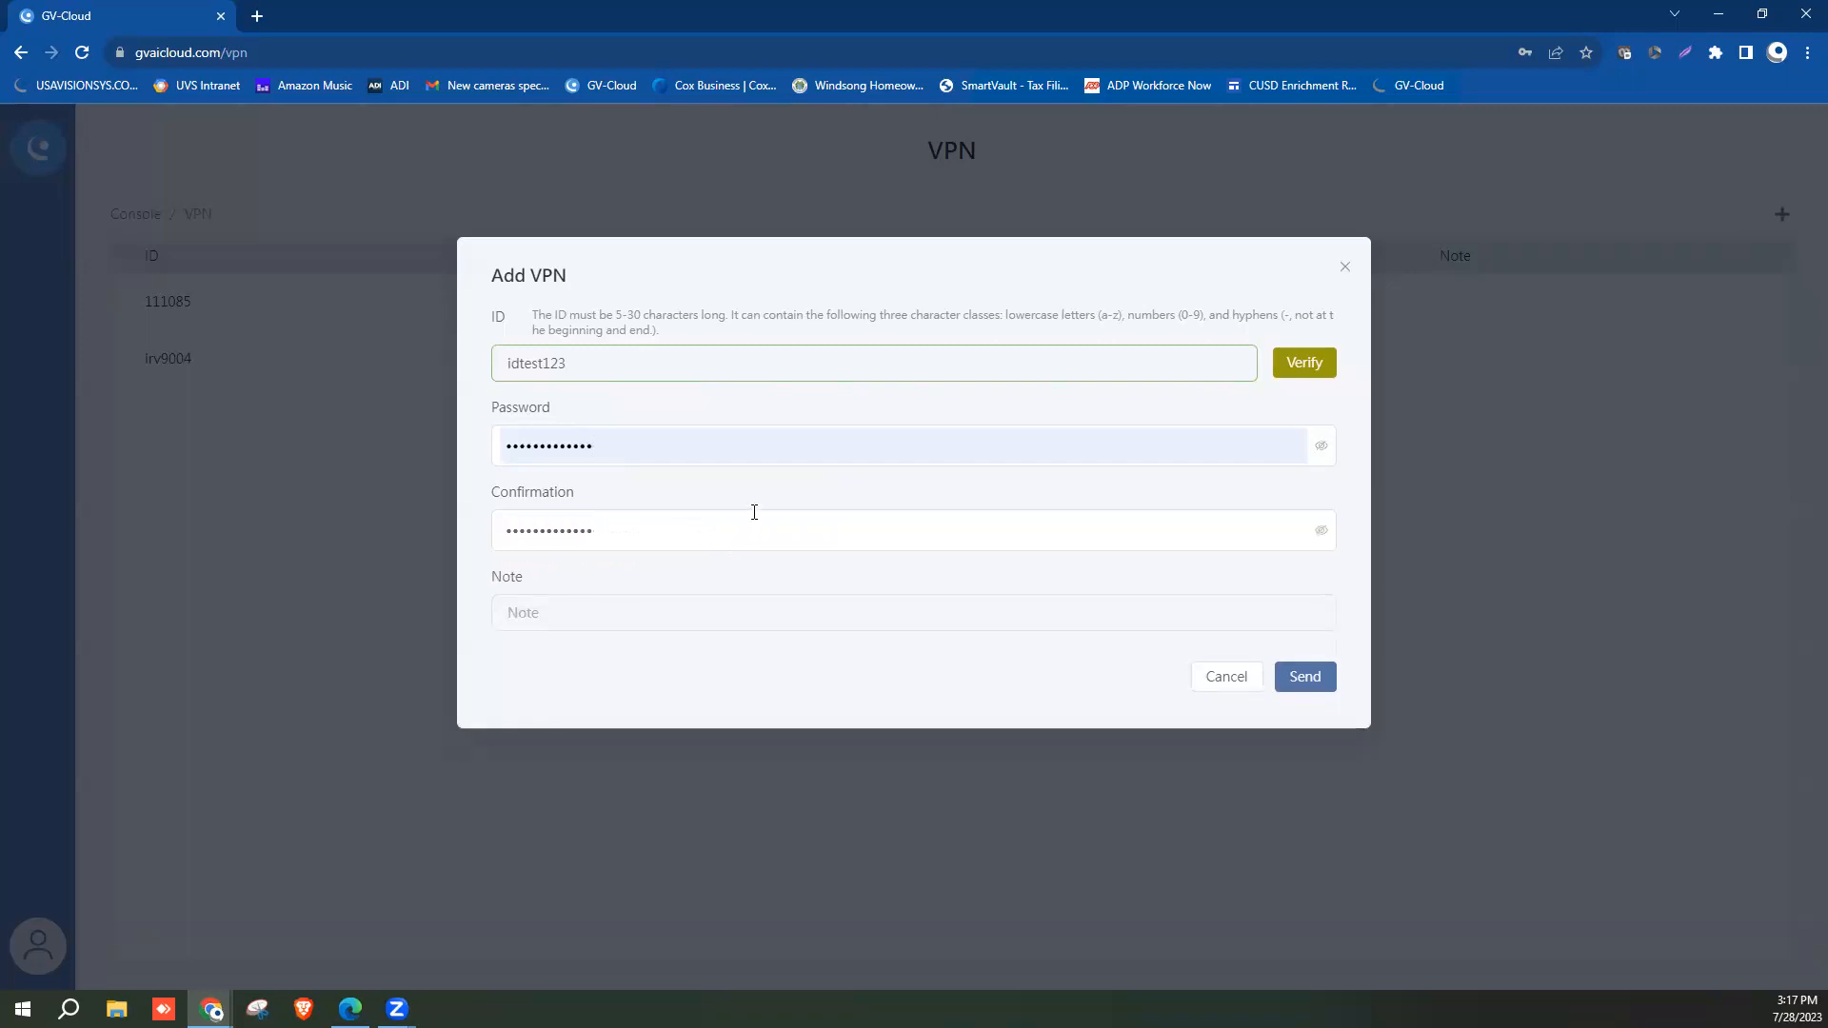
left_click(1293, 675)
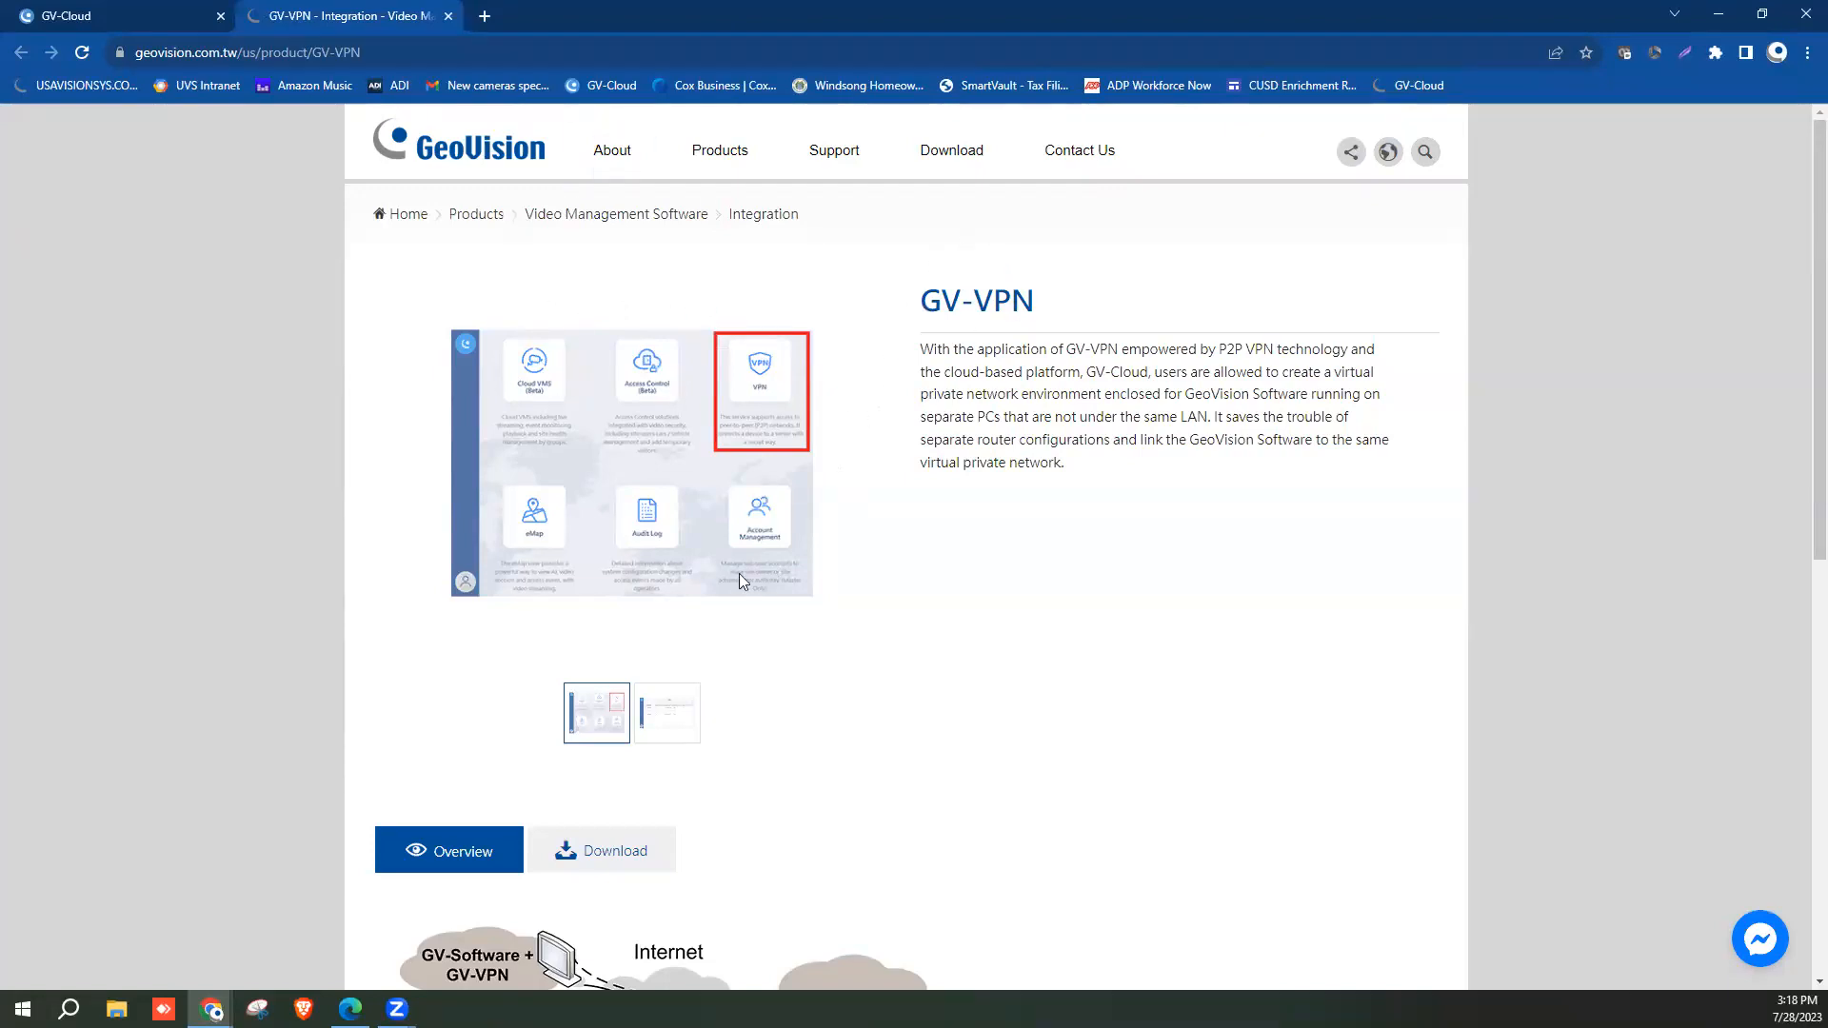
Download the GV-VPN V1.0 software package as GV-VPN.zip from the product's Download listing.
scroll(726, 587, "down", 2)
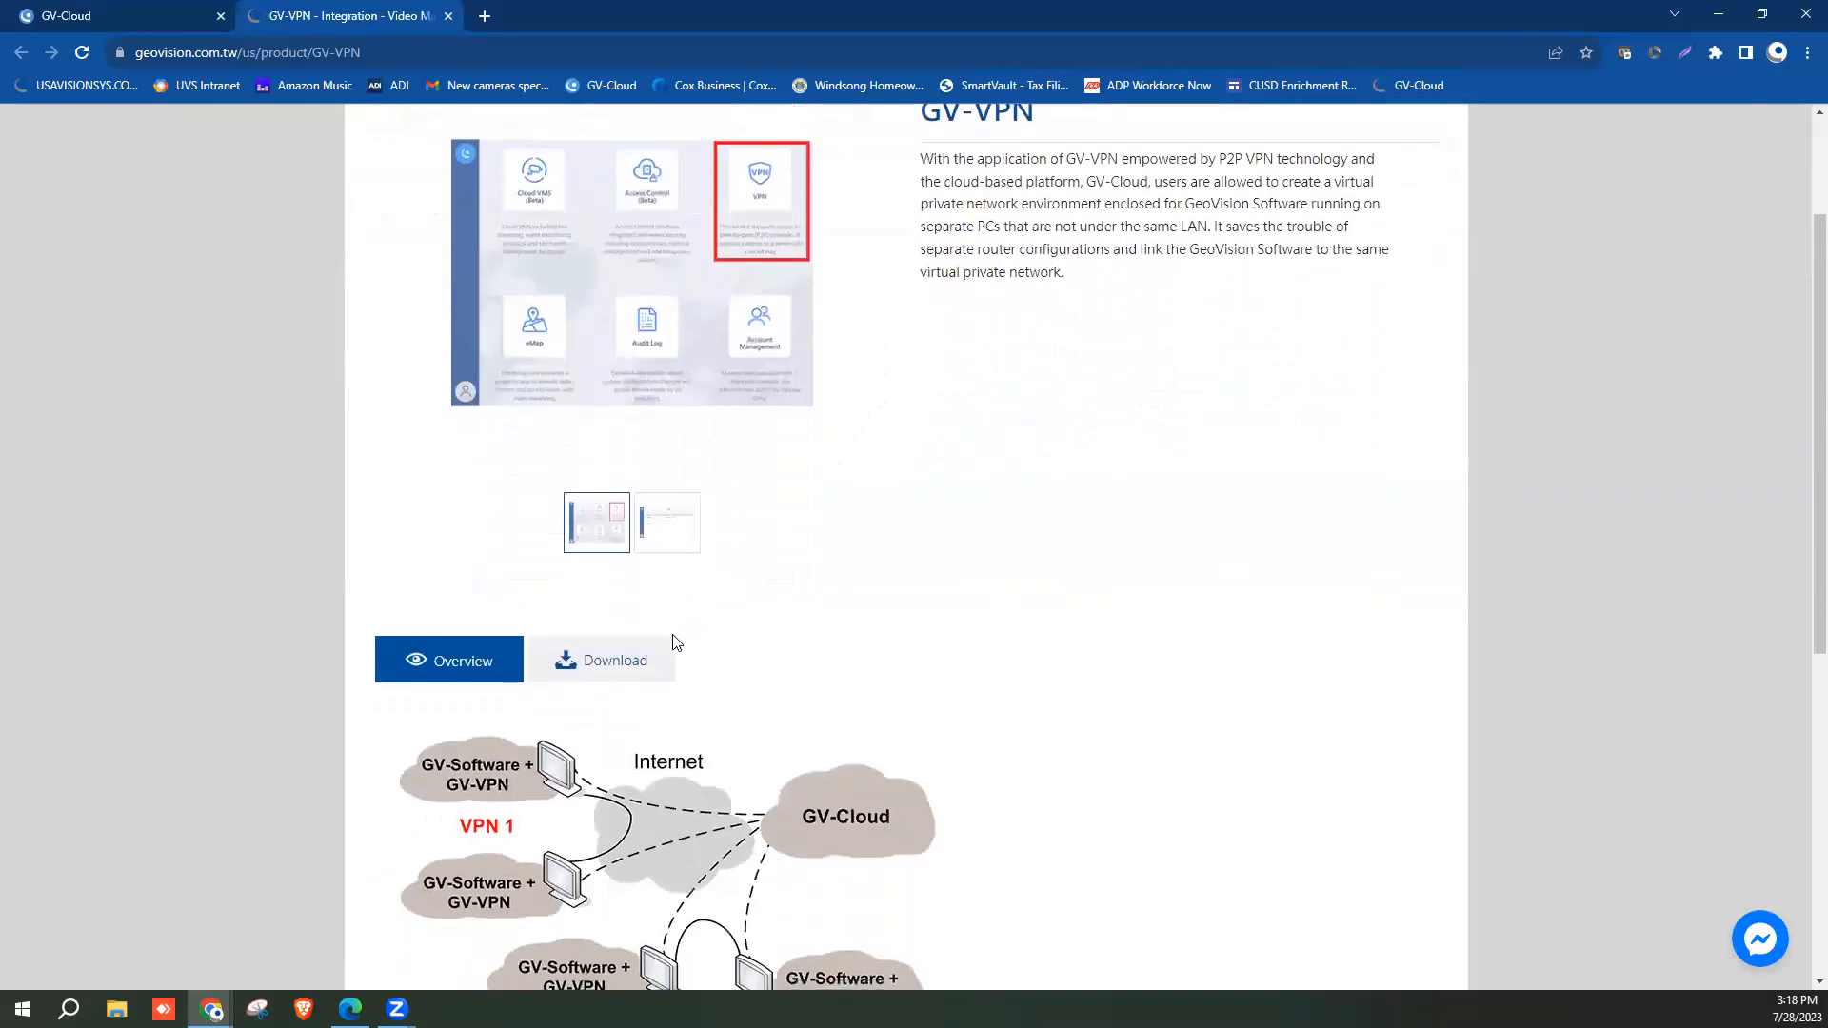
left_click(627, 674)
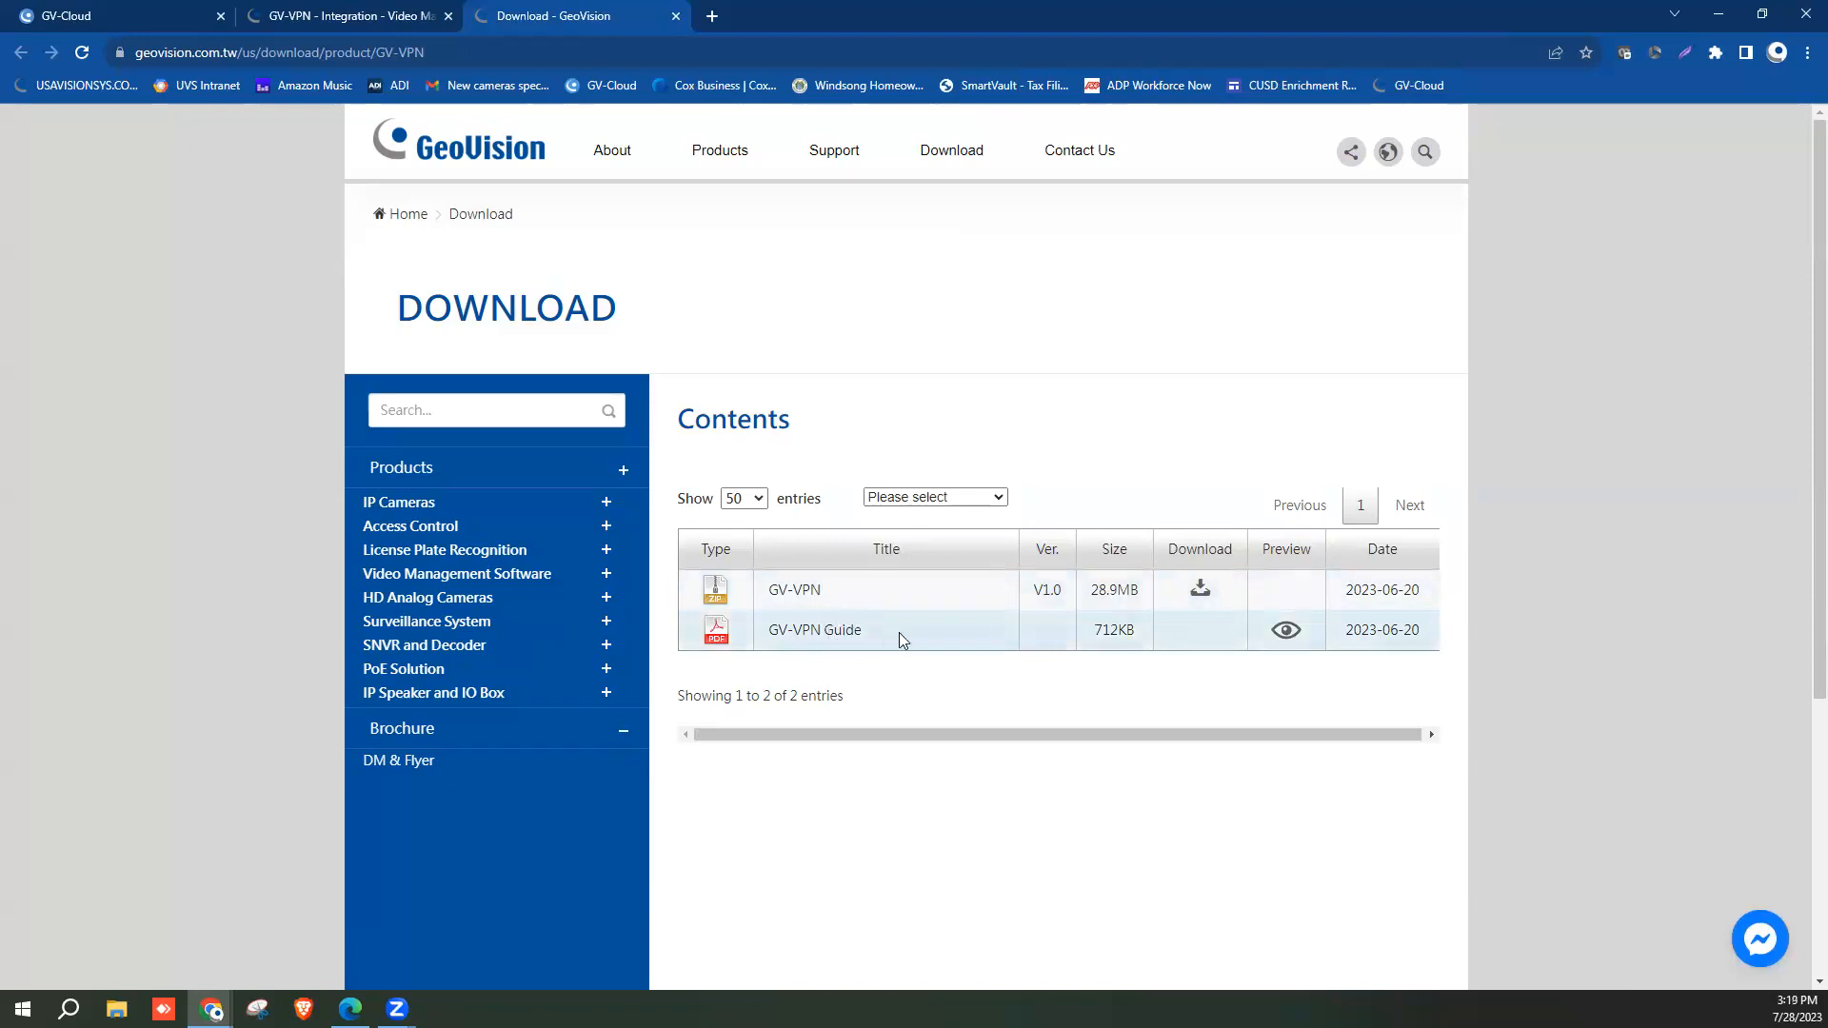
left_click(1197, 596)
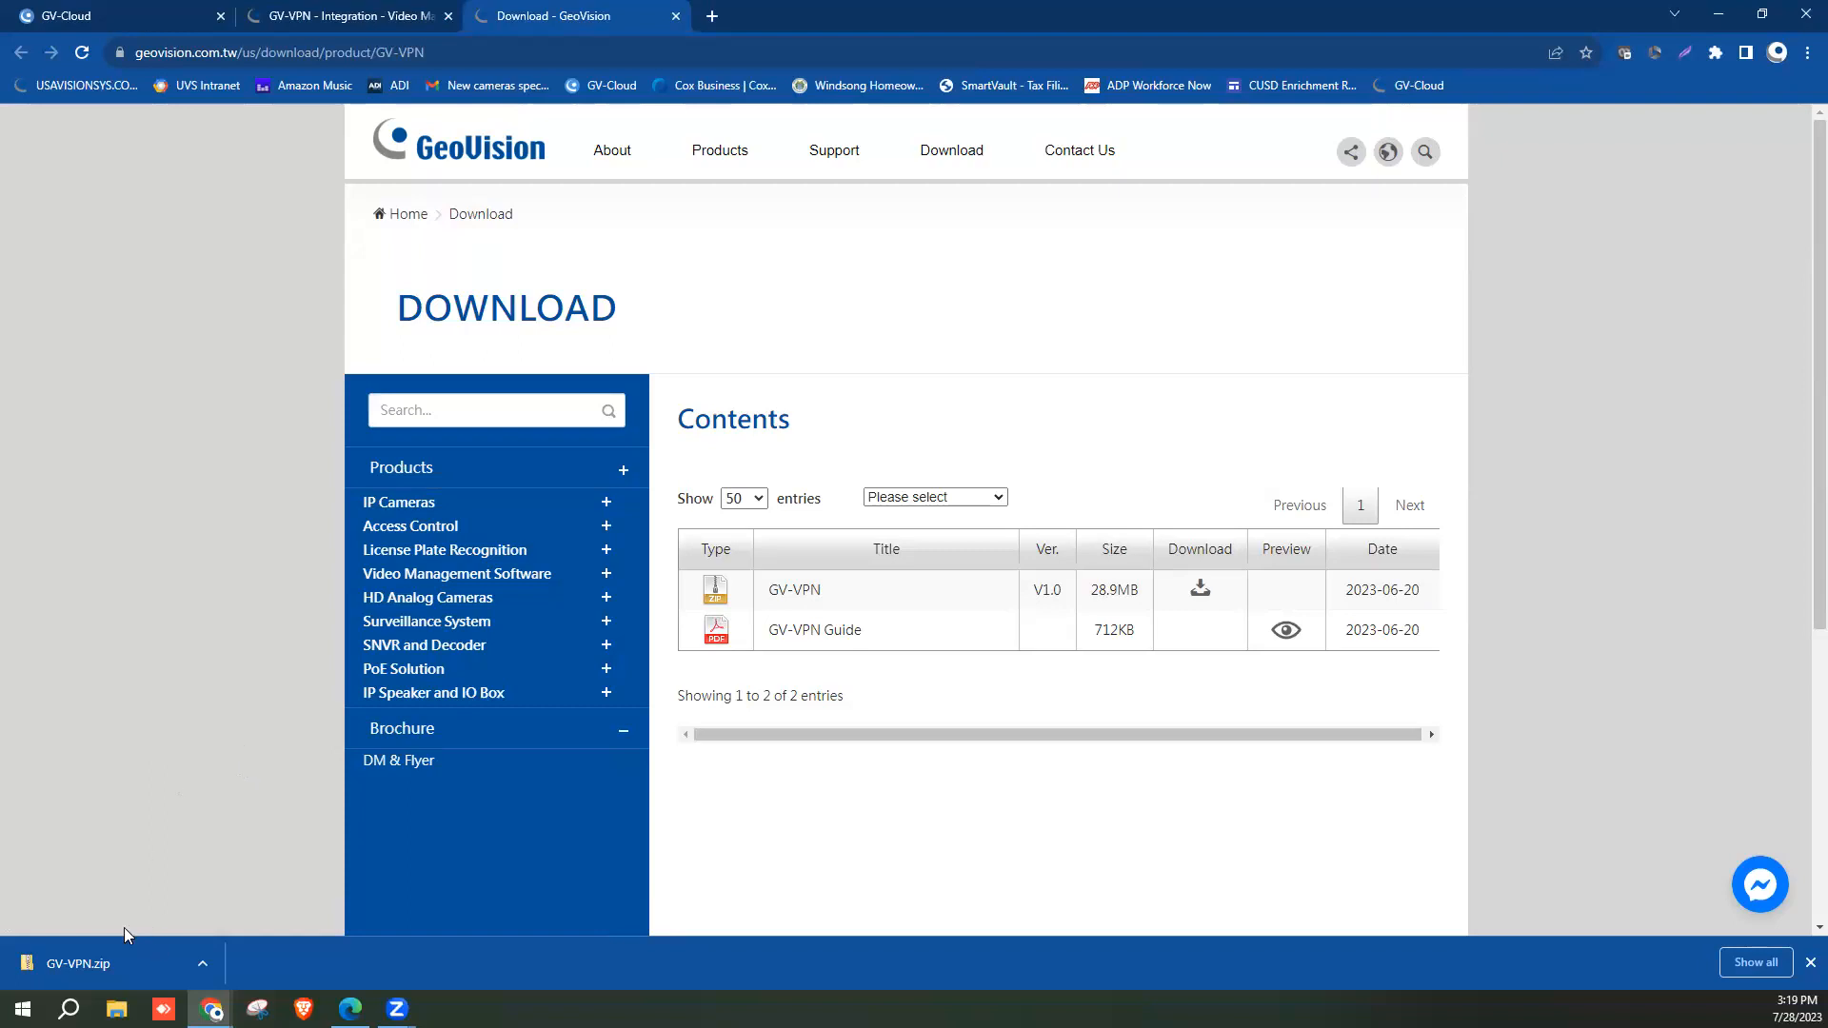
Extract GV-VPN.zip into a Downloads\GV-VPN folder containing GvVPNSetup.
left_click(206, 964)
left_click(278, 902)
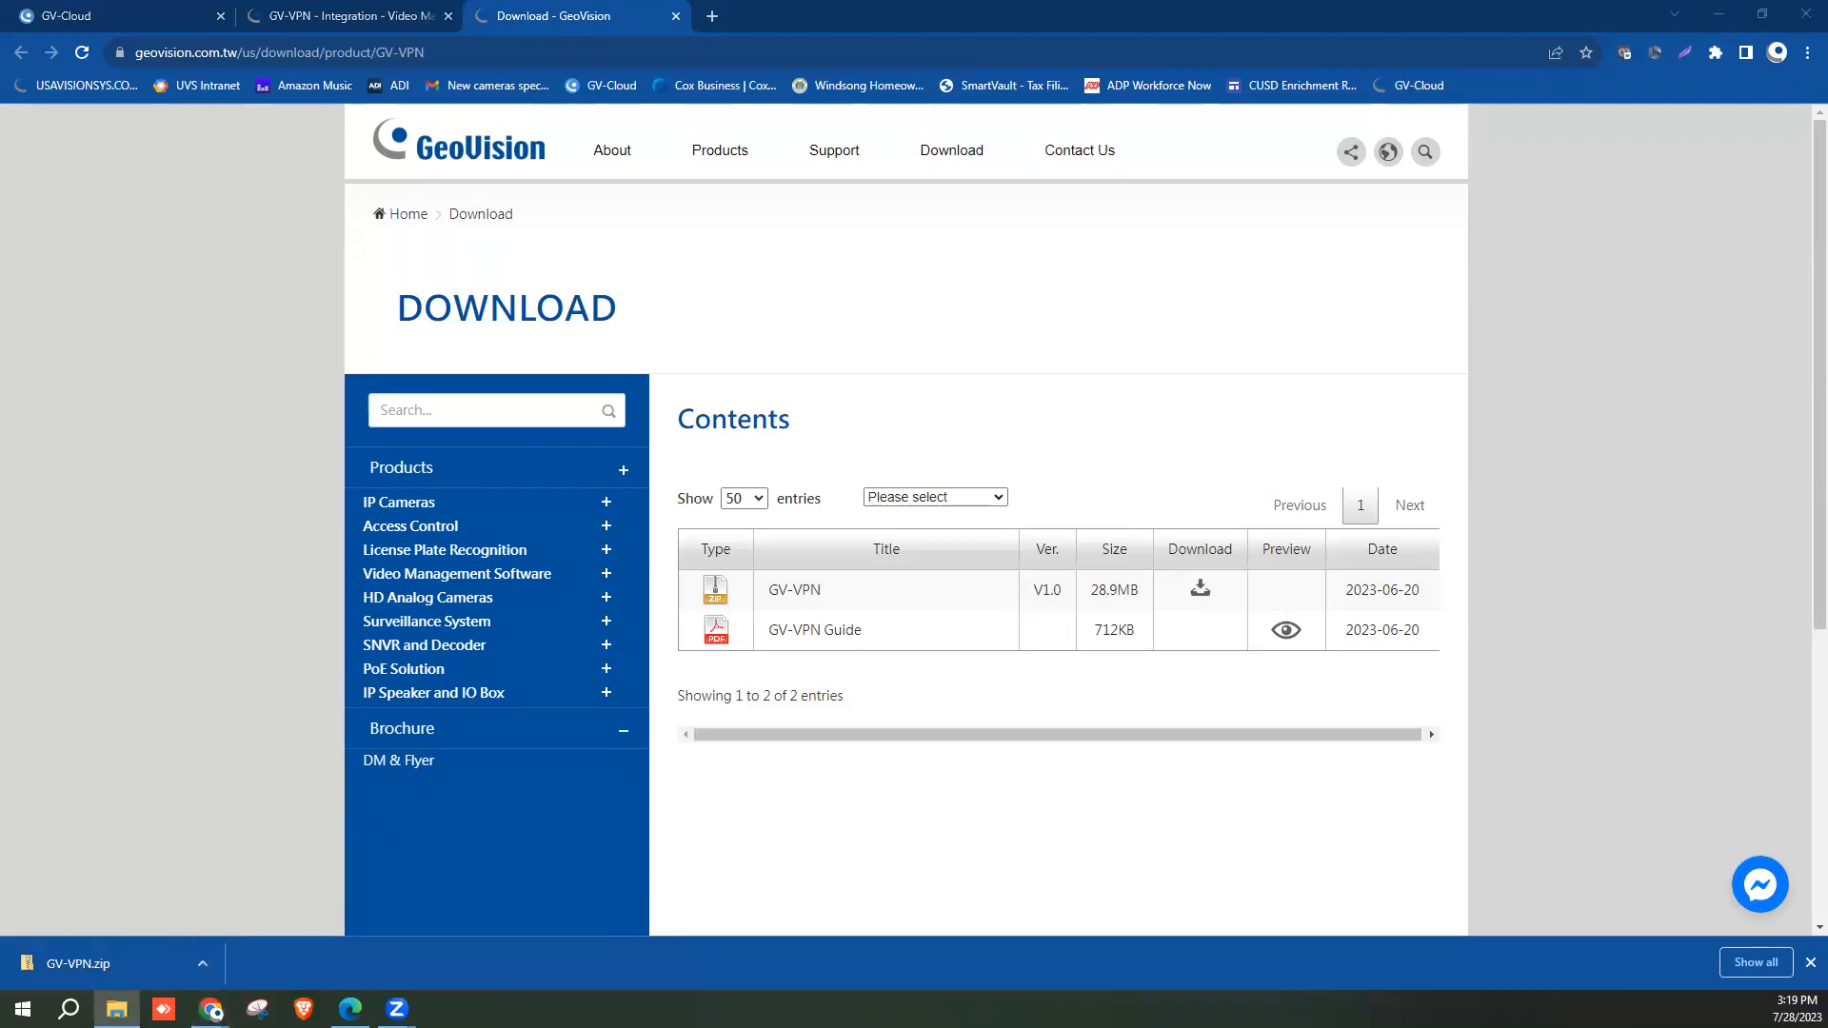
right_click(606, 417)
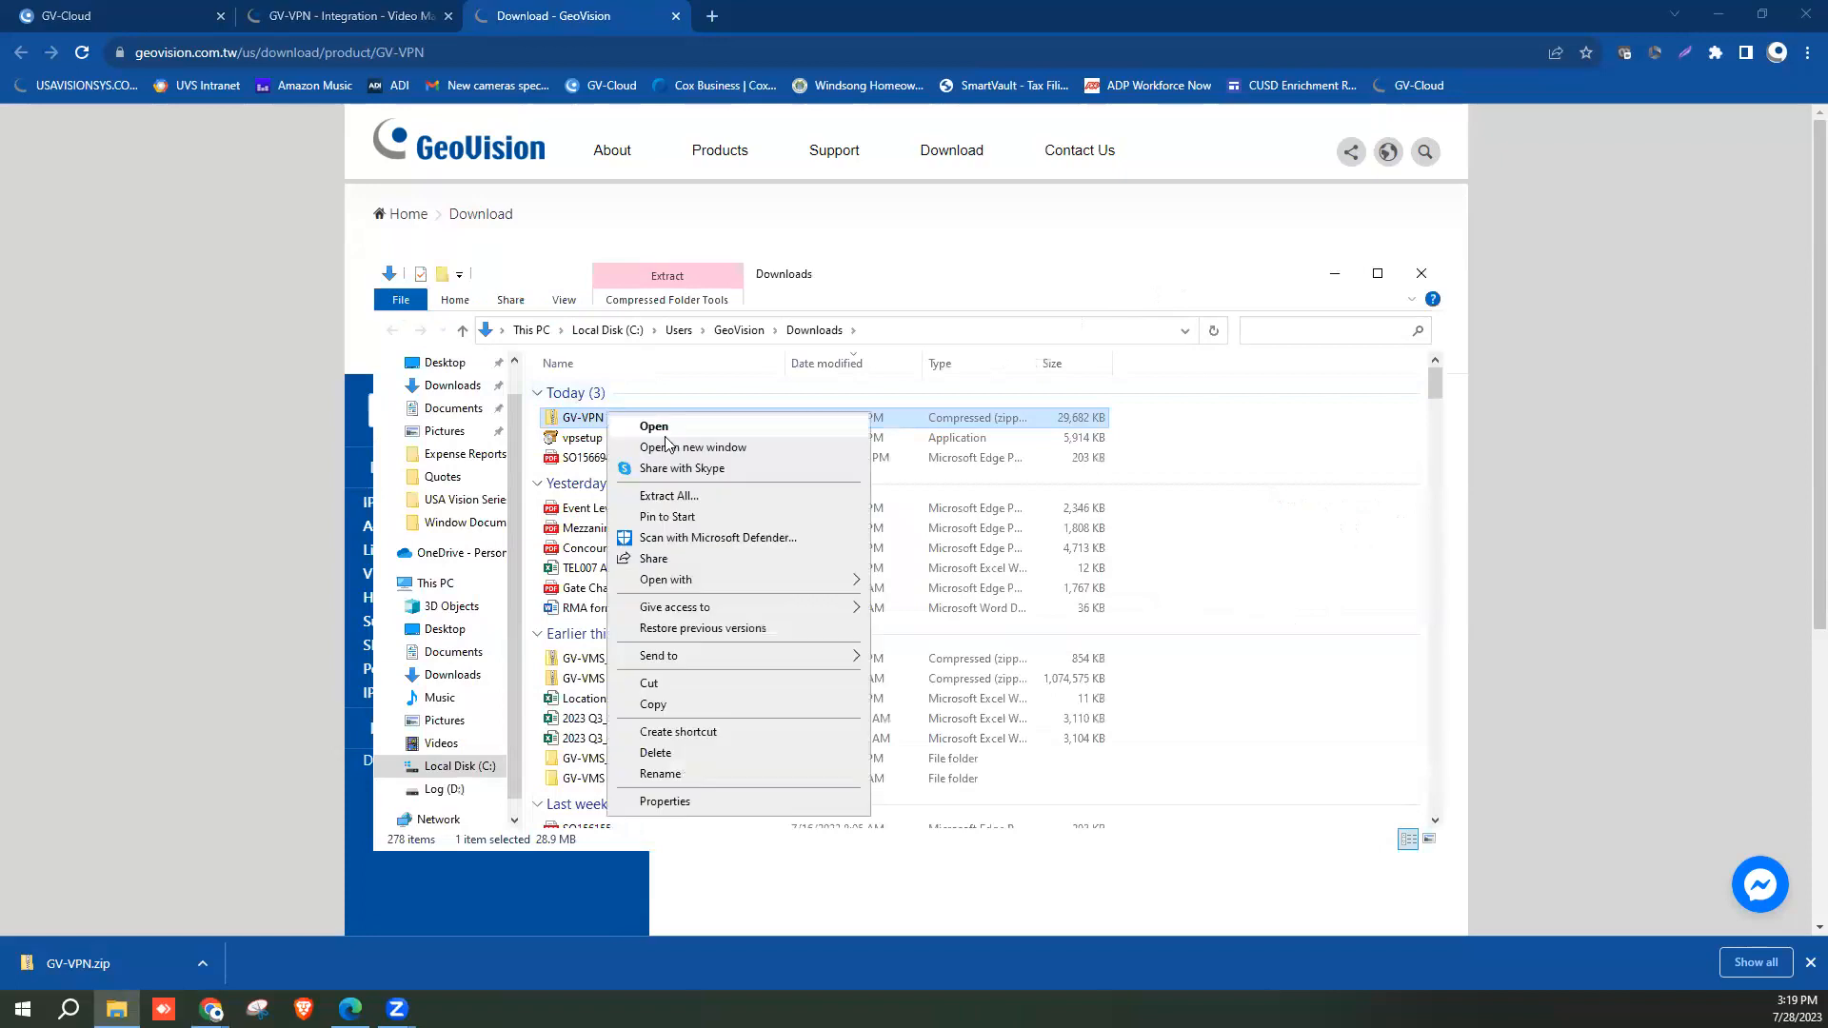
left_click(669, 495)
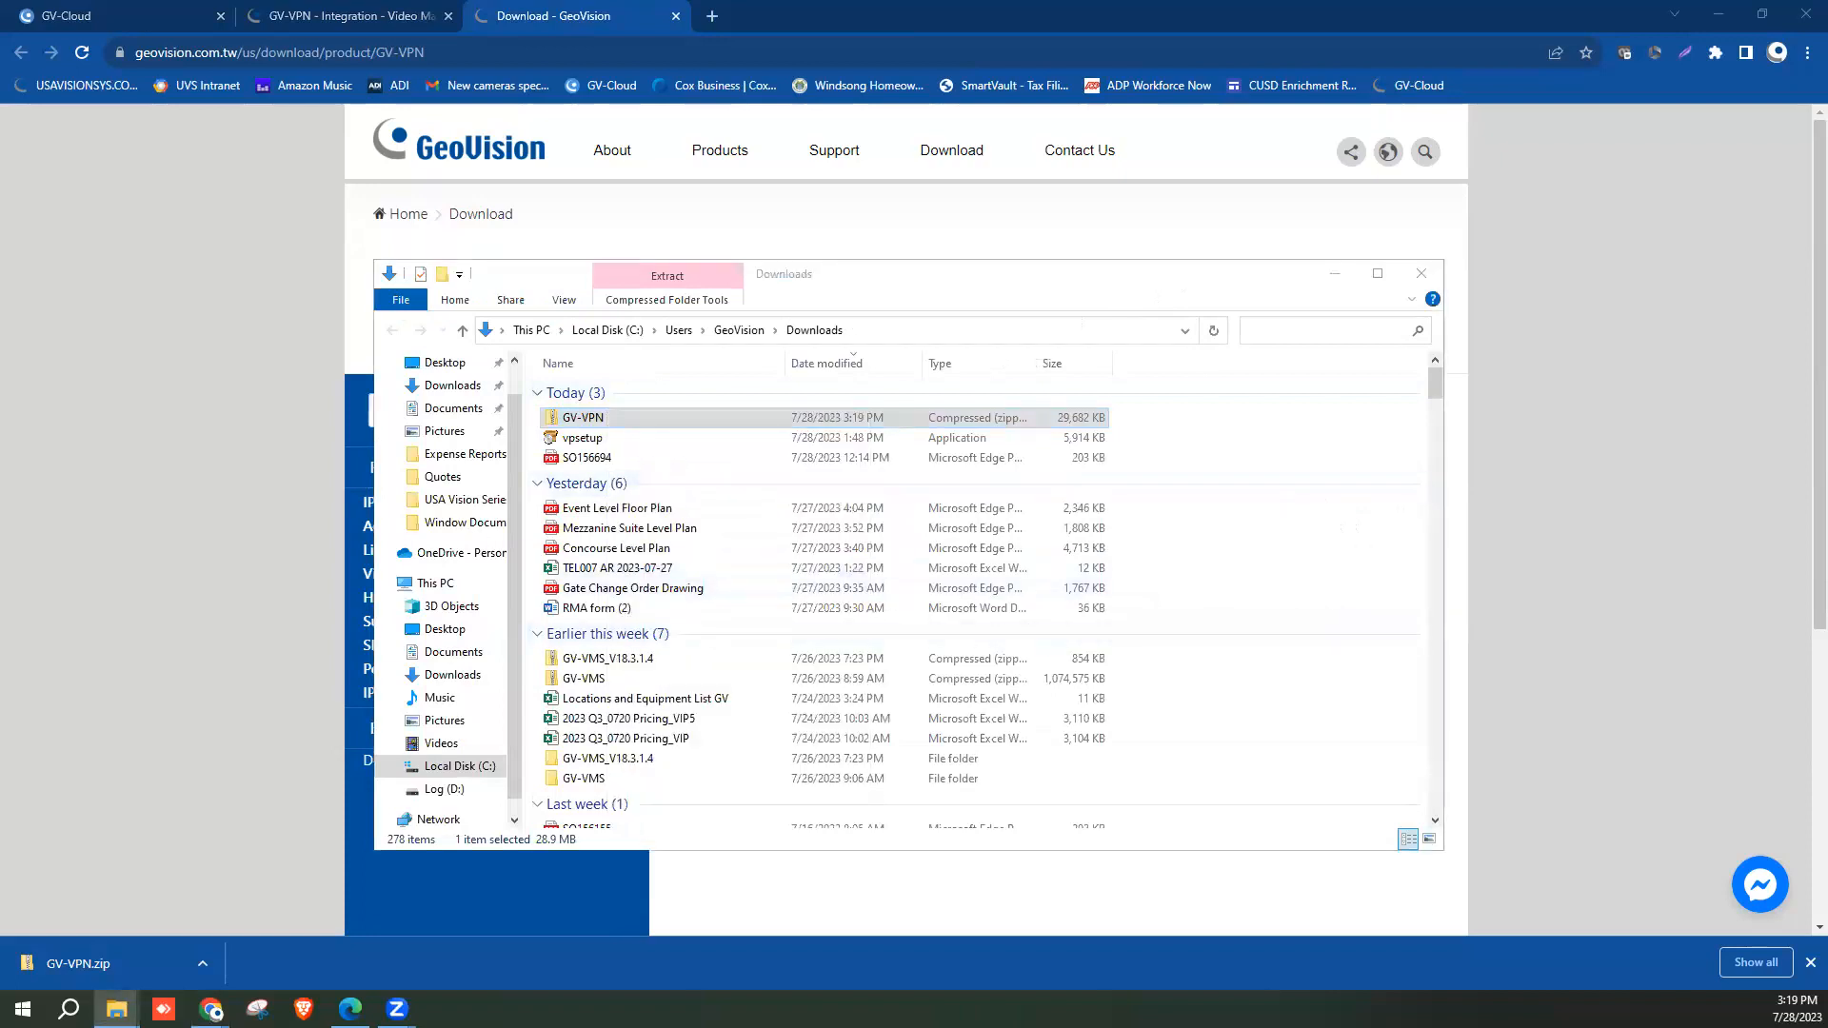
left_click(958, 735)
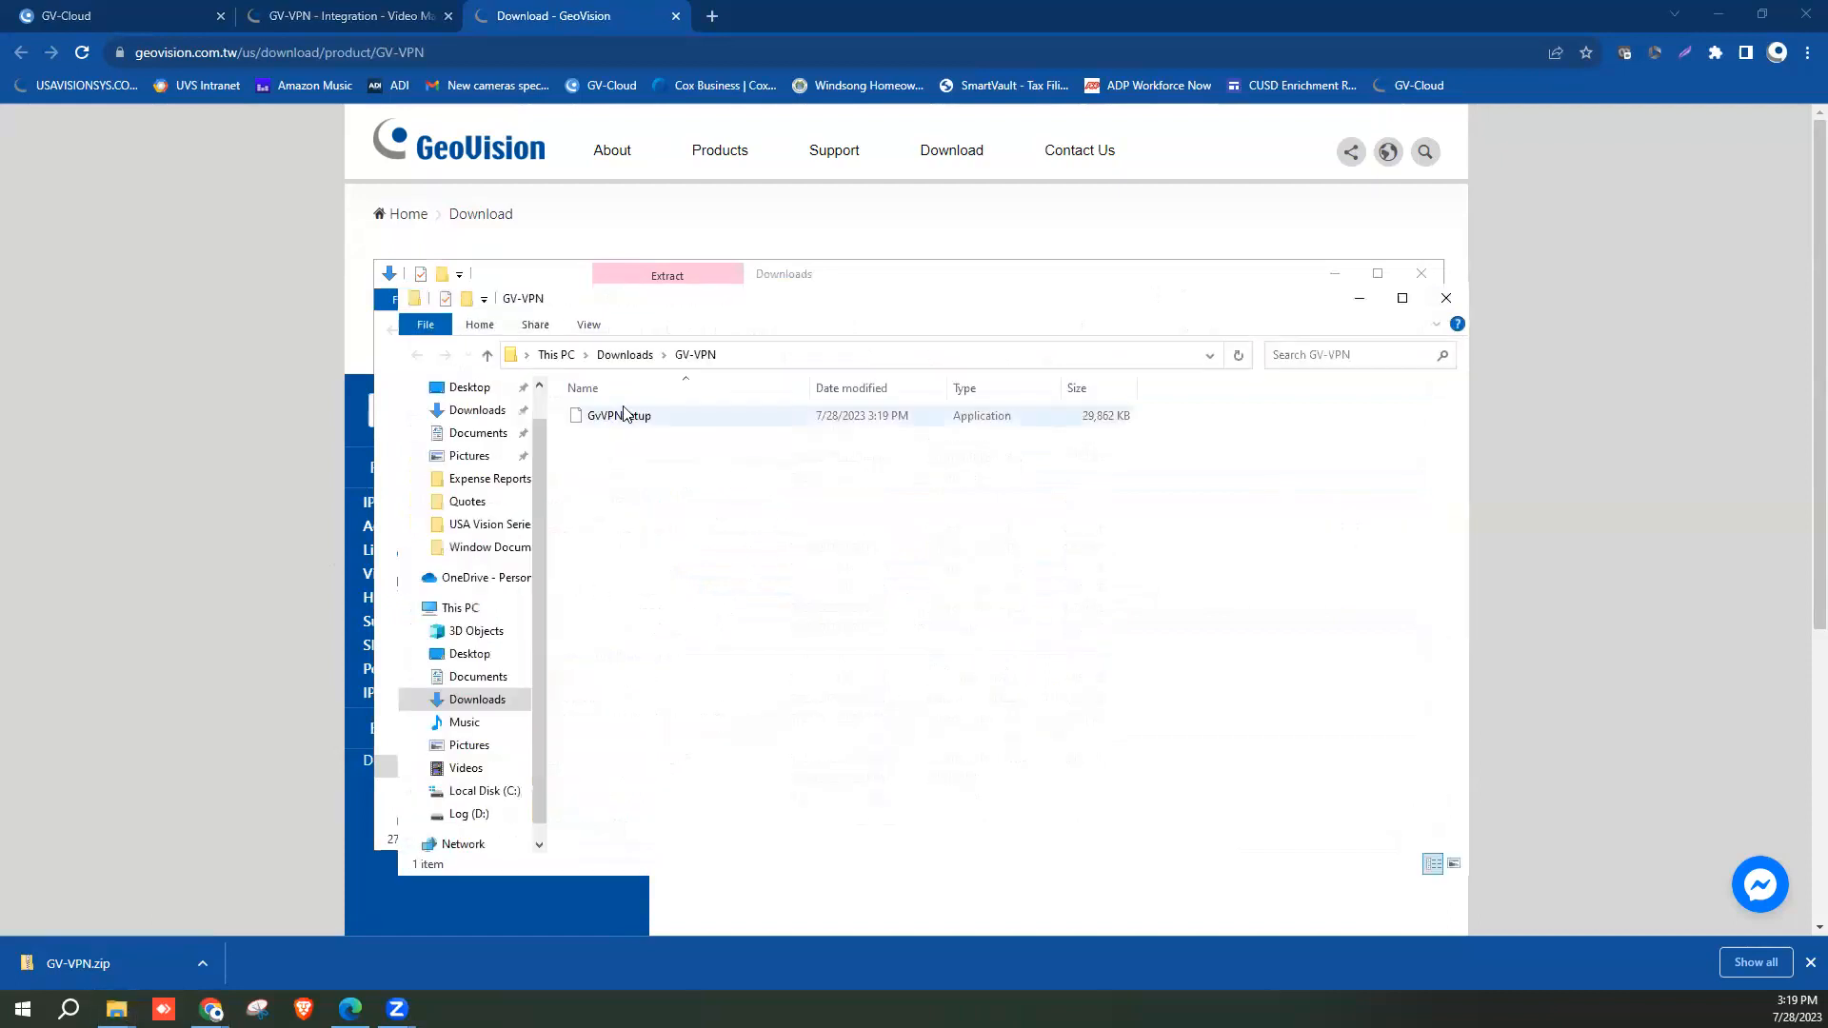
Run GvVPNSetup despite the unrecognized-app warning and install GV-VPN with default settings.
double_click(606, 418)
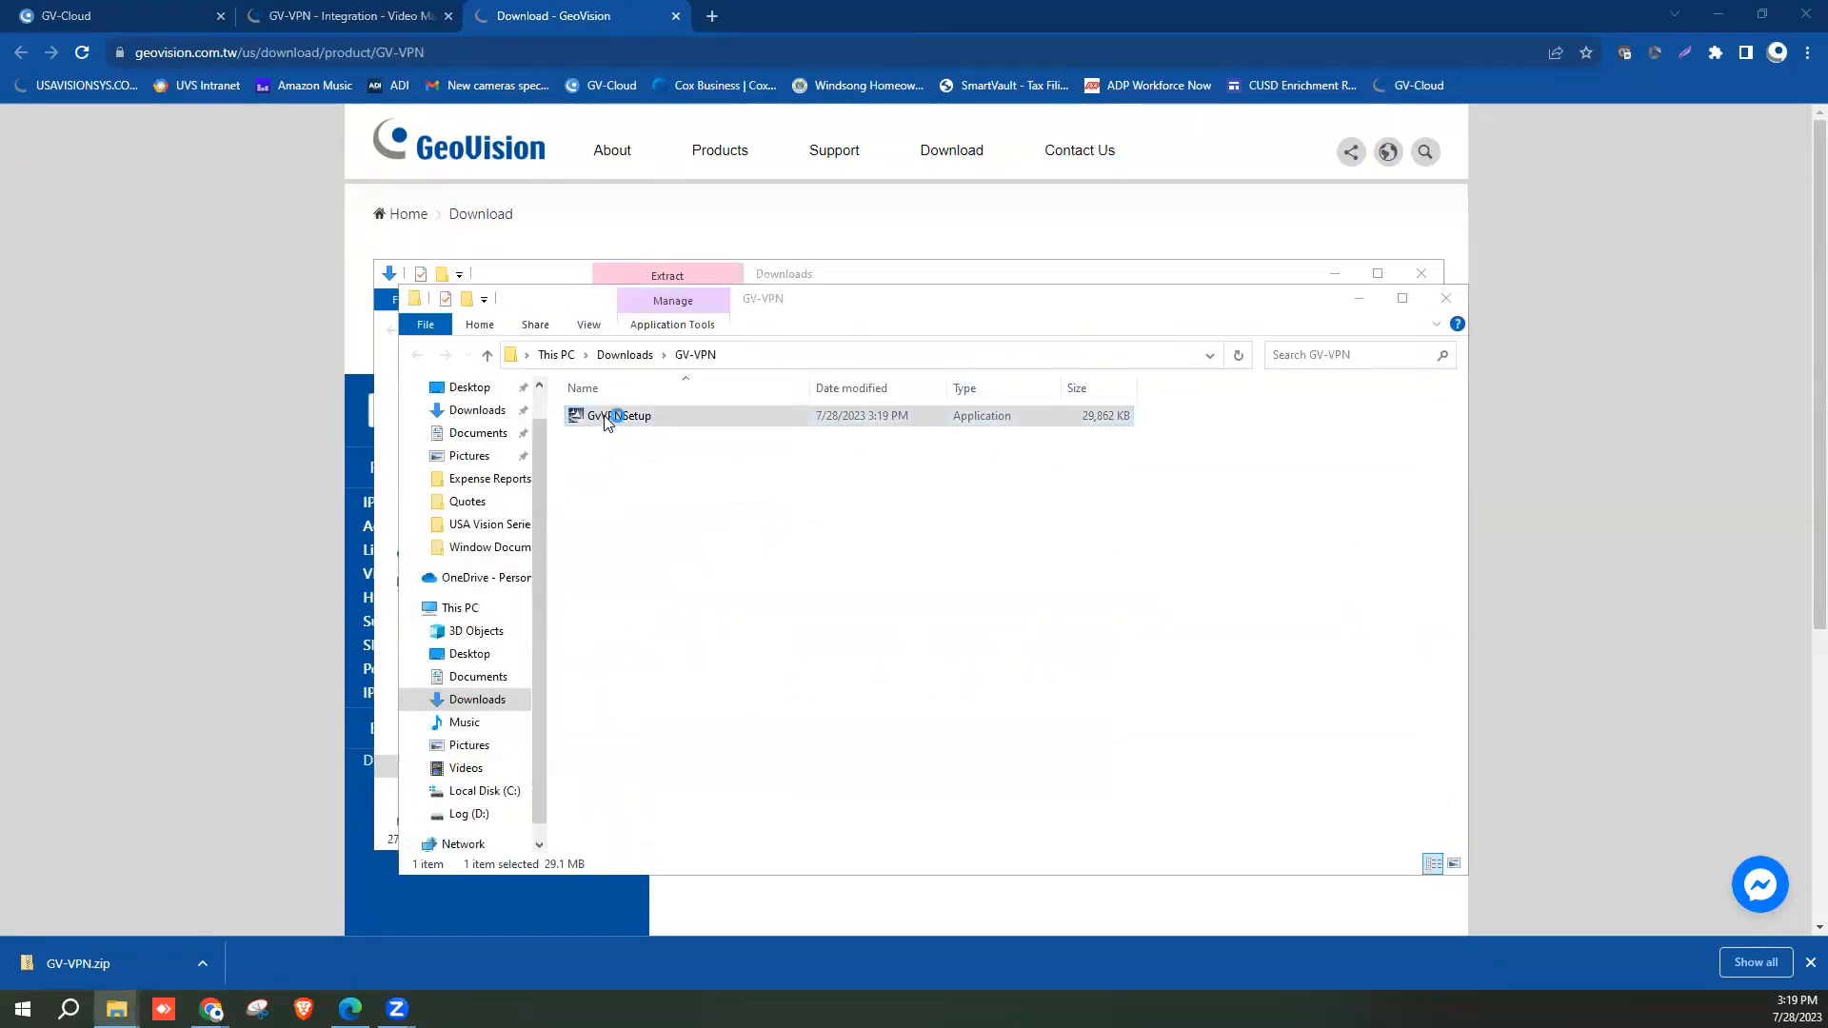
left_click(731, 372)
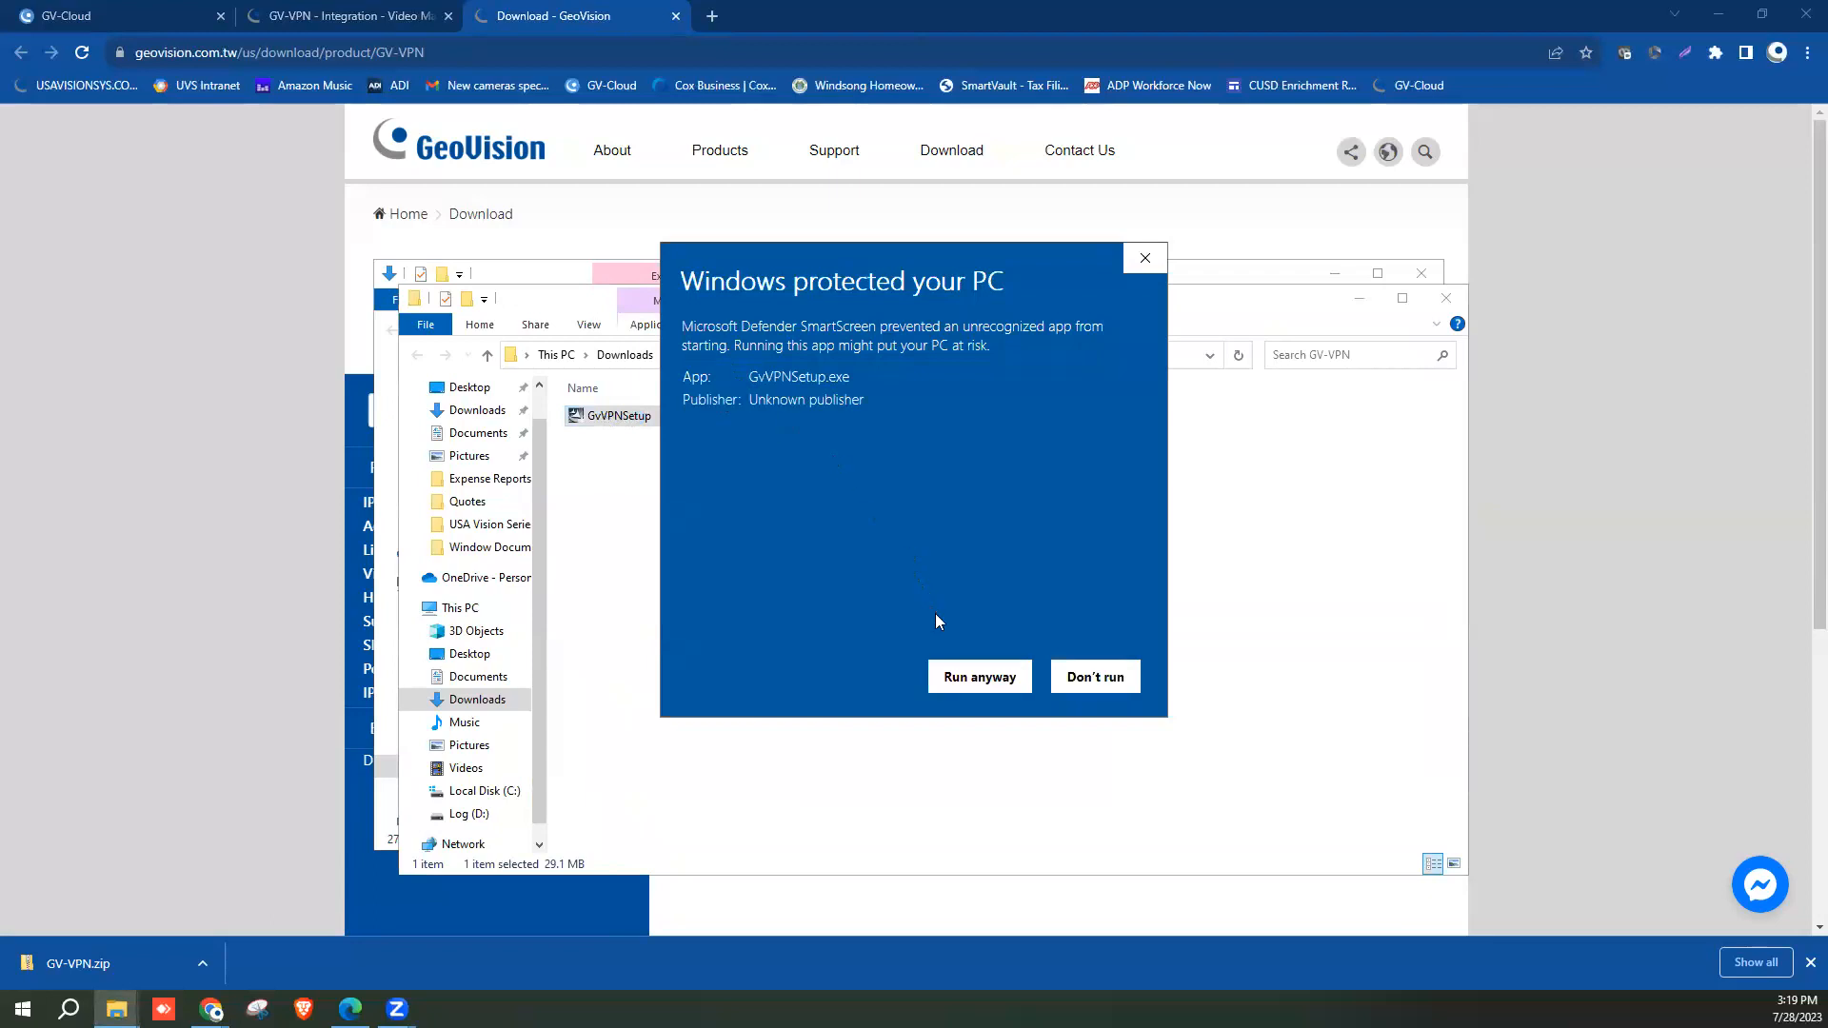
left_click(965, 674)
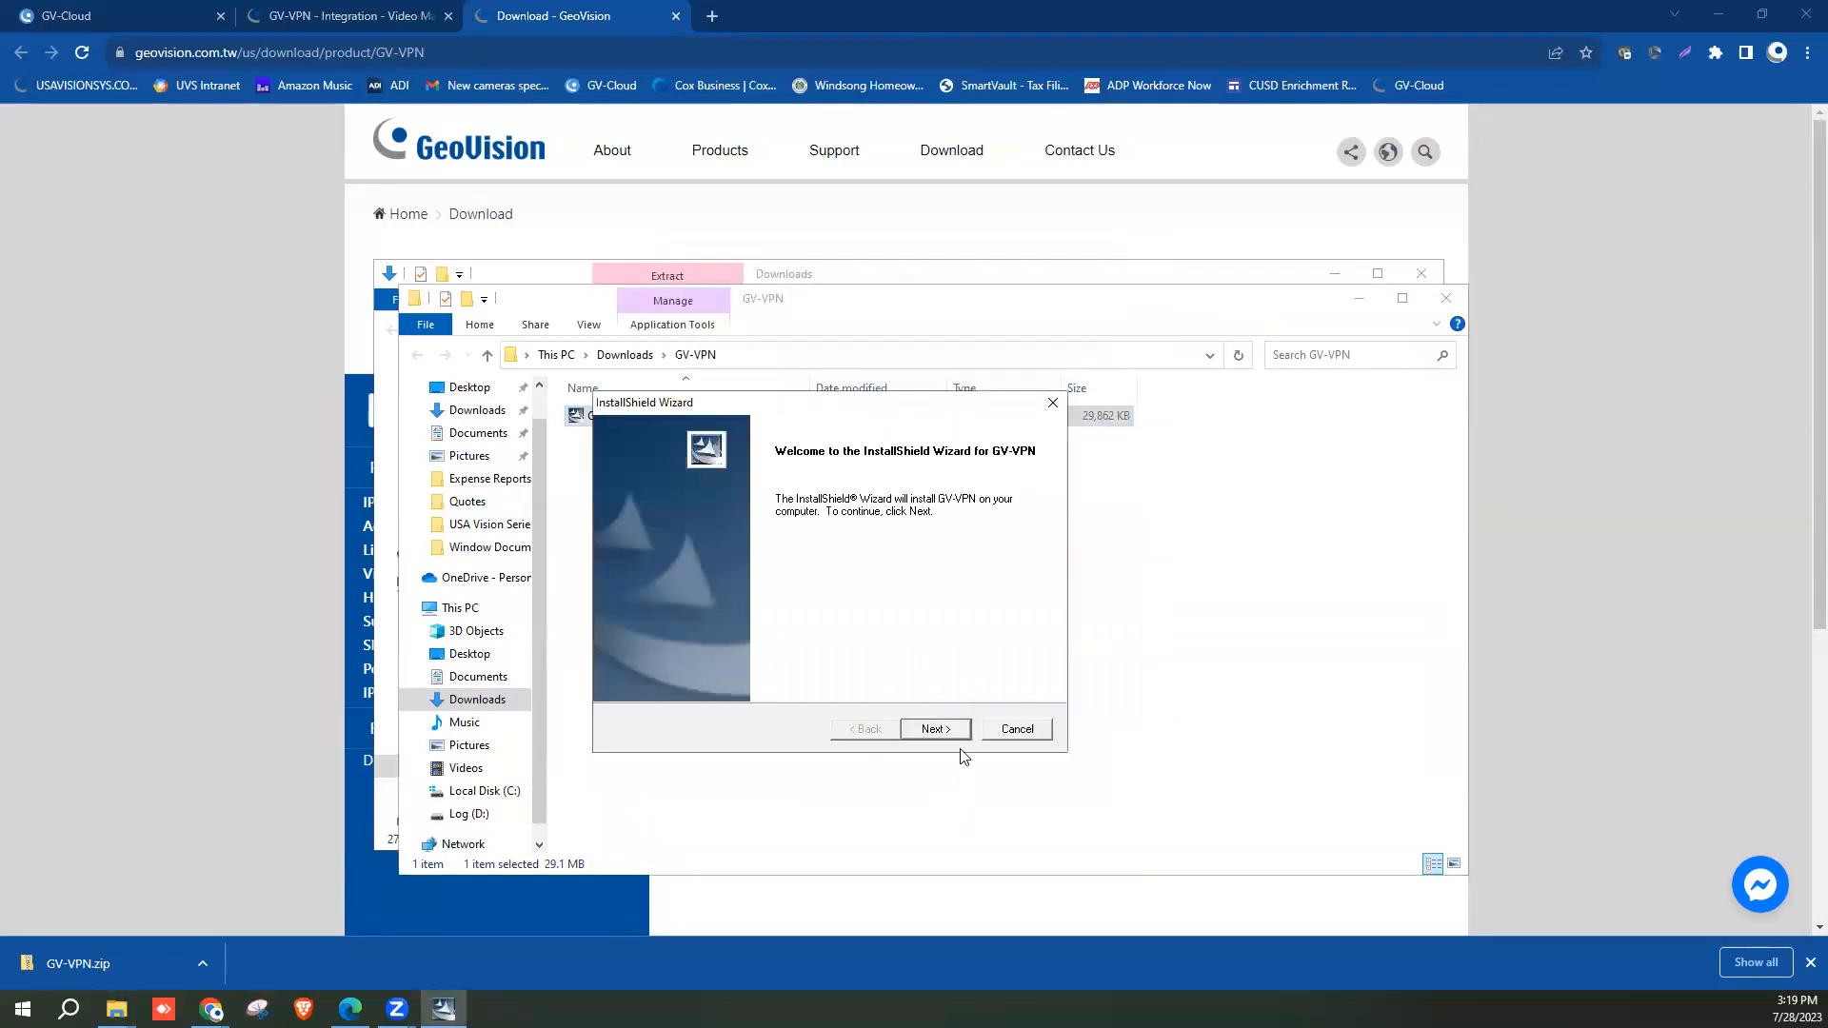
left_click(935, 730)
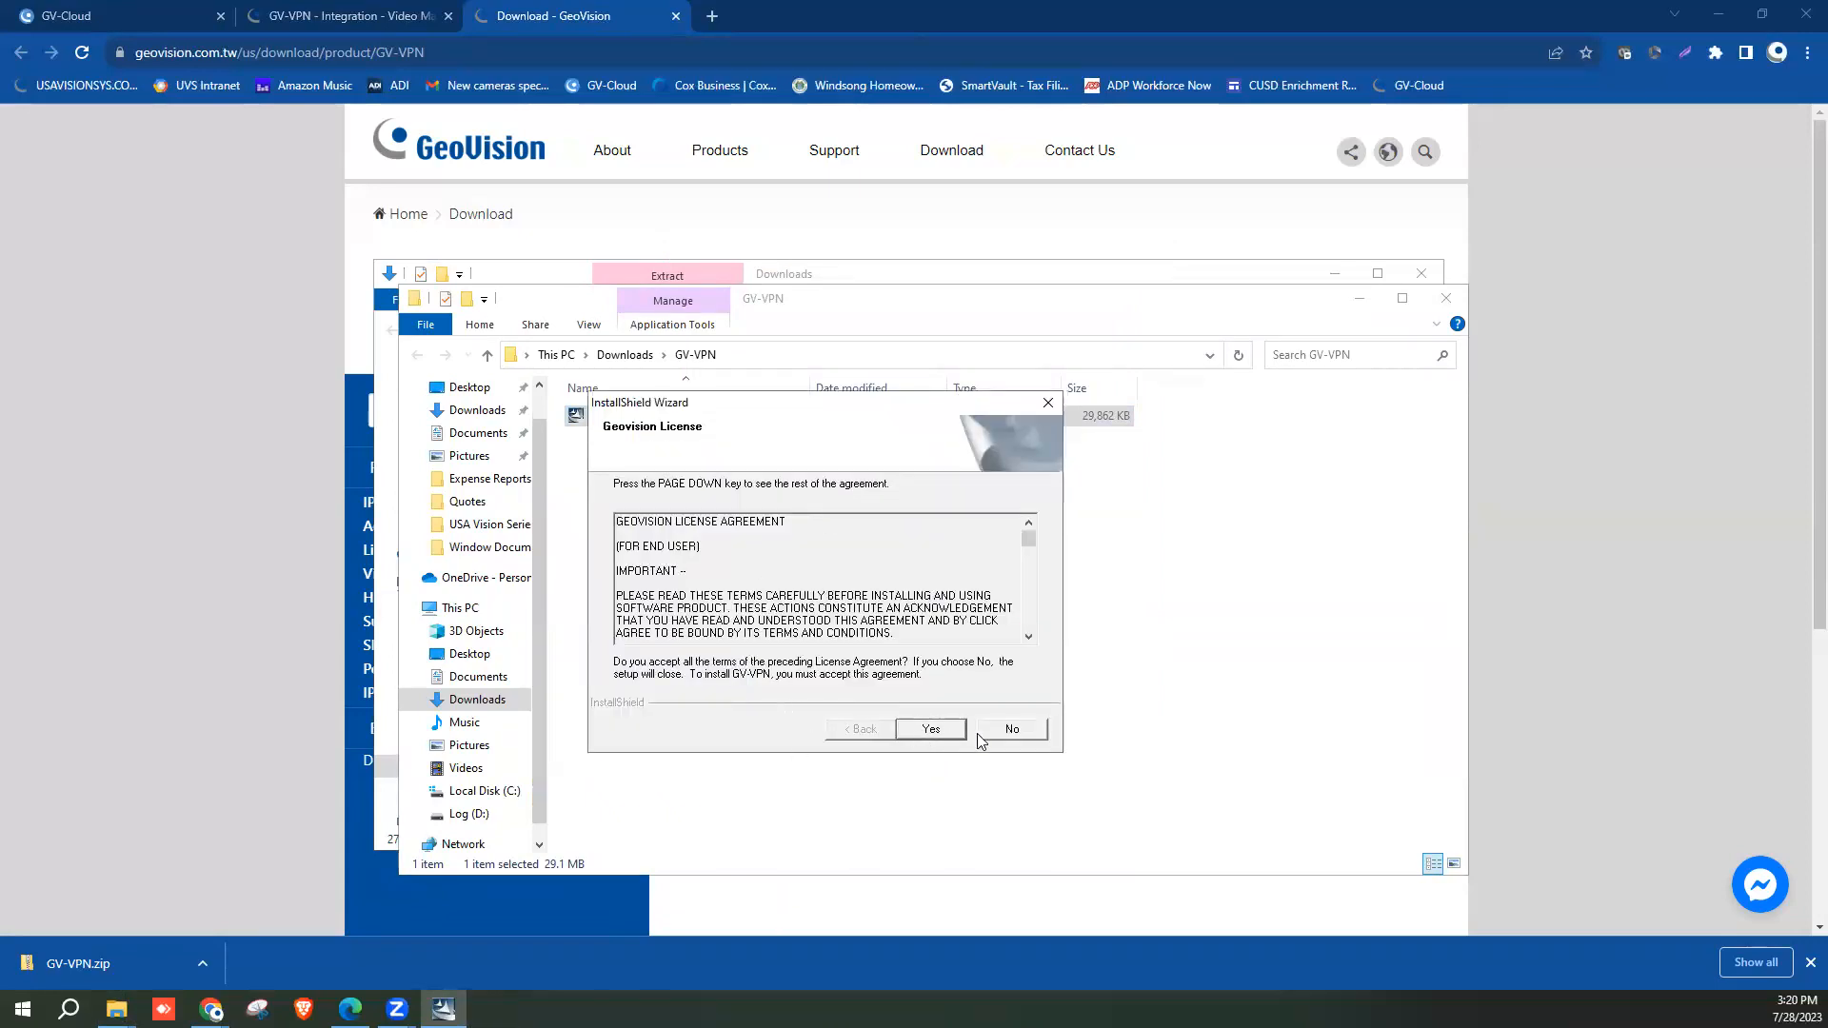
left_click(932, 730)
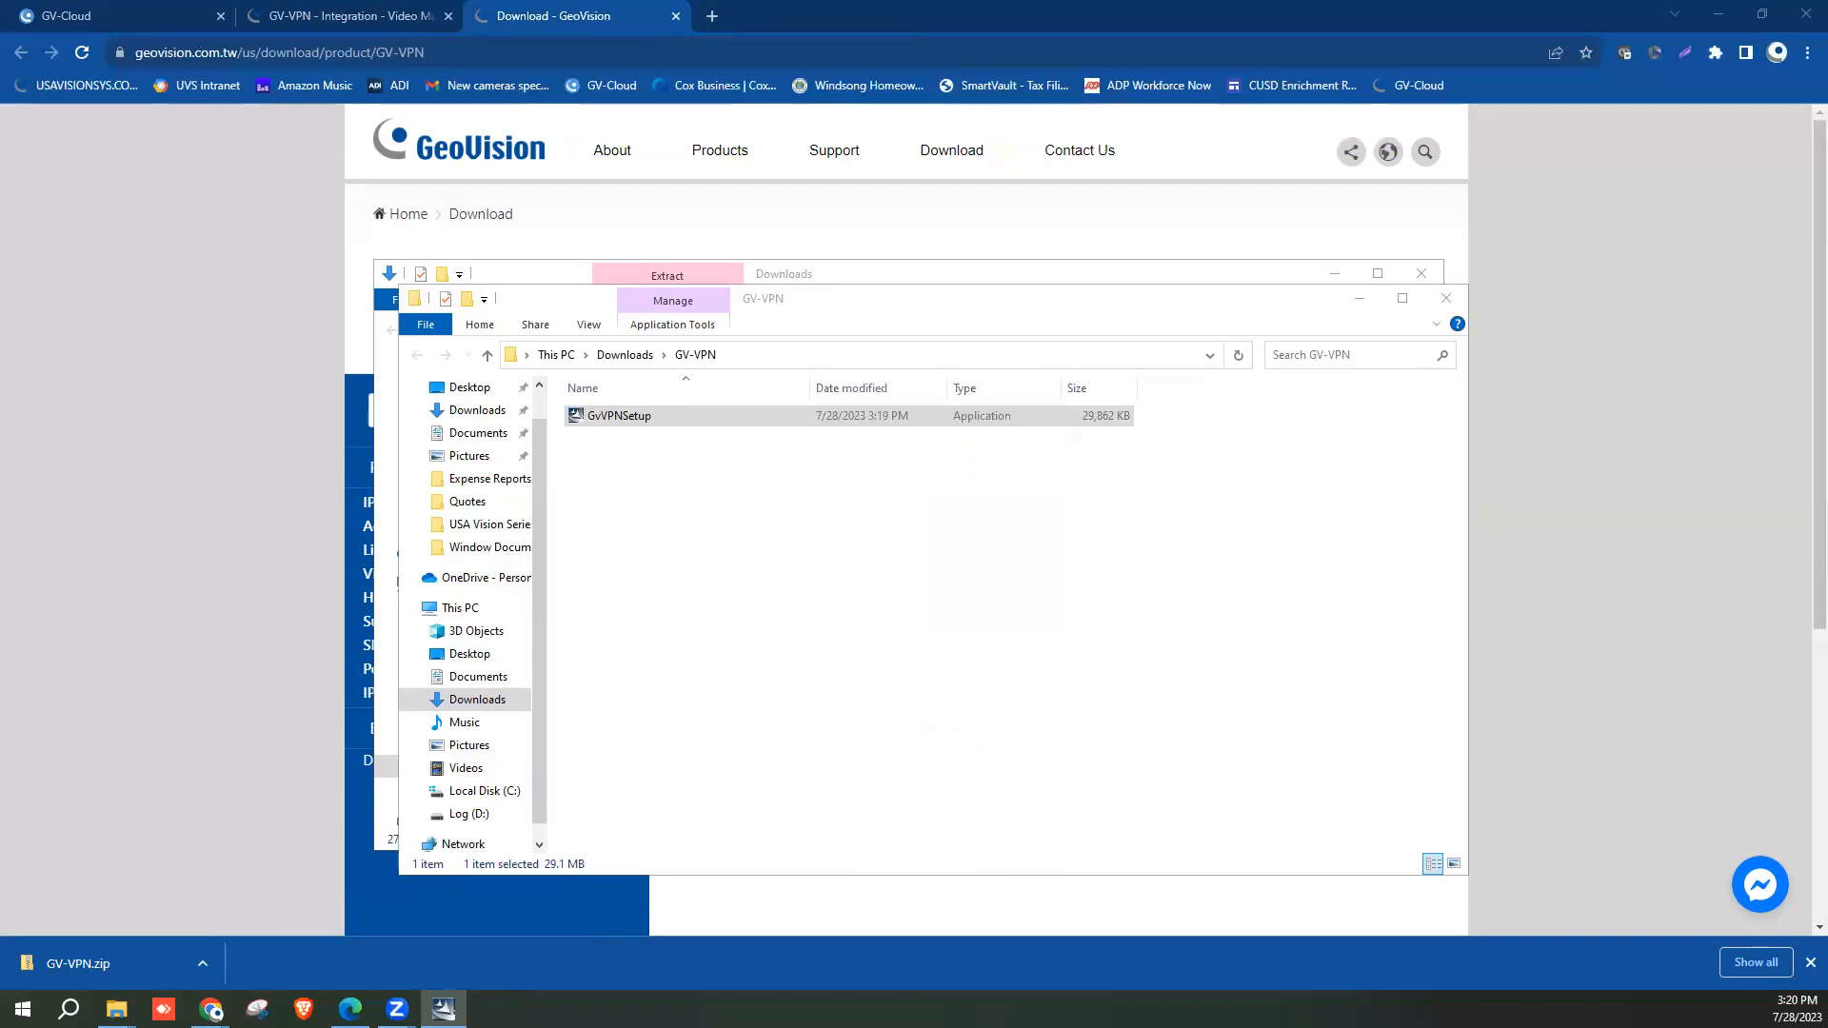
left_click(1014, 692)
left_click(904, 716)
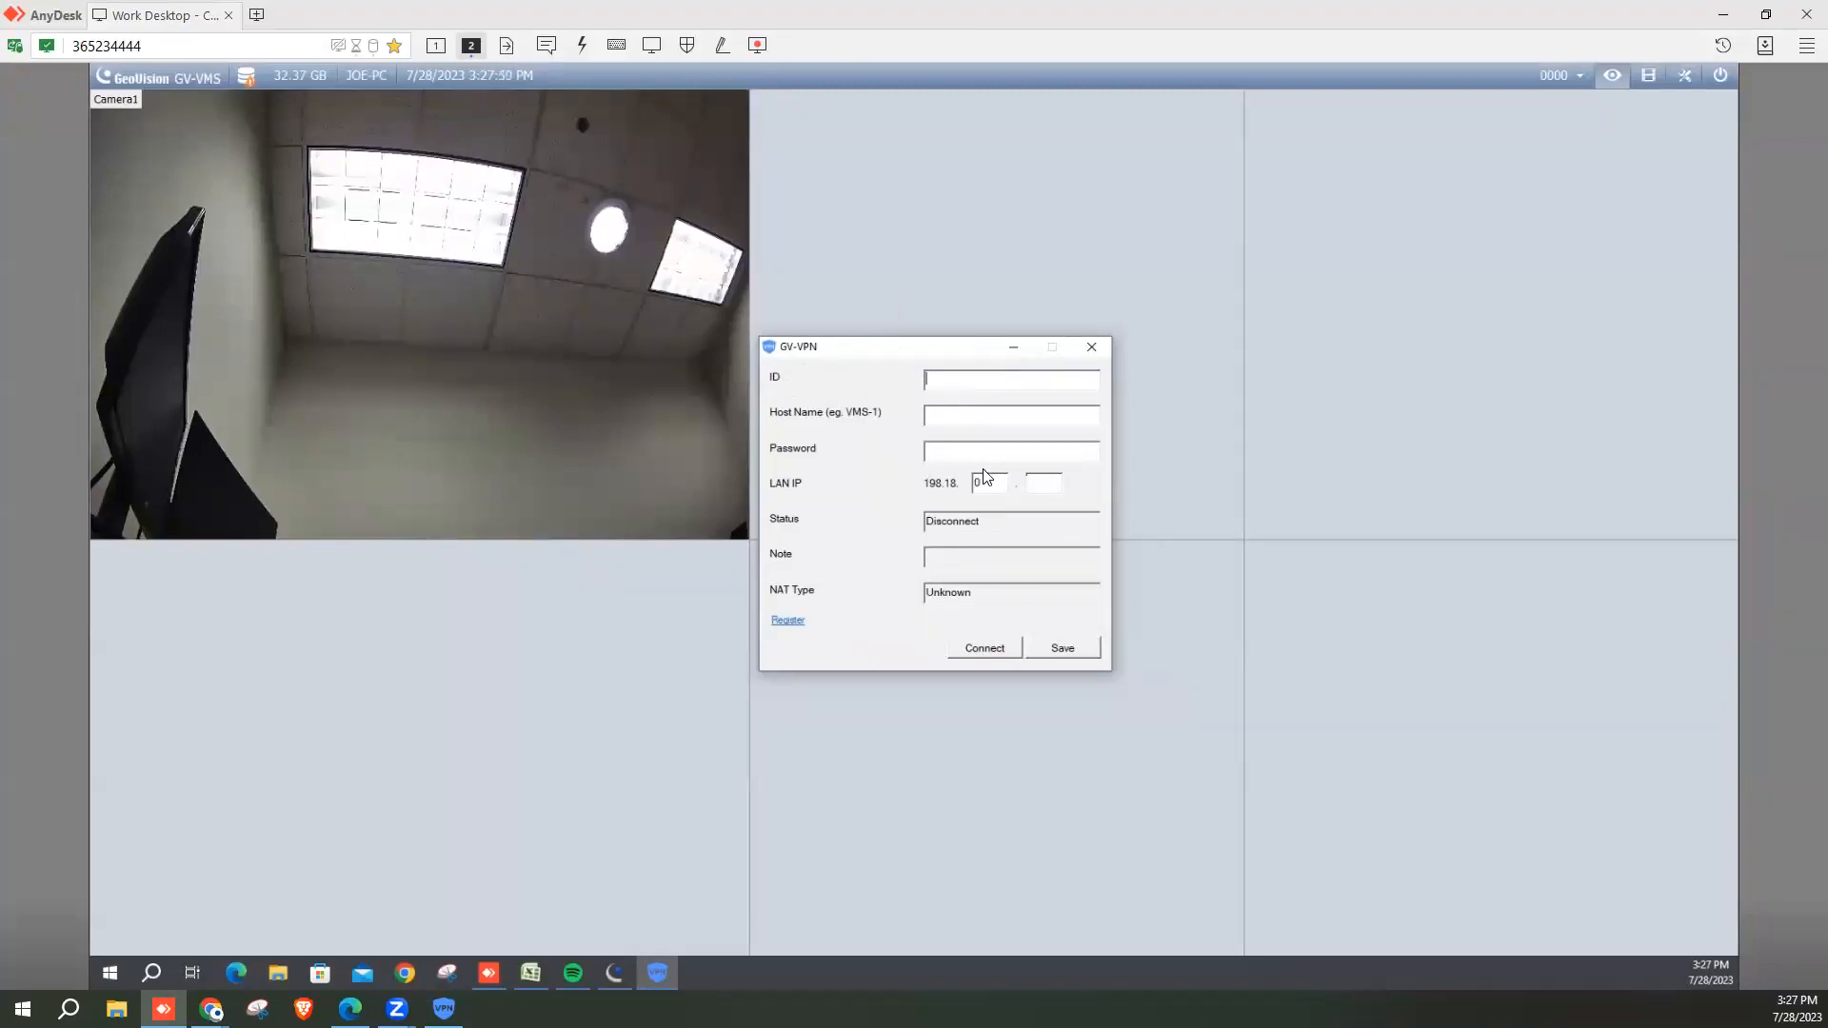
Connect the GV-VMS PC to VPN idtest123 with host name GV-VMS and the VPN password.
type("test")
key("BackSpace")
key("BackSpace")
key("BackSpace")
type("dtest123")
type("GV-VMS")
left_click(971, 457)
type("*************")
left_click(995, 650)
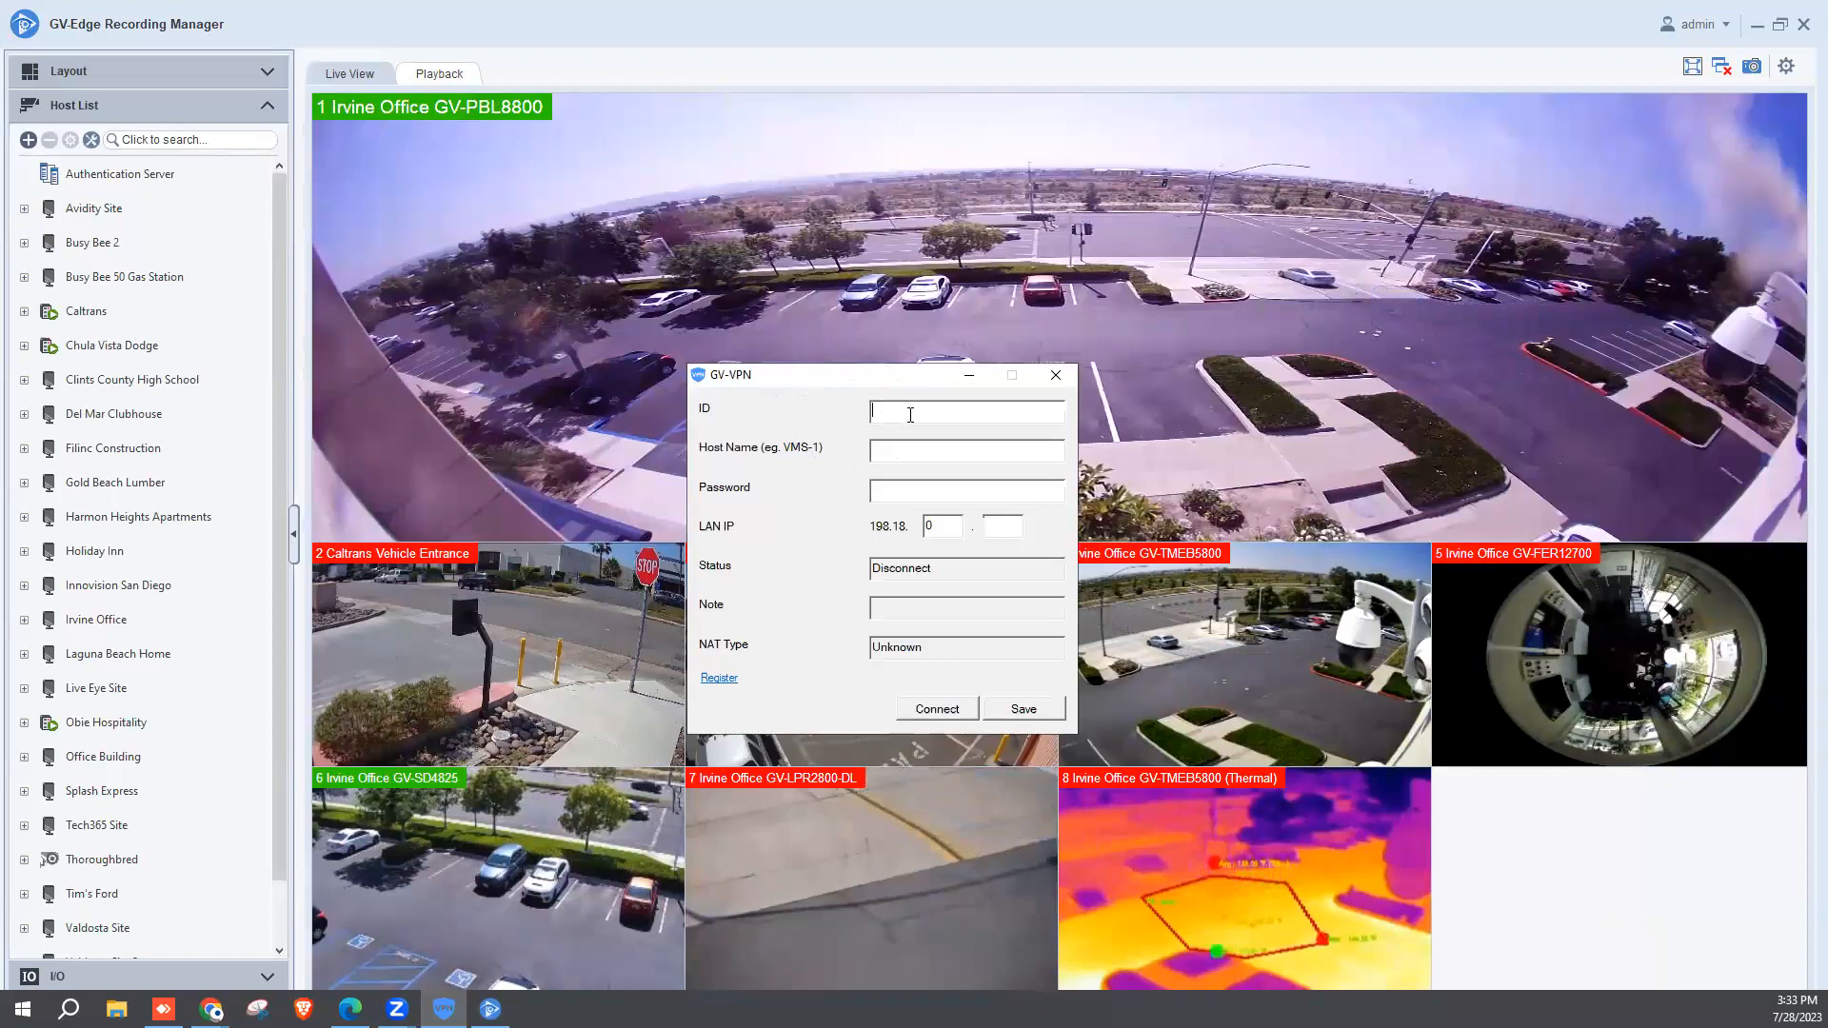
Connect with VPN ID idtest123, host name ERM1, the VPN password and LAN IP 198.18.0.72.
type("idtest123")
key("Tab")
type("ERM1")
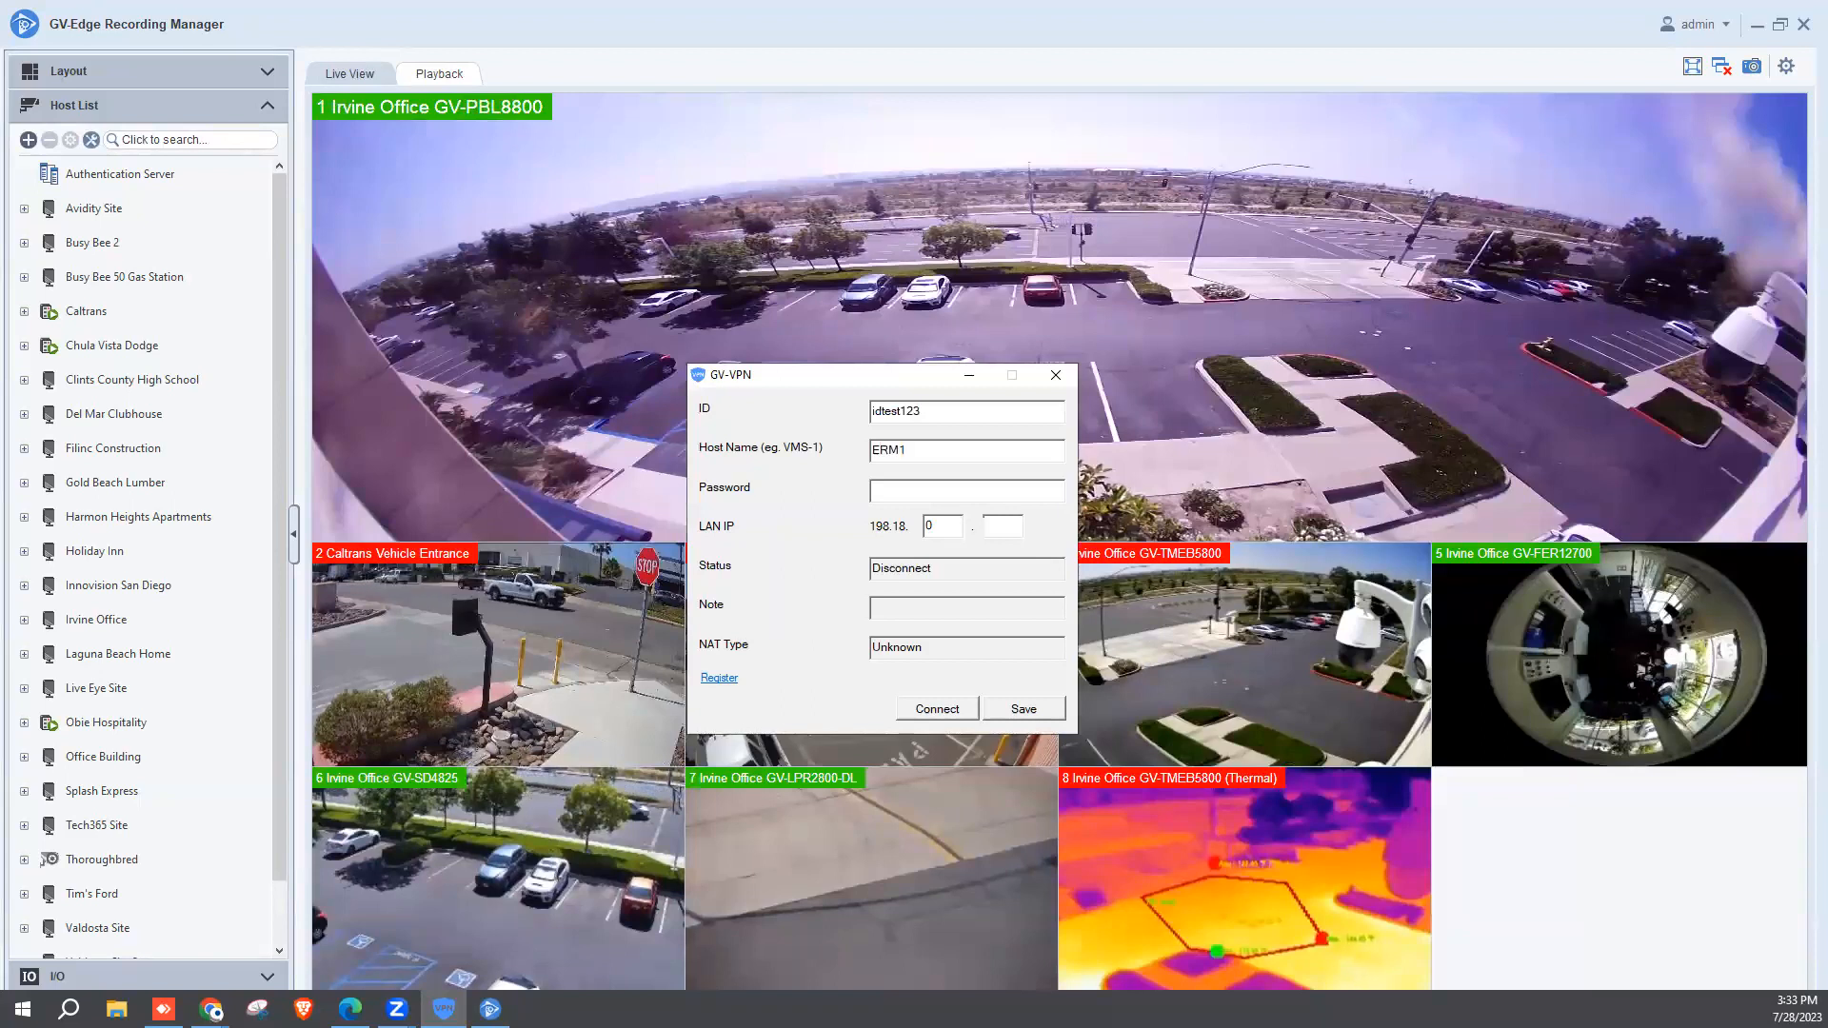
left_click(927, 490)
type("**********")
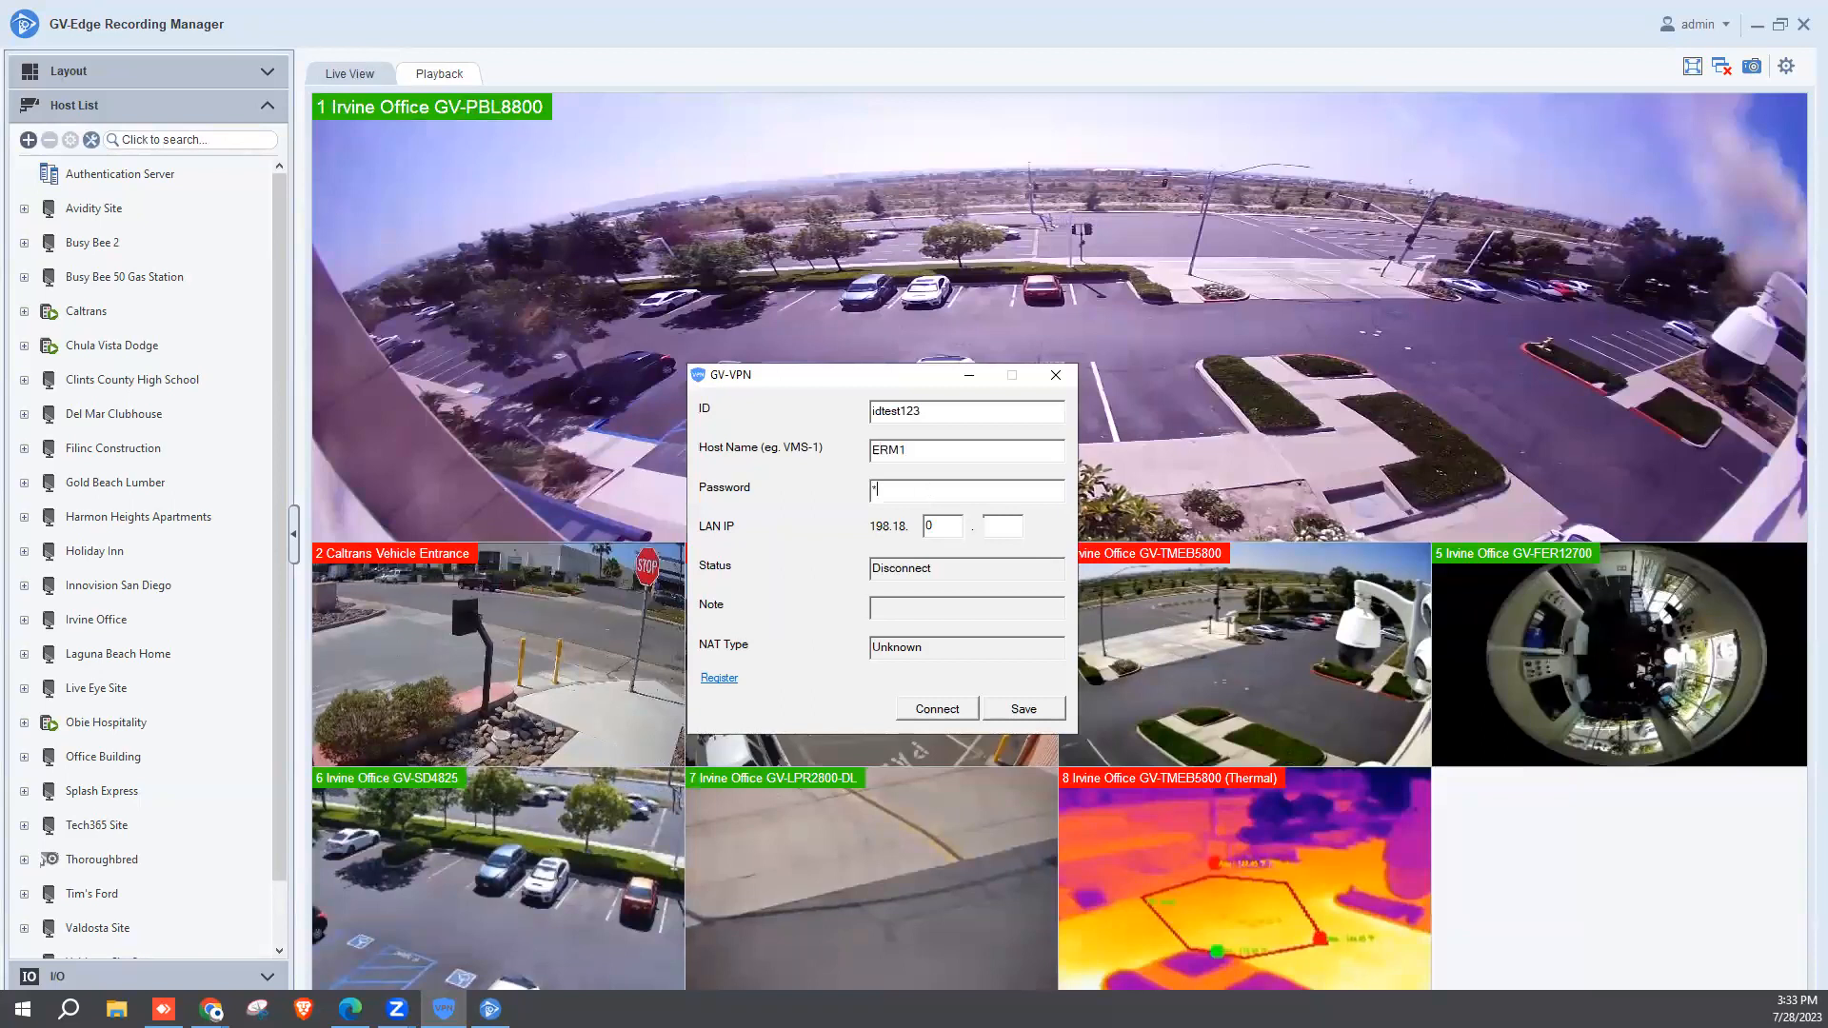
type("***")
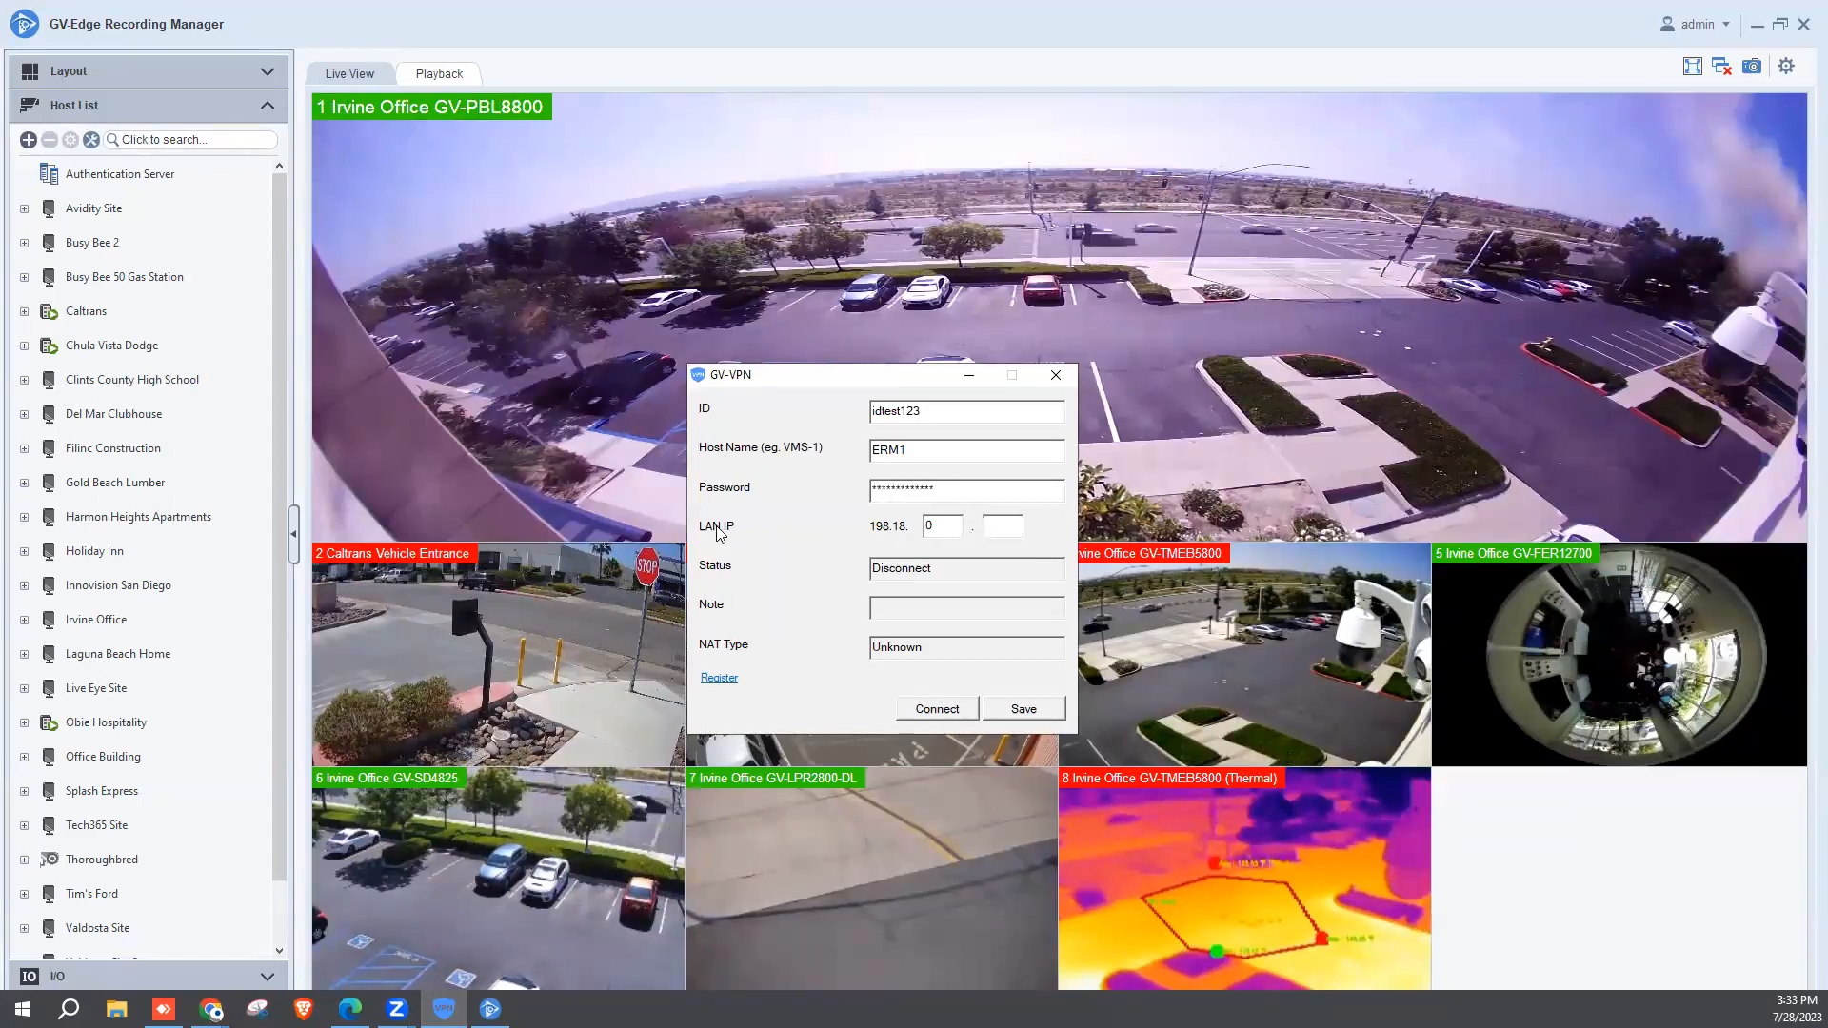
left_click(1002, 525)
type("72")
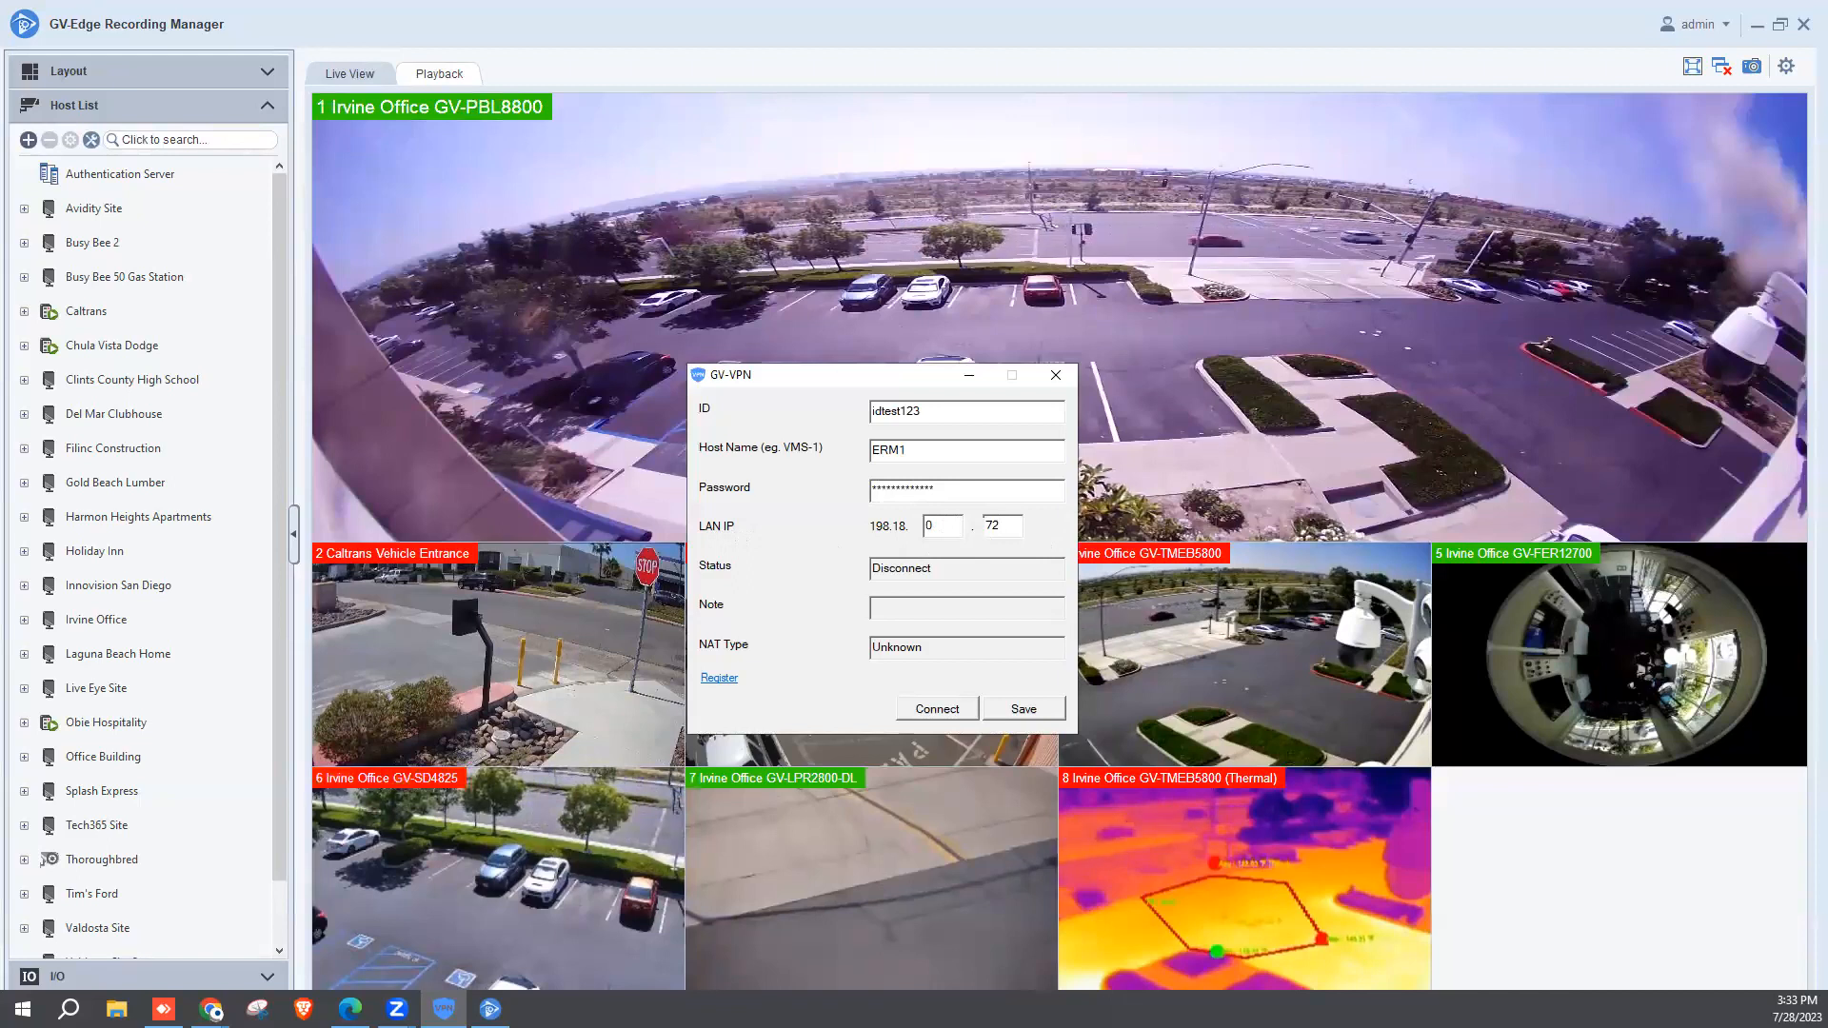
left_click(938, 710)
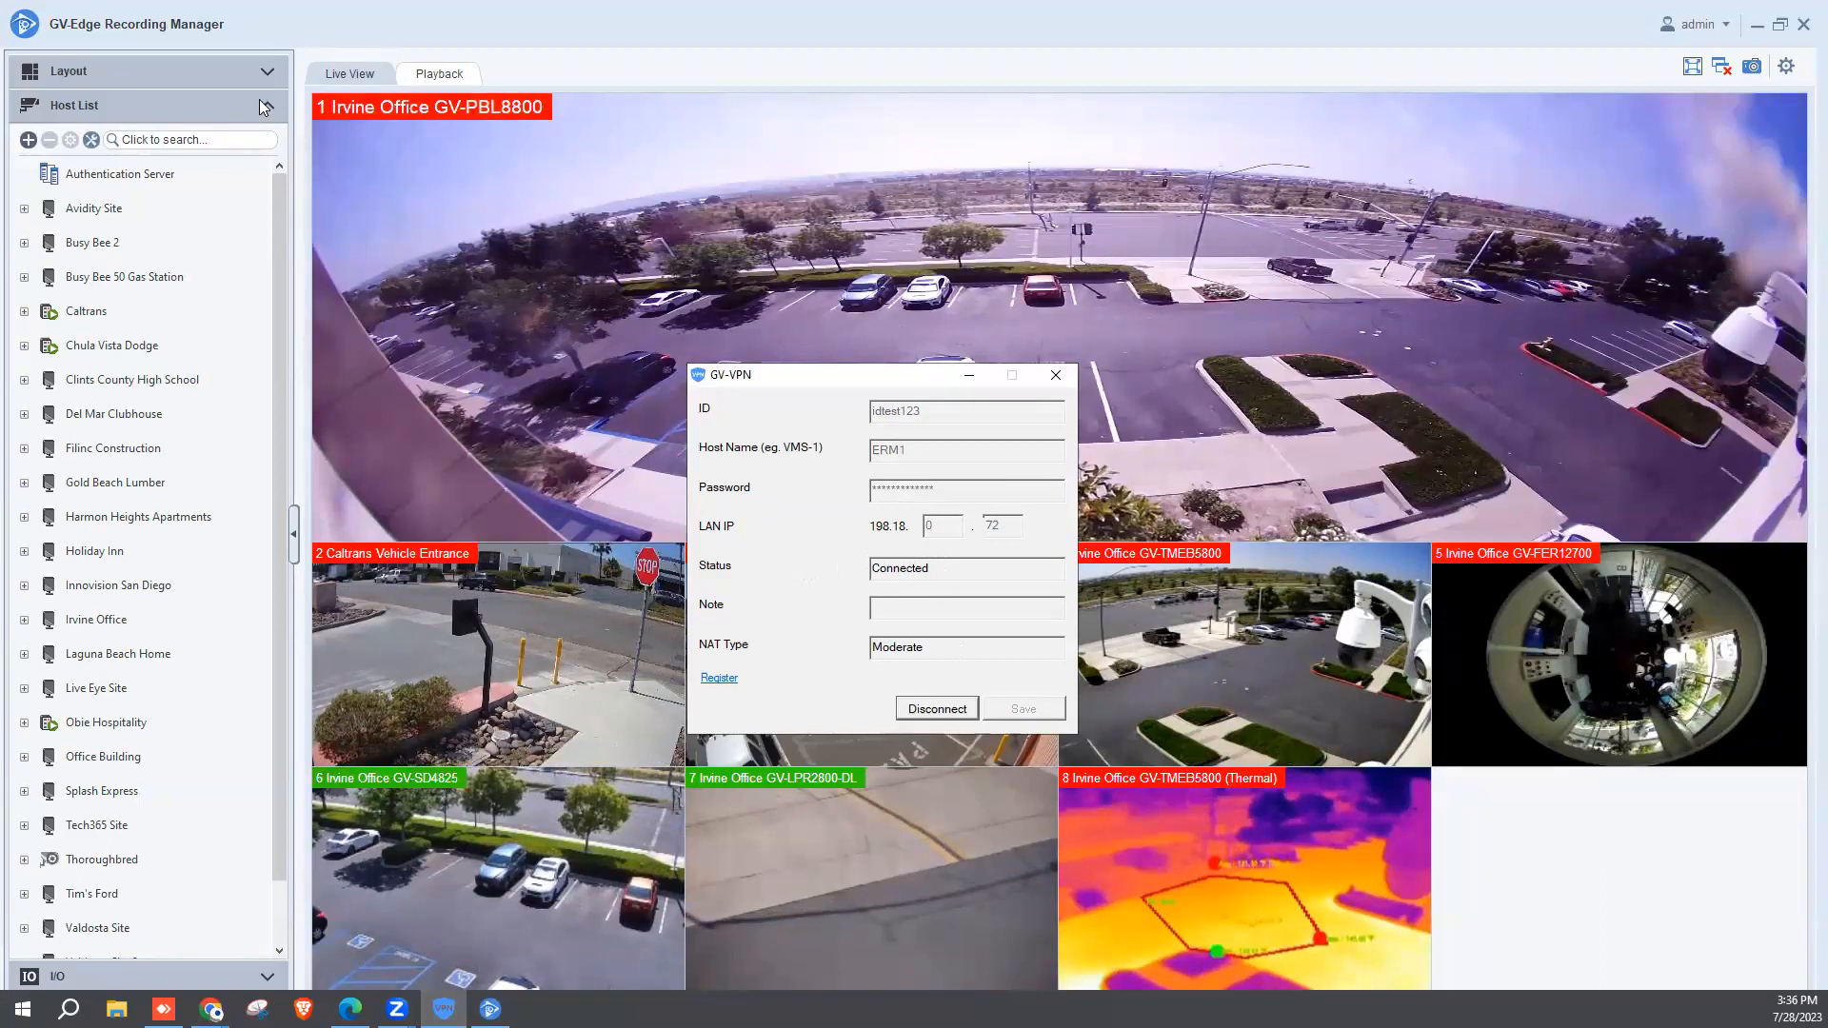
From the expanded Host List, start adding a new VMS/DVR/NVR host to get its Host Settings form.
left_click(266, 106)
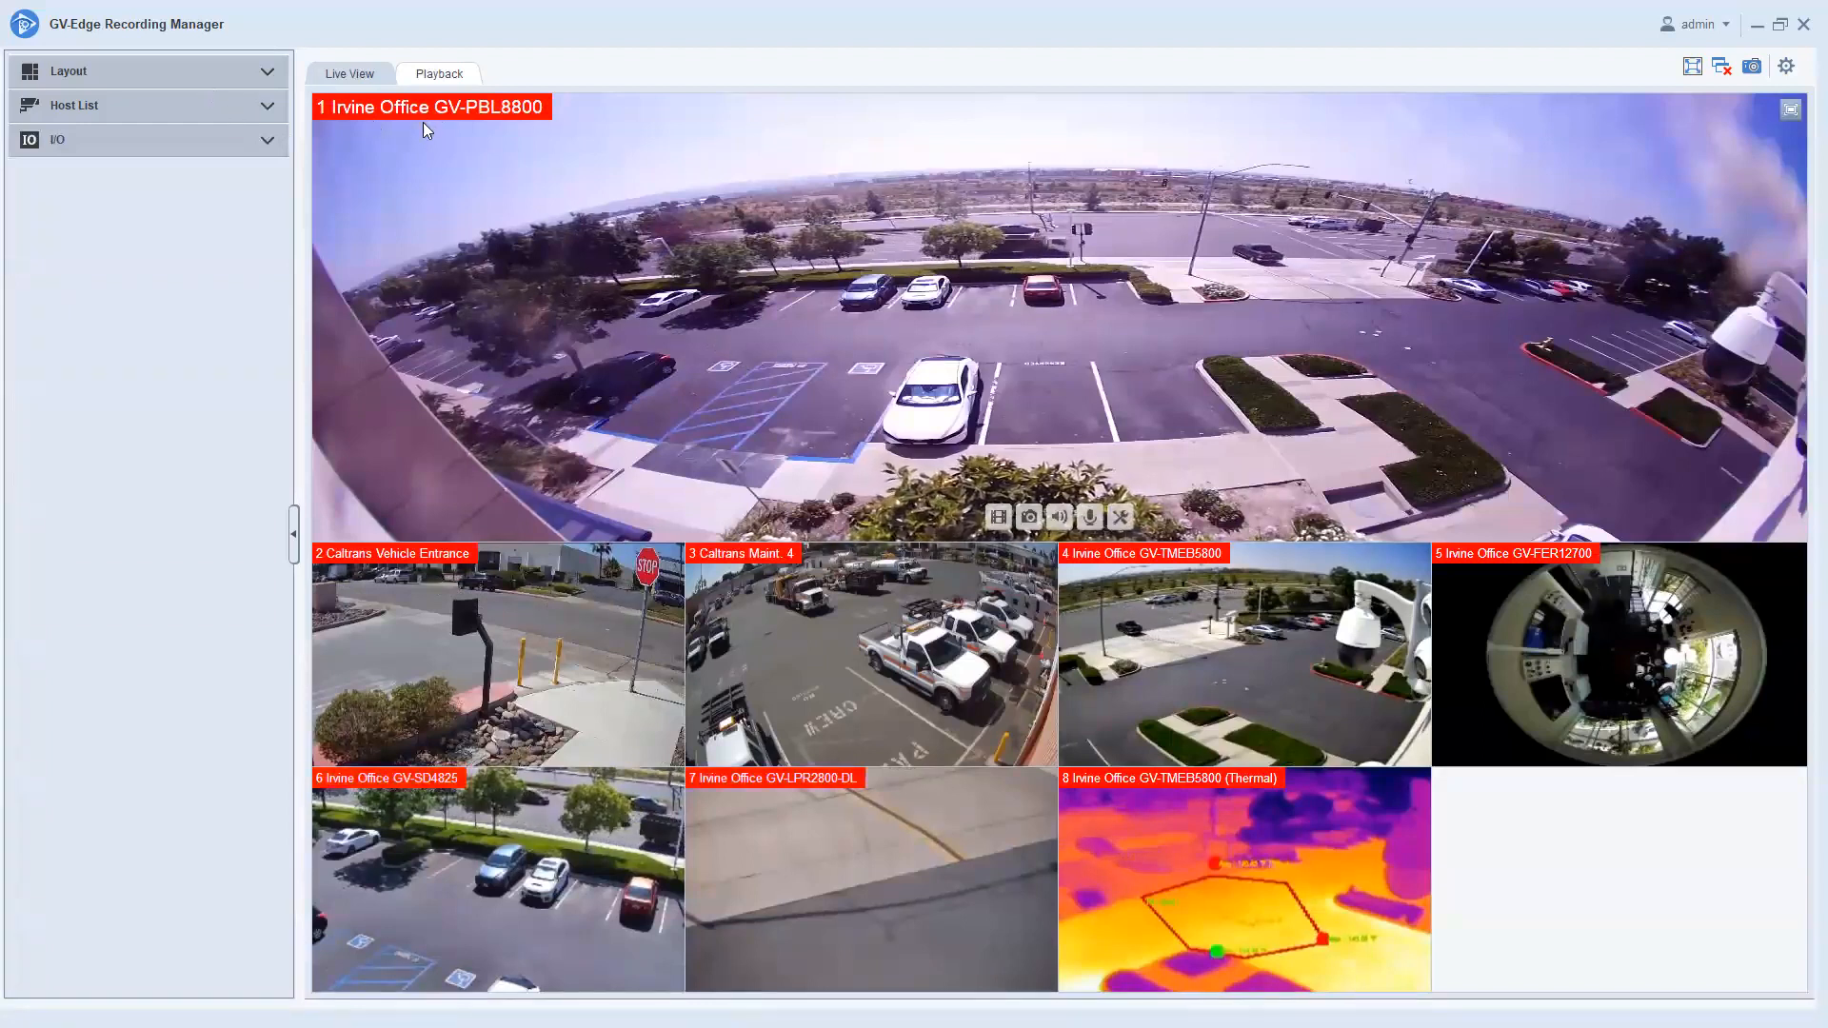
left_click(267, 105)
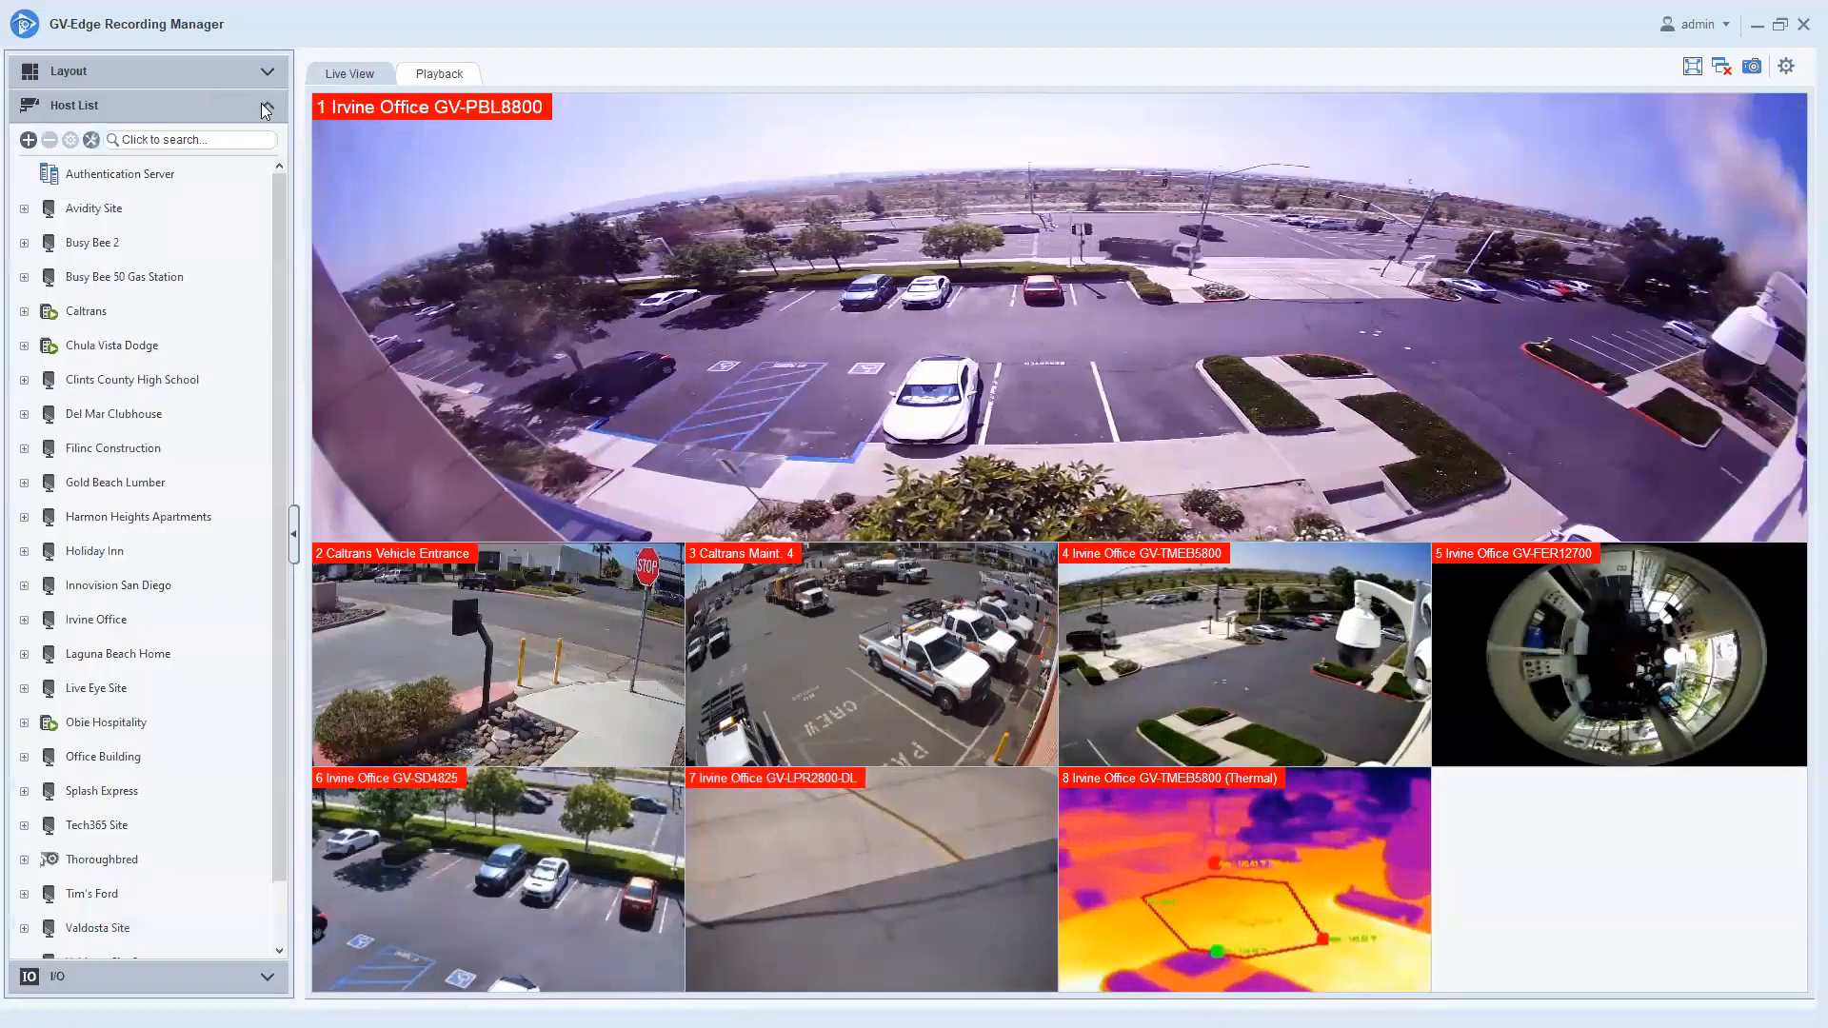
left_click(28, 140)
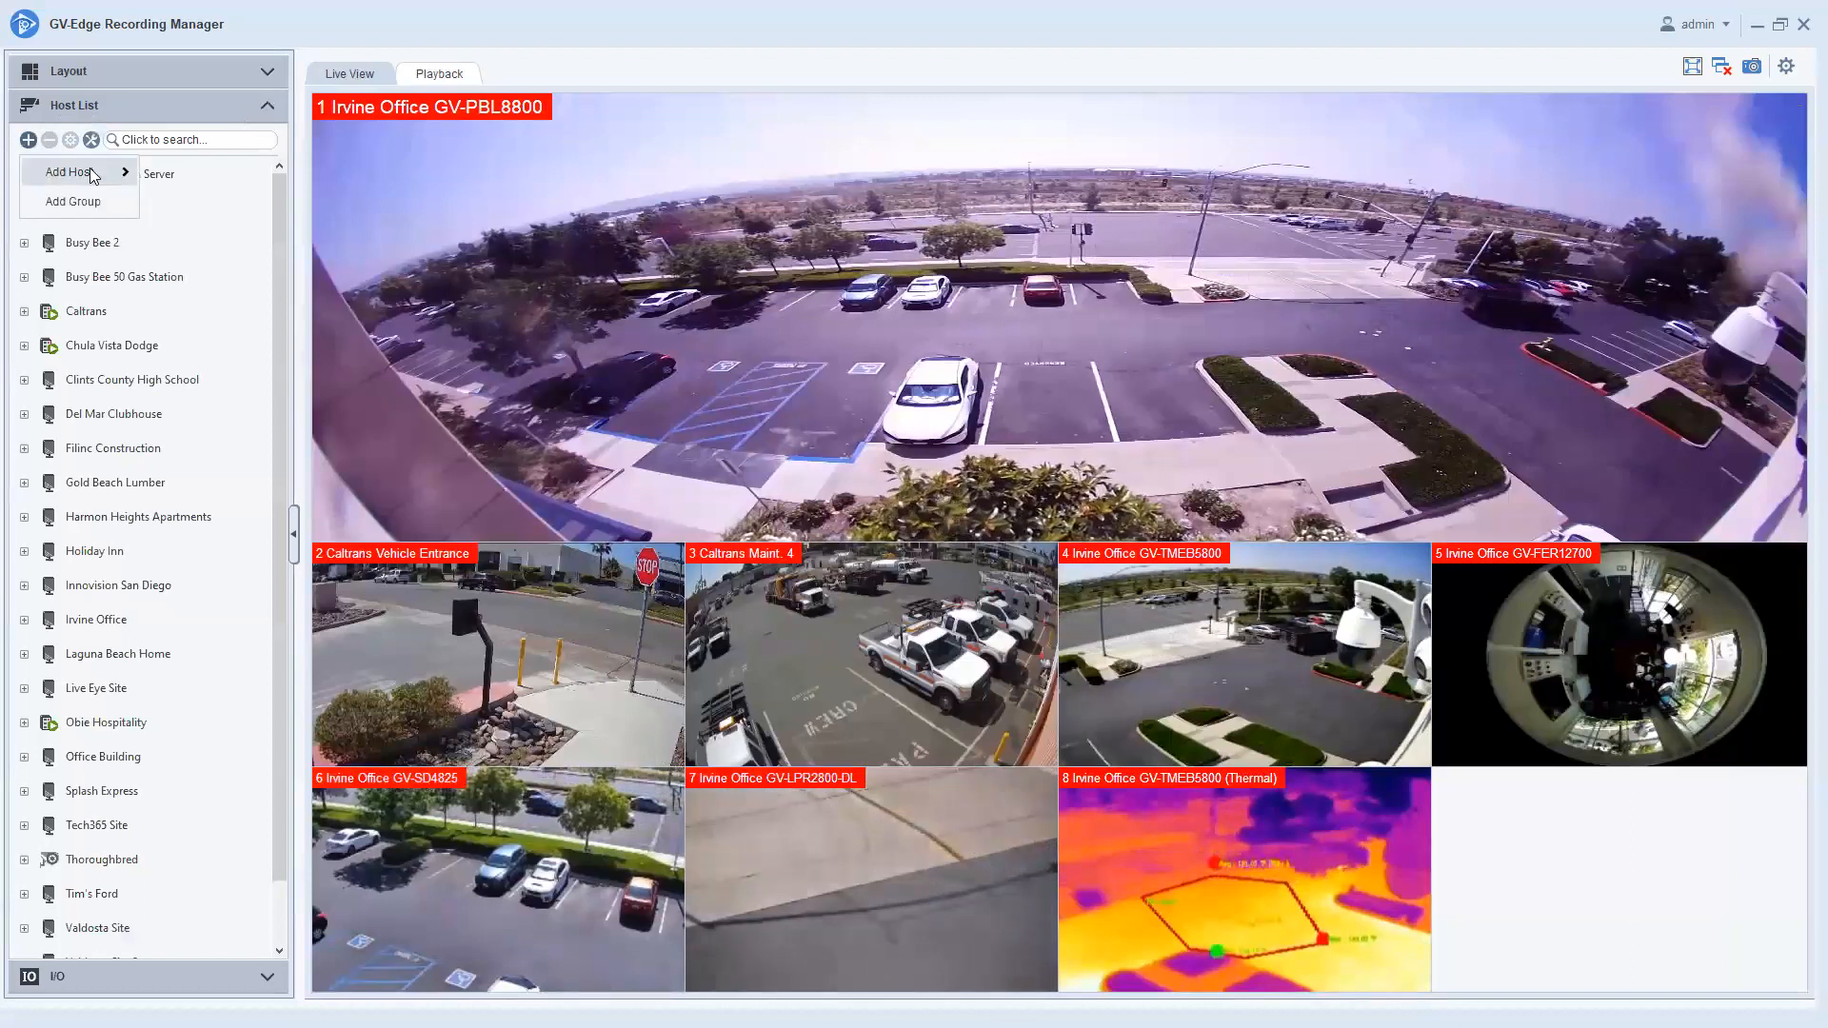
mouse_move(91, 174)
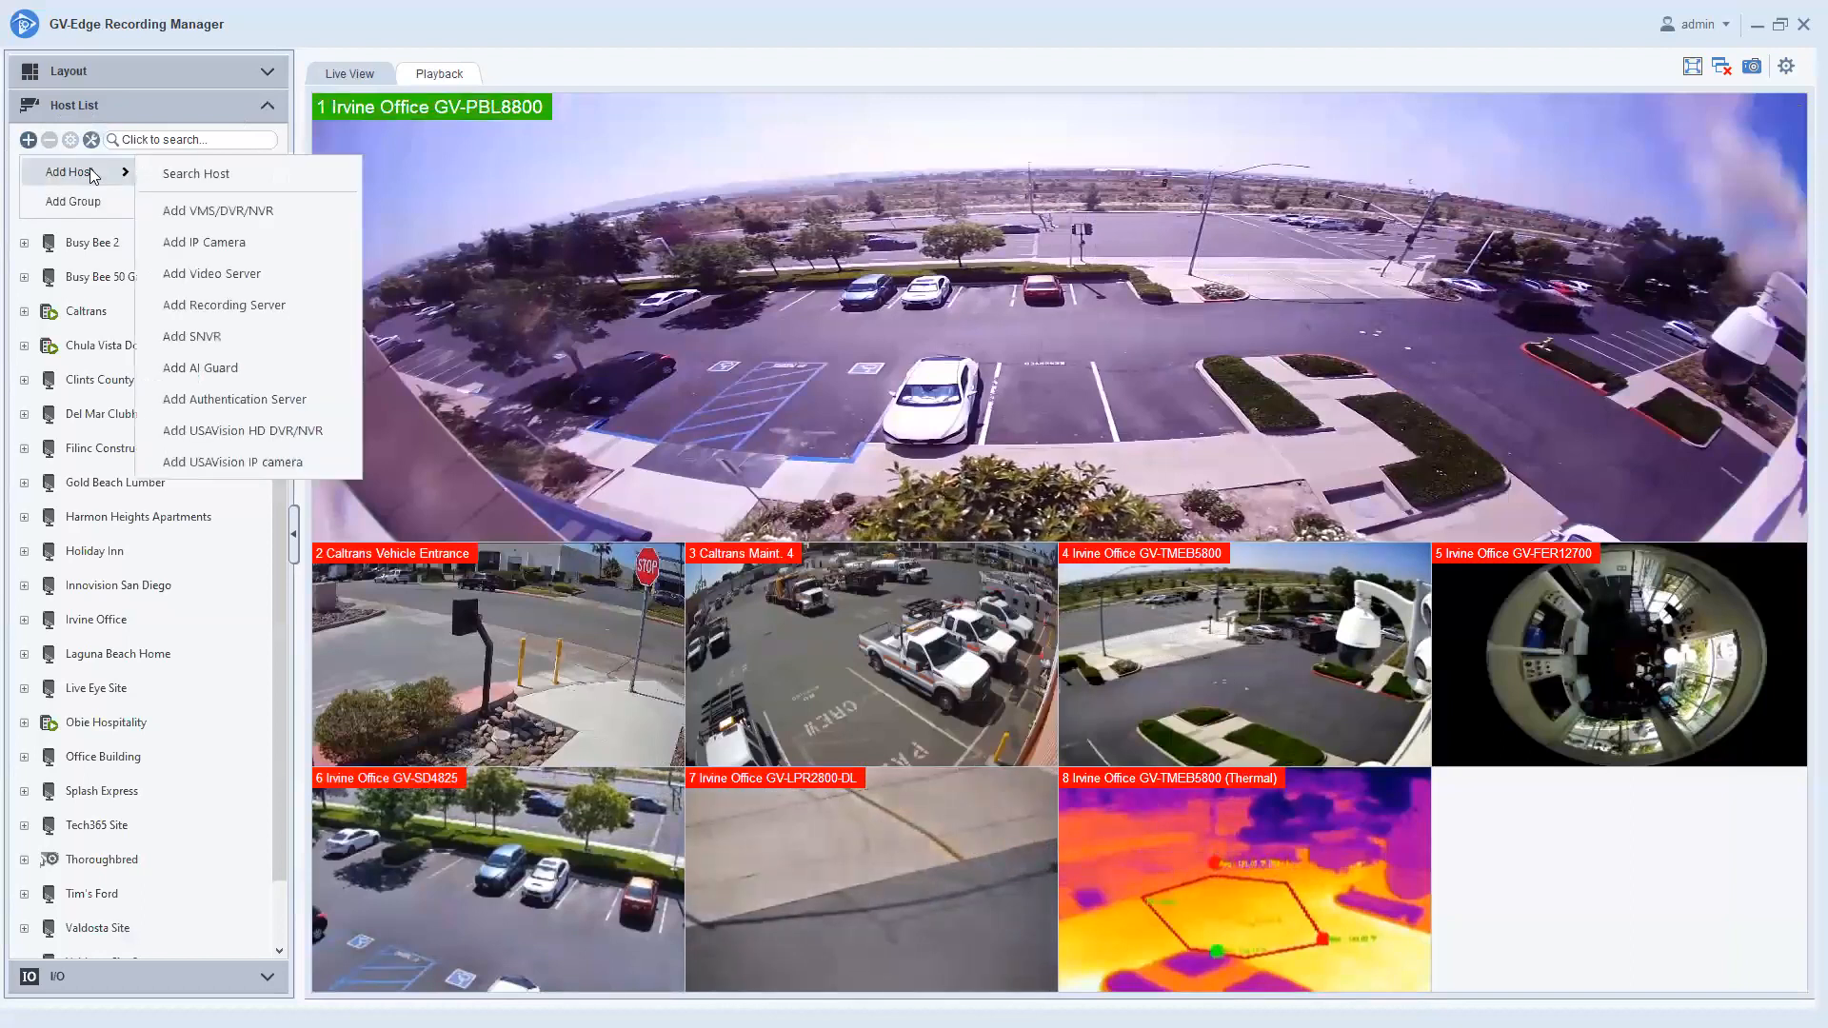
left_click(265, 212)
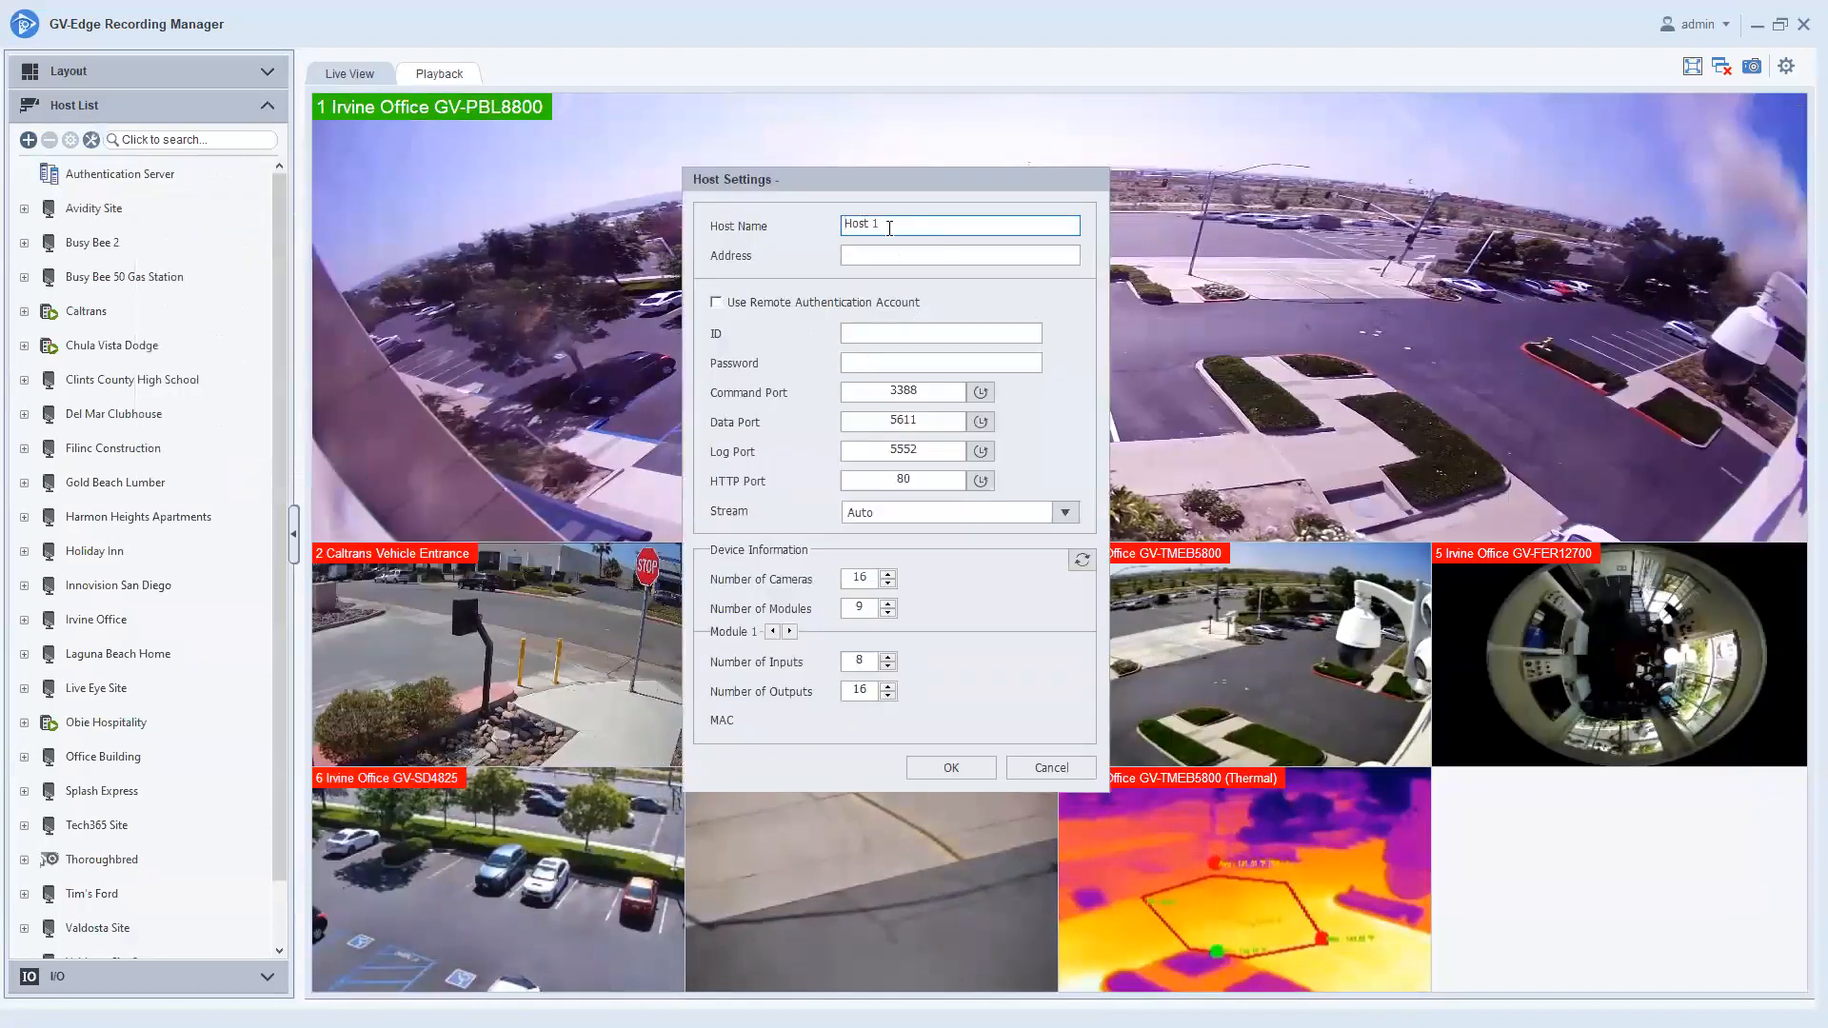
Name the host GV-VMS, set address 198.18.0.71, and enter the login ID and password.
key("ctrl+a")
type("GV-")
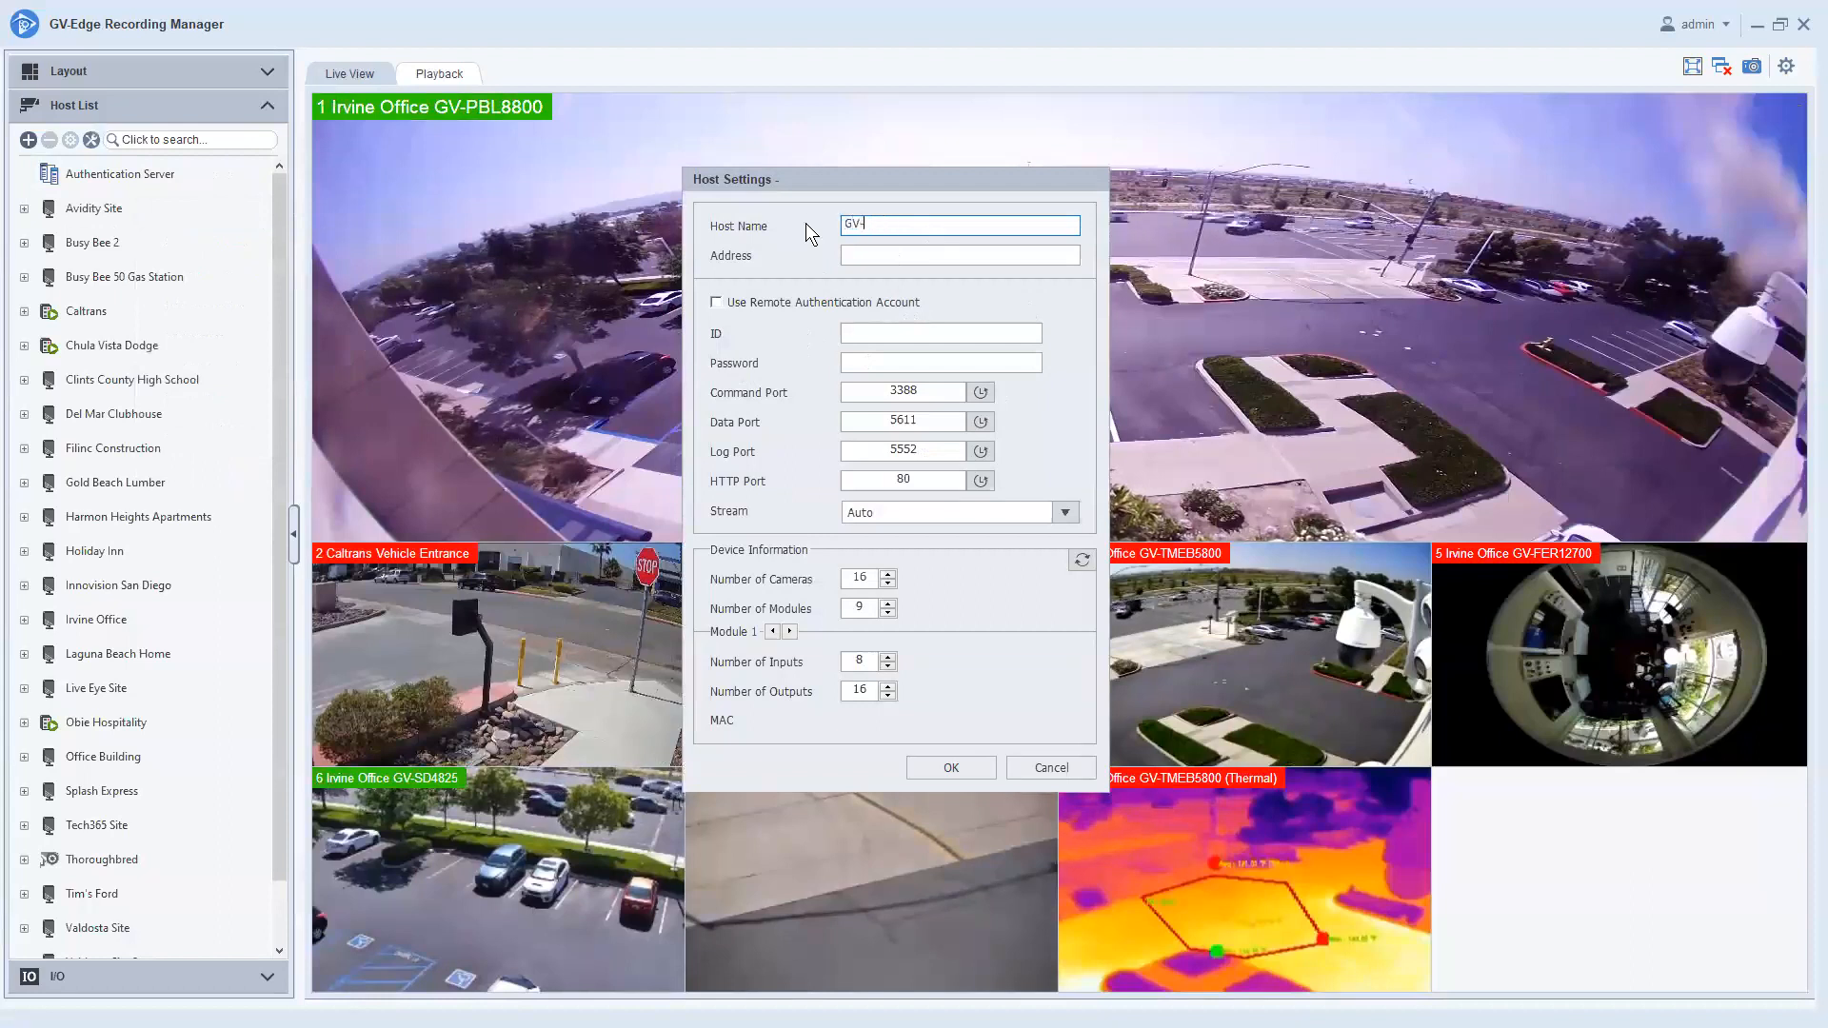
type("VMS")
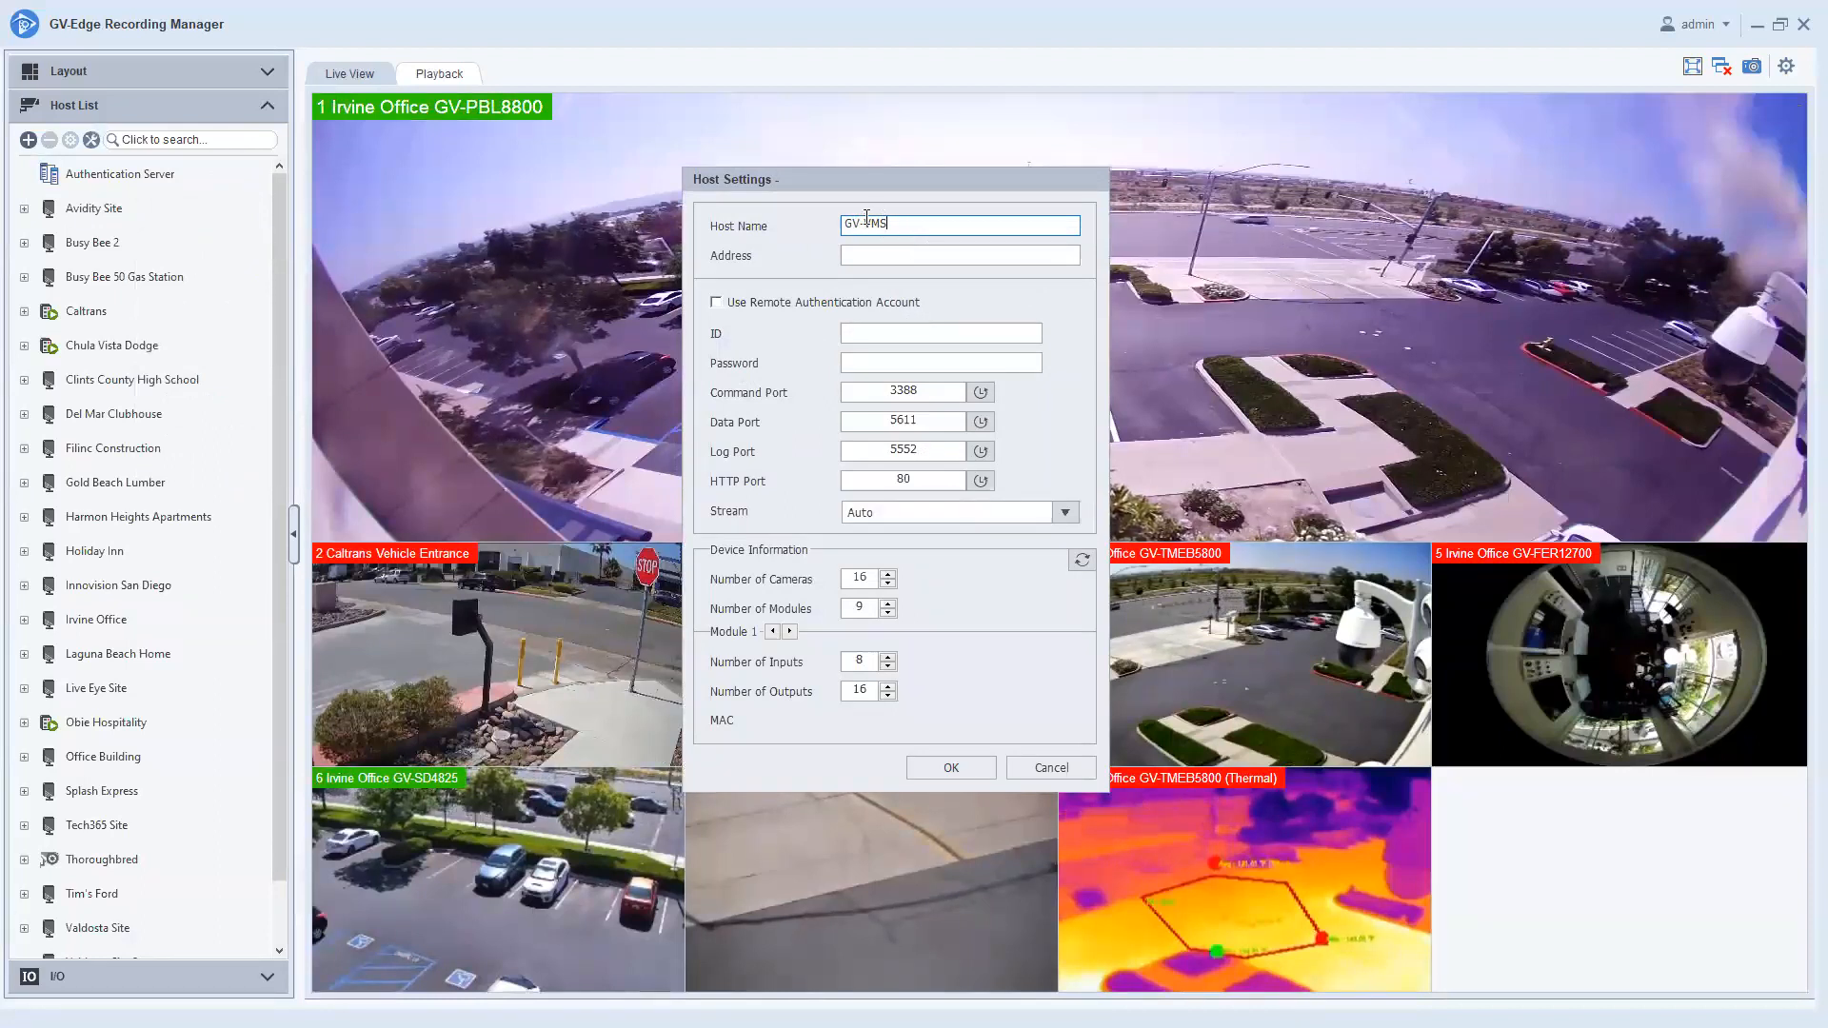
left_click(872, 250)
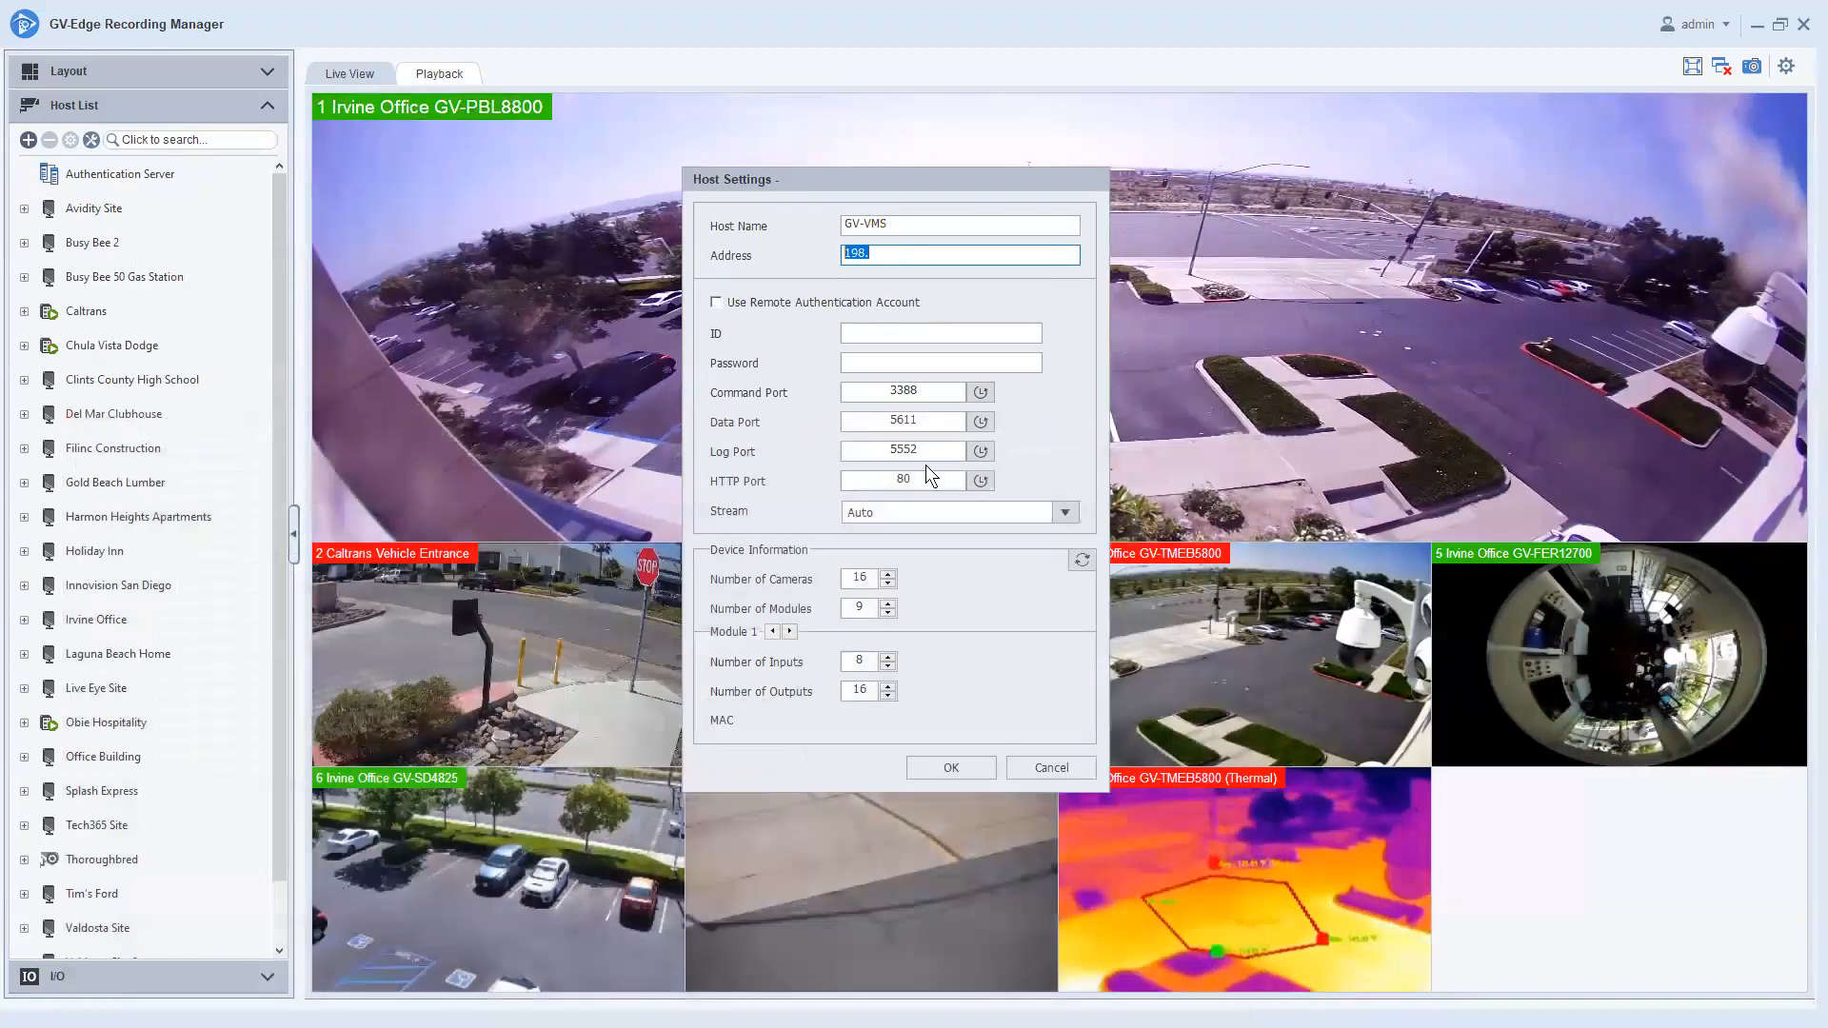
left_click(893, 254)
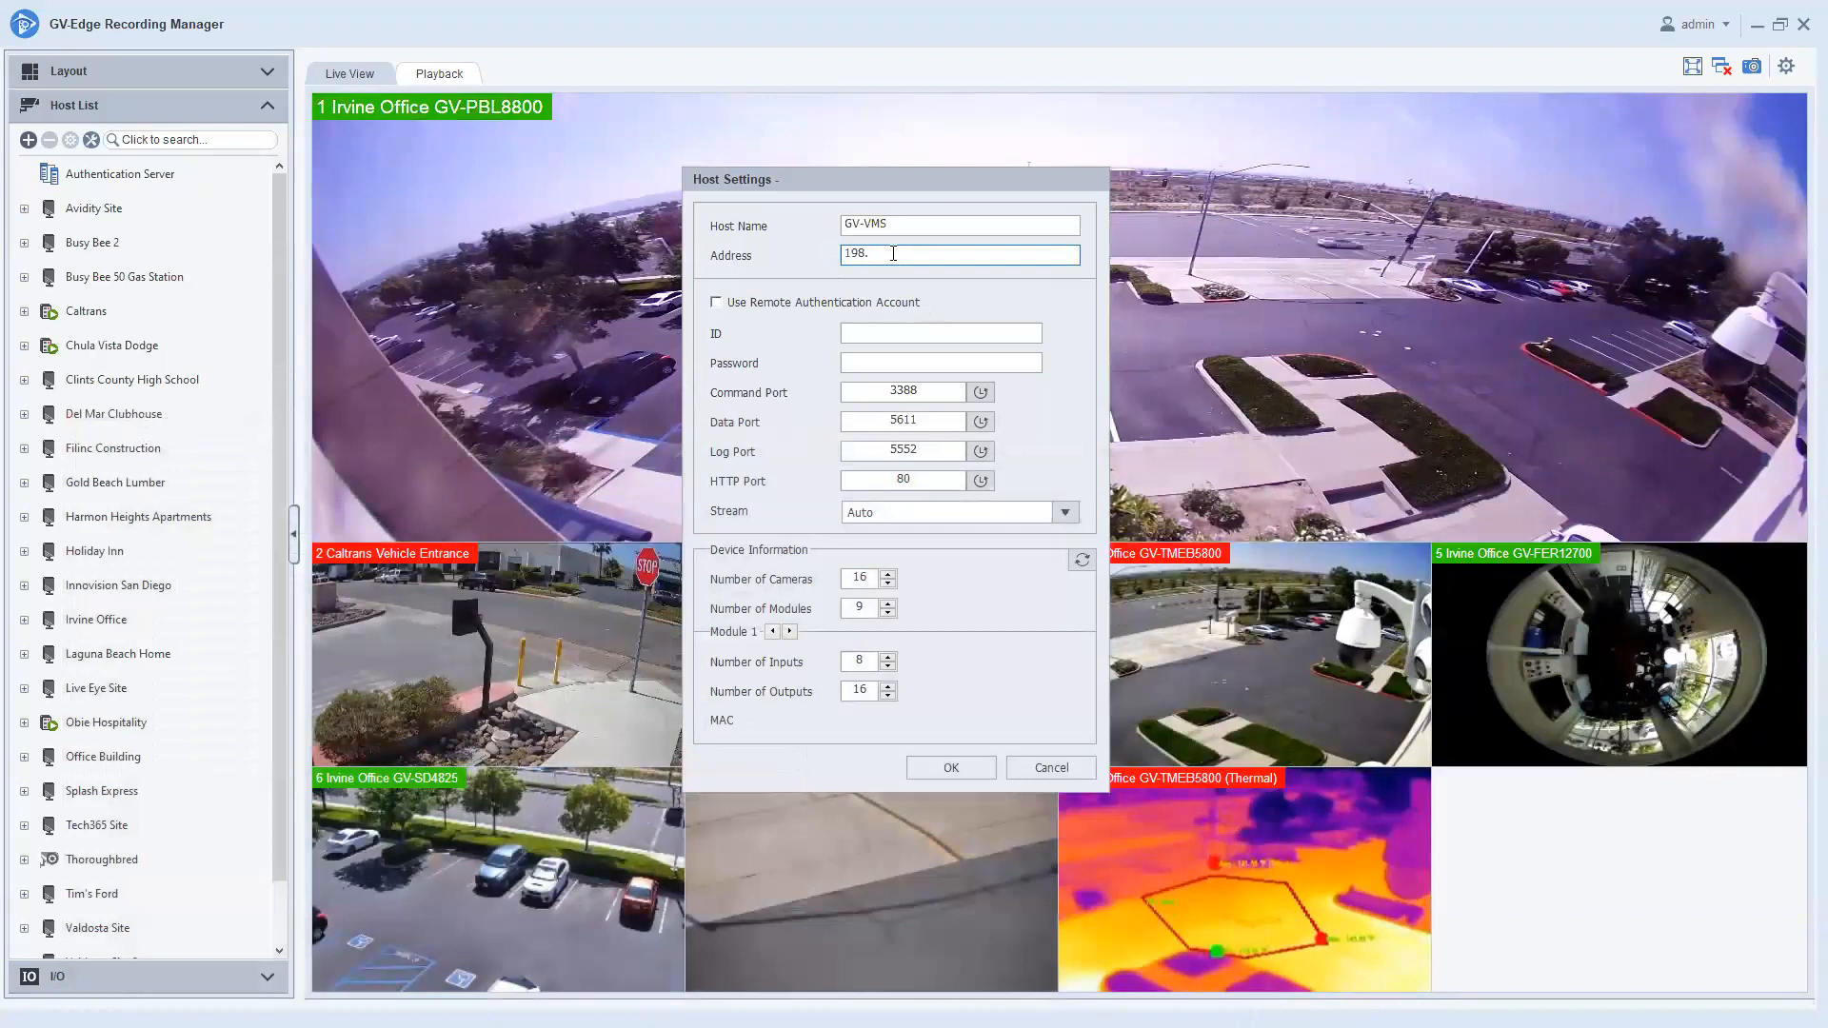
type("18.0")
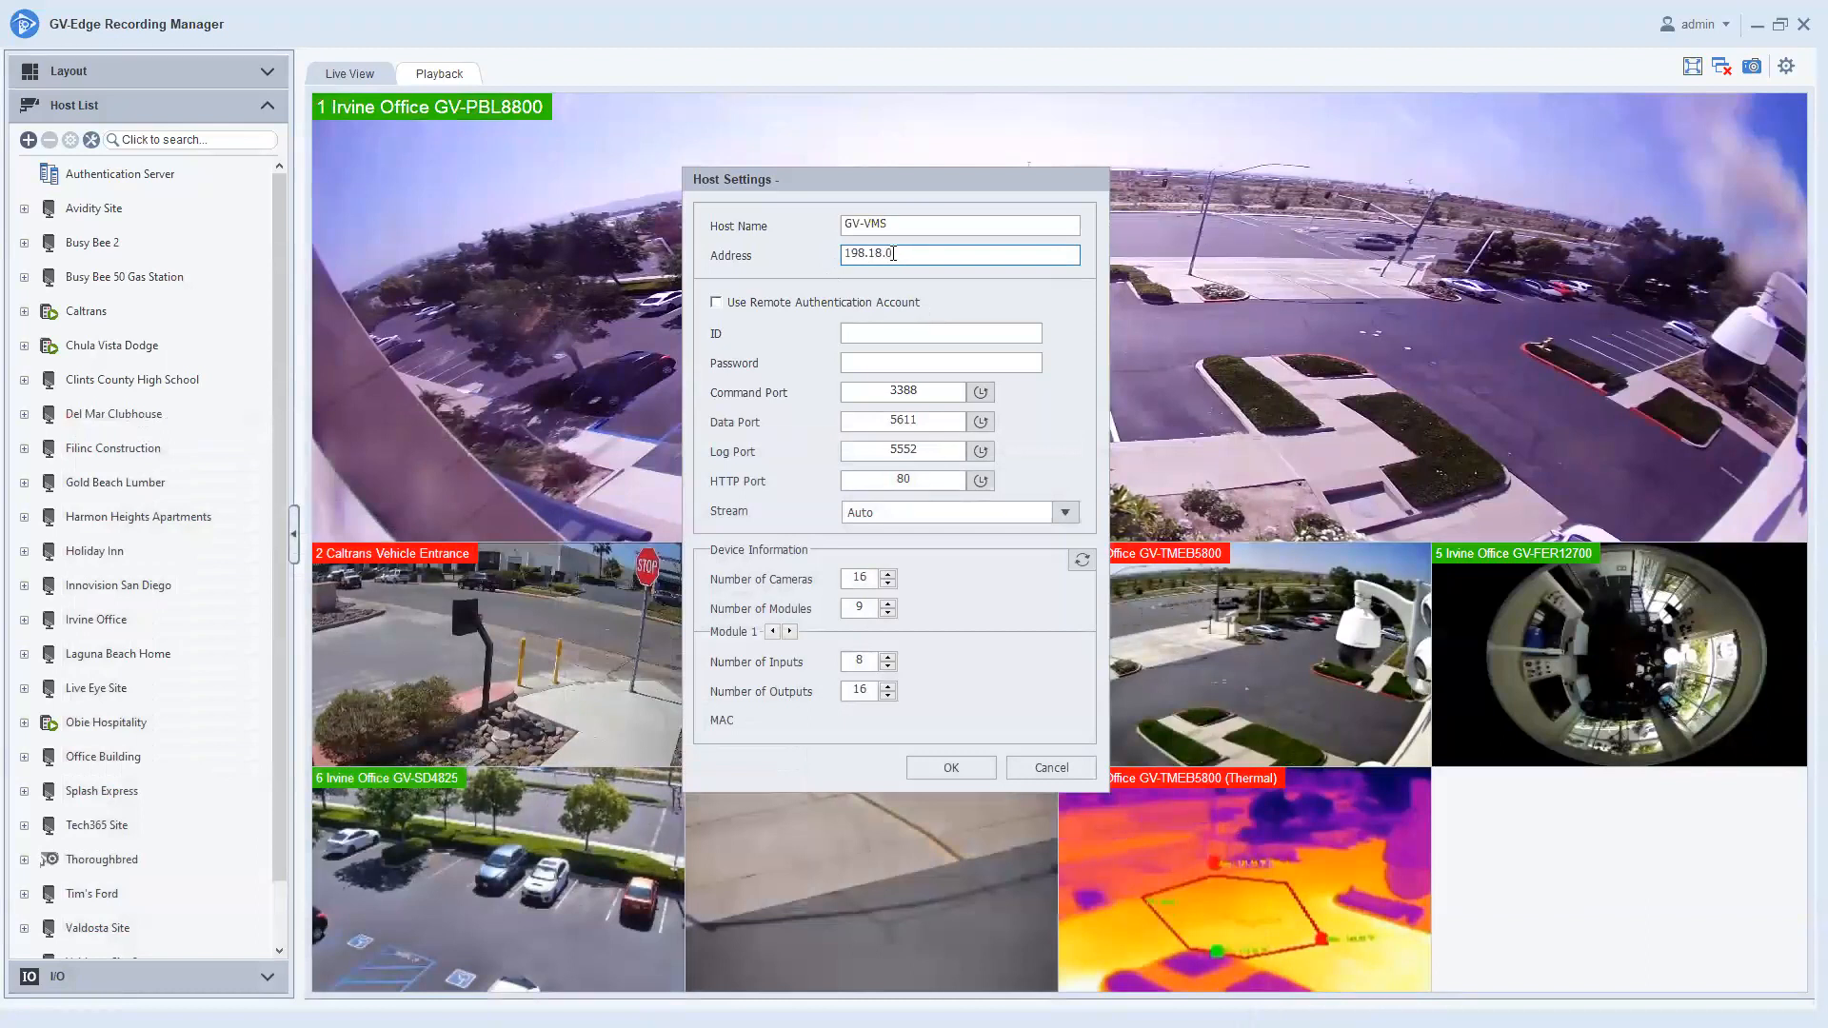
type(".71")
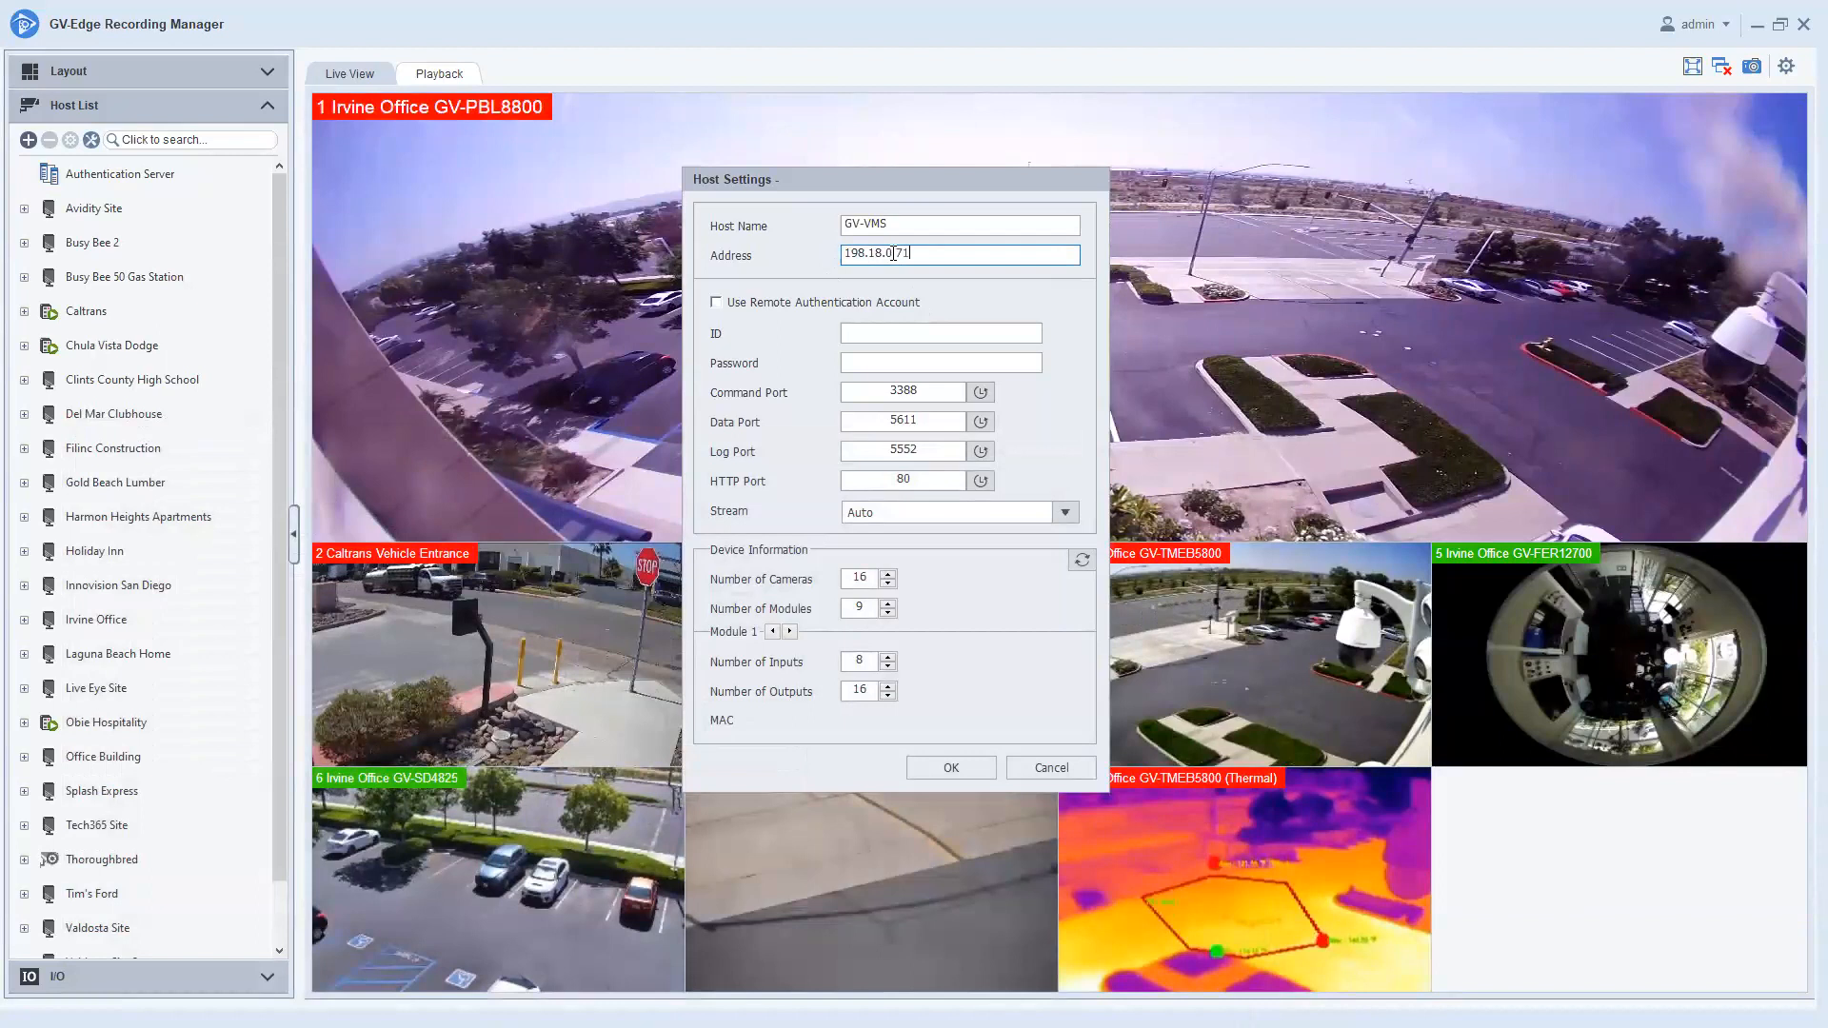
left_click(893, 332)
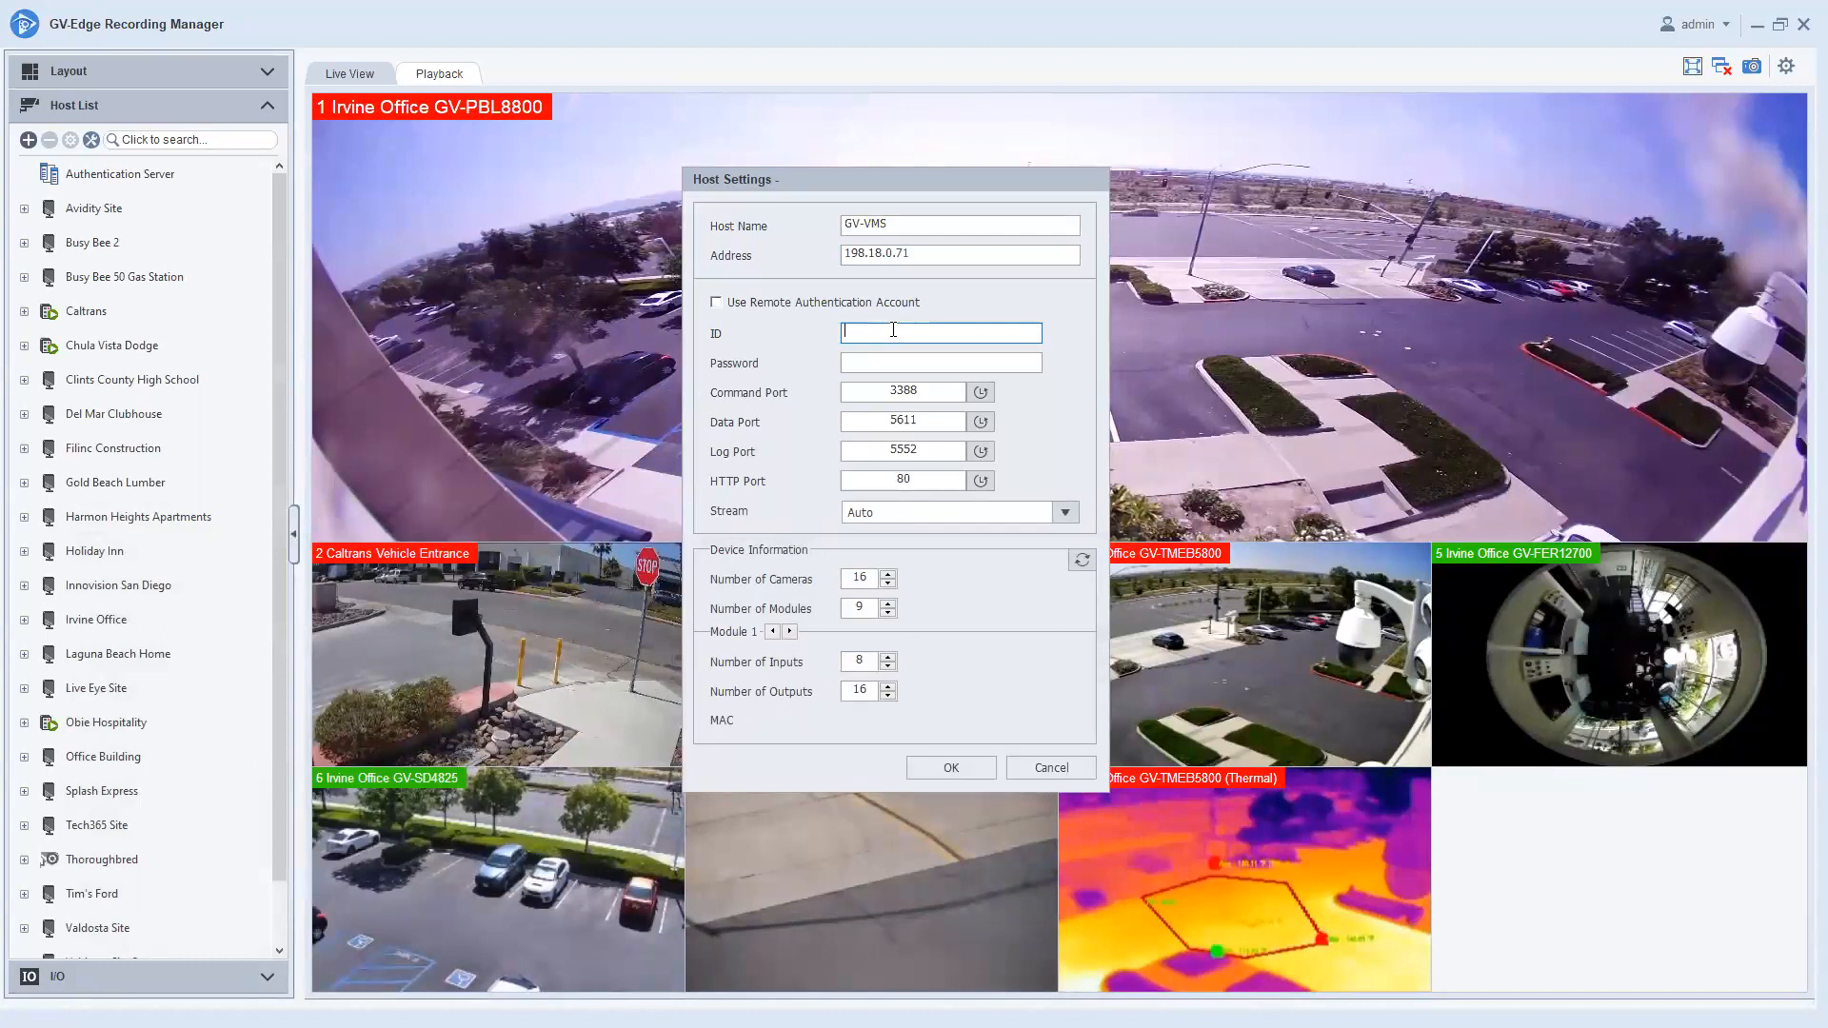
type("0000")
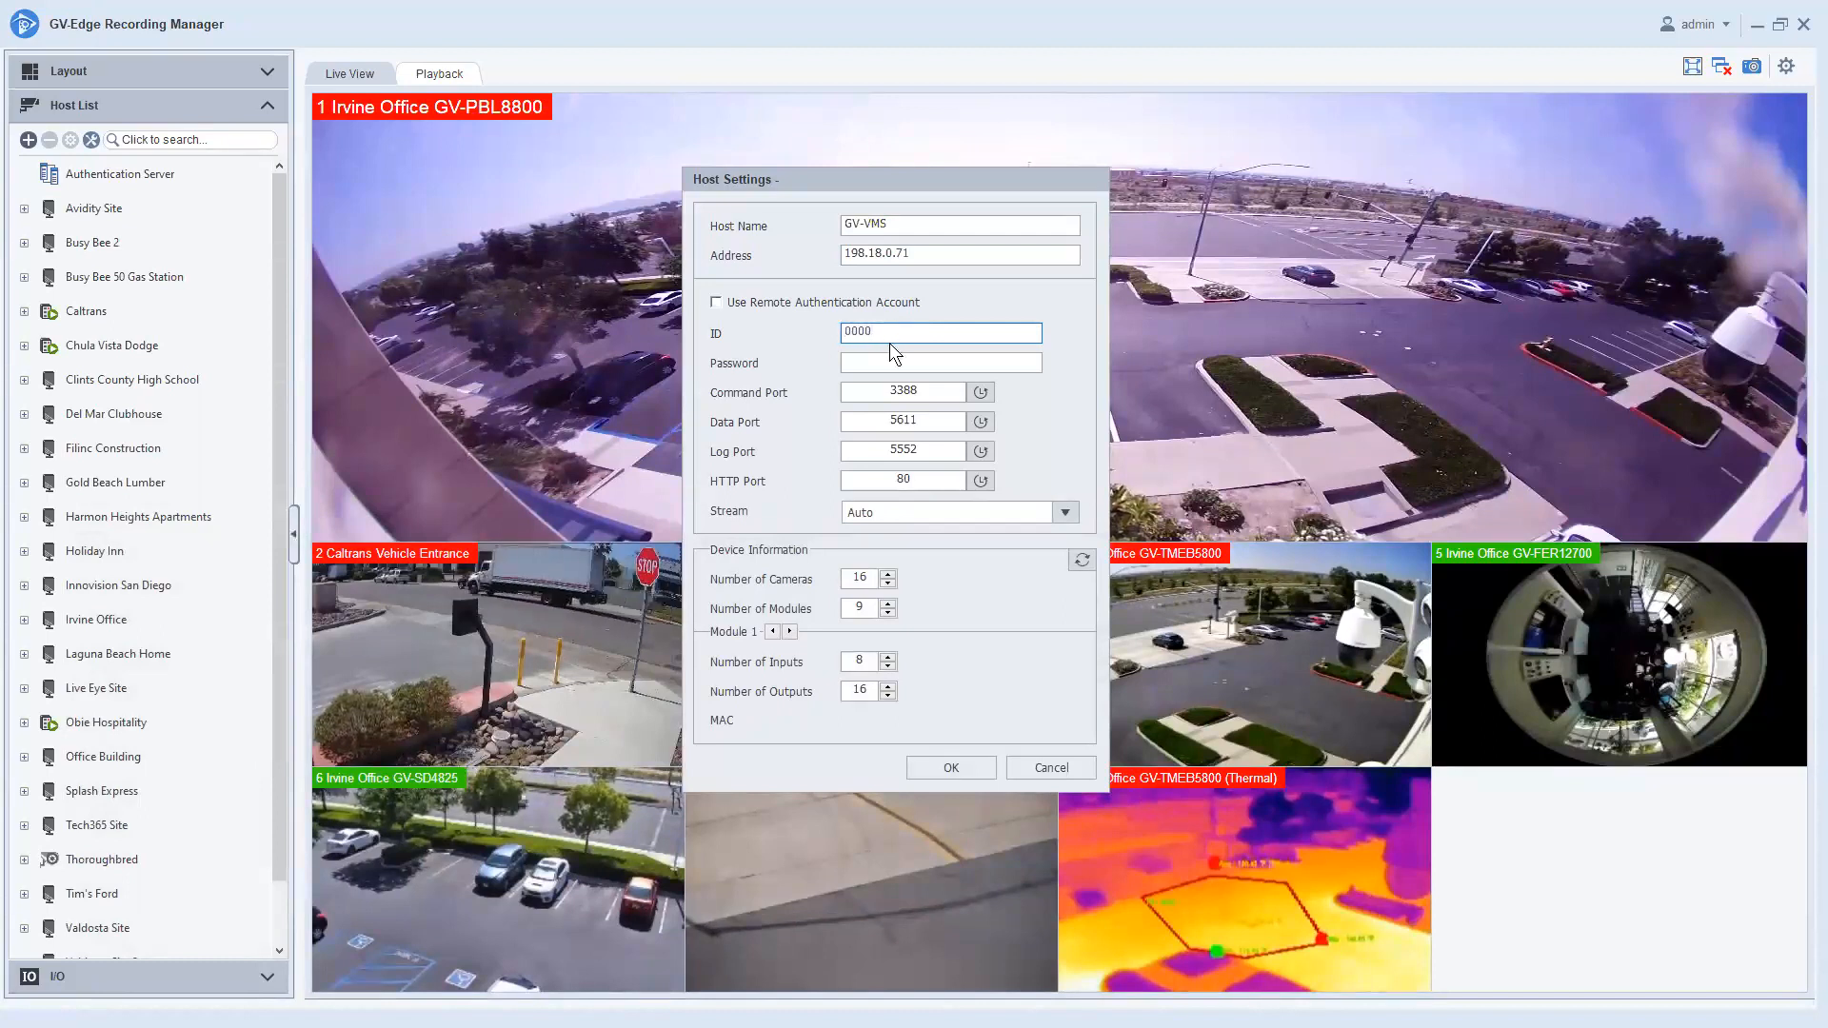
key("Tab")
type("0000")
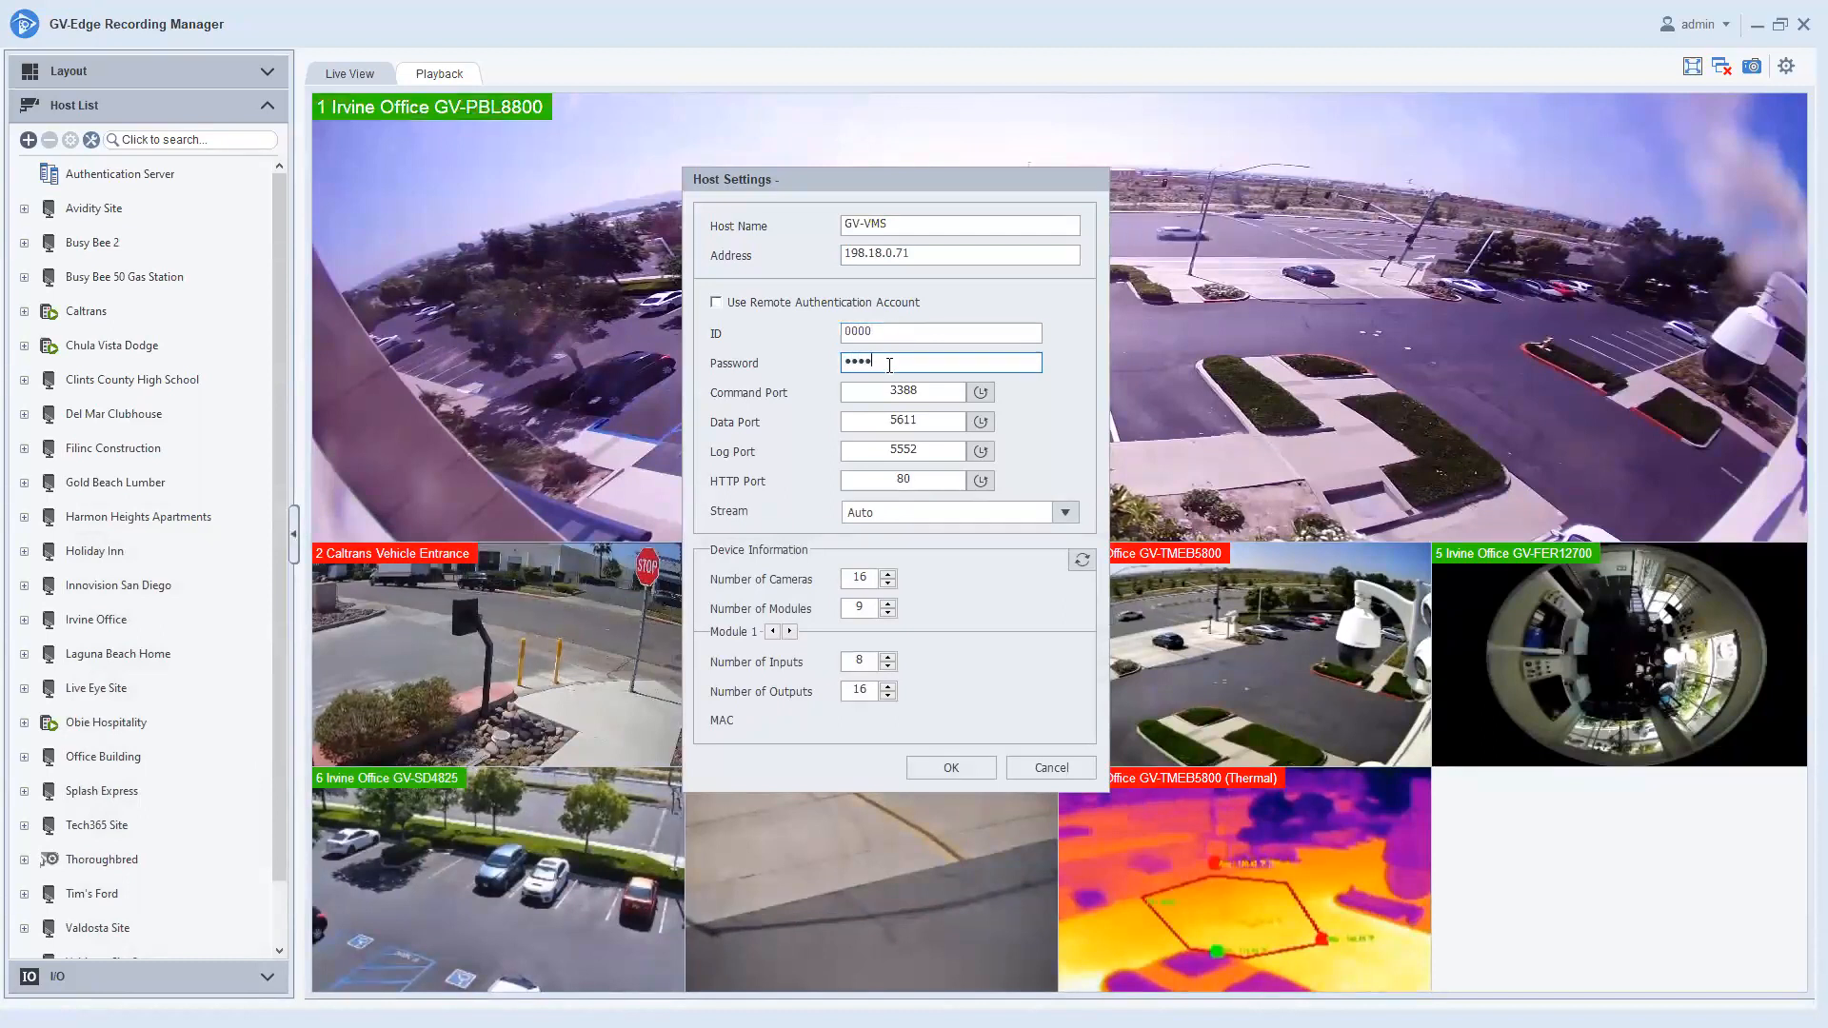
Refresh the GV-VMS device information, confirm the update message, and save the host.
left_click(1081, 566)
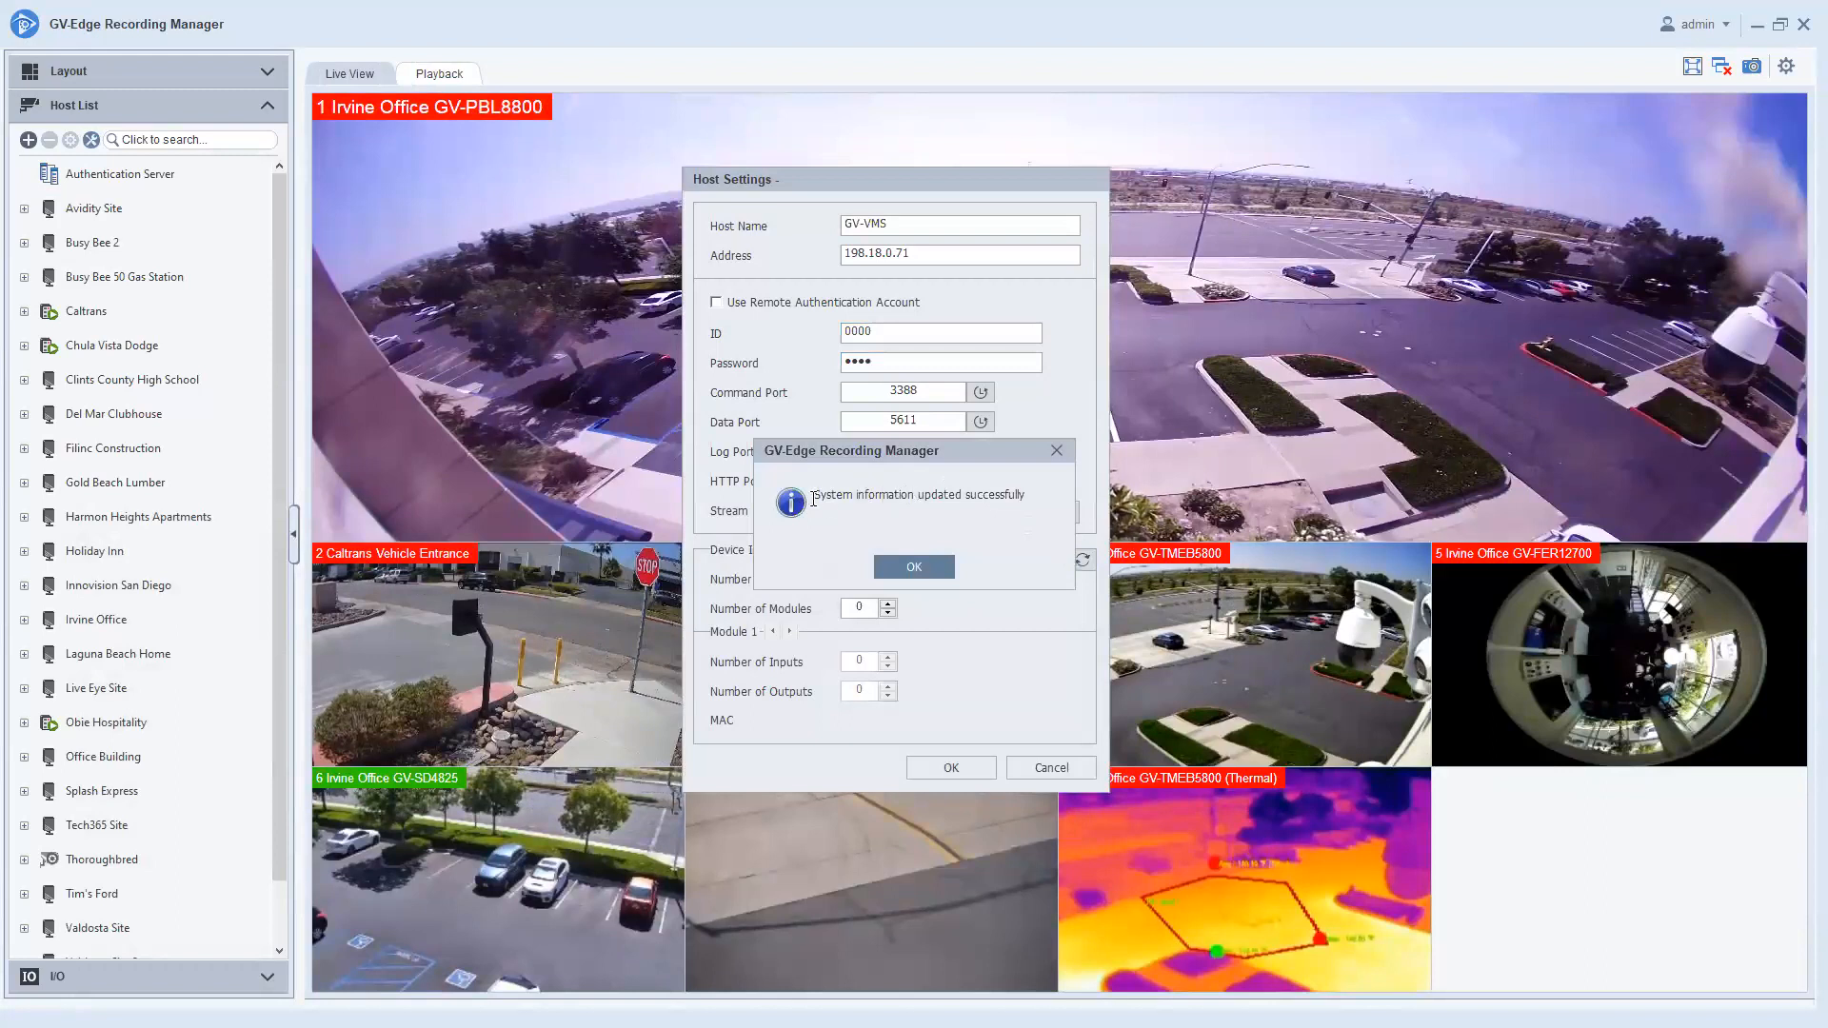
left_click(923, 562)
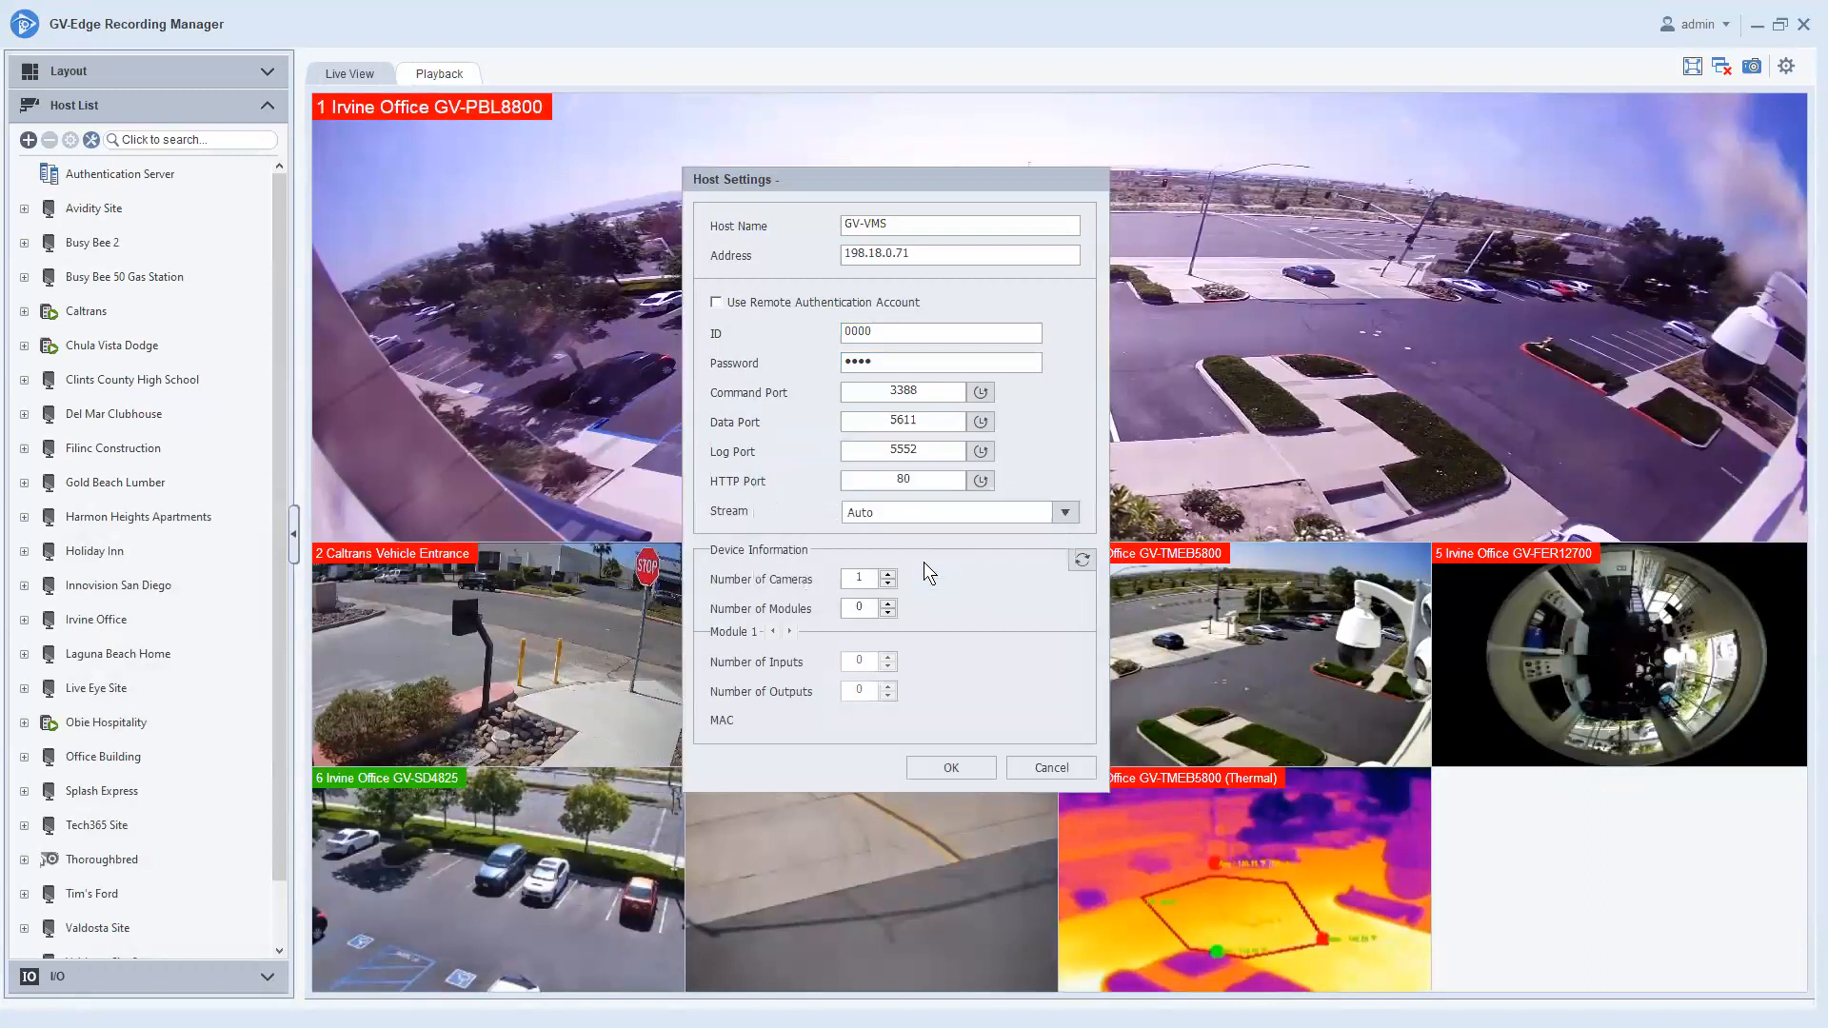
left_click(939, 763)
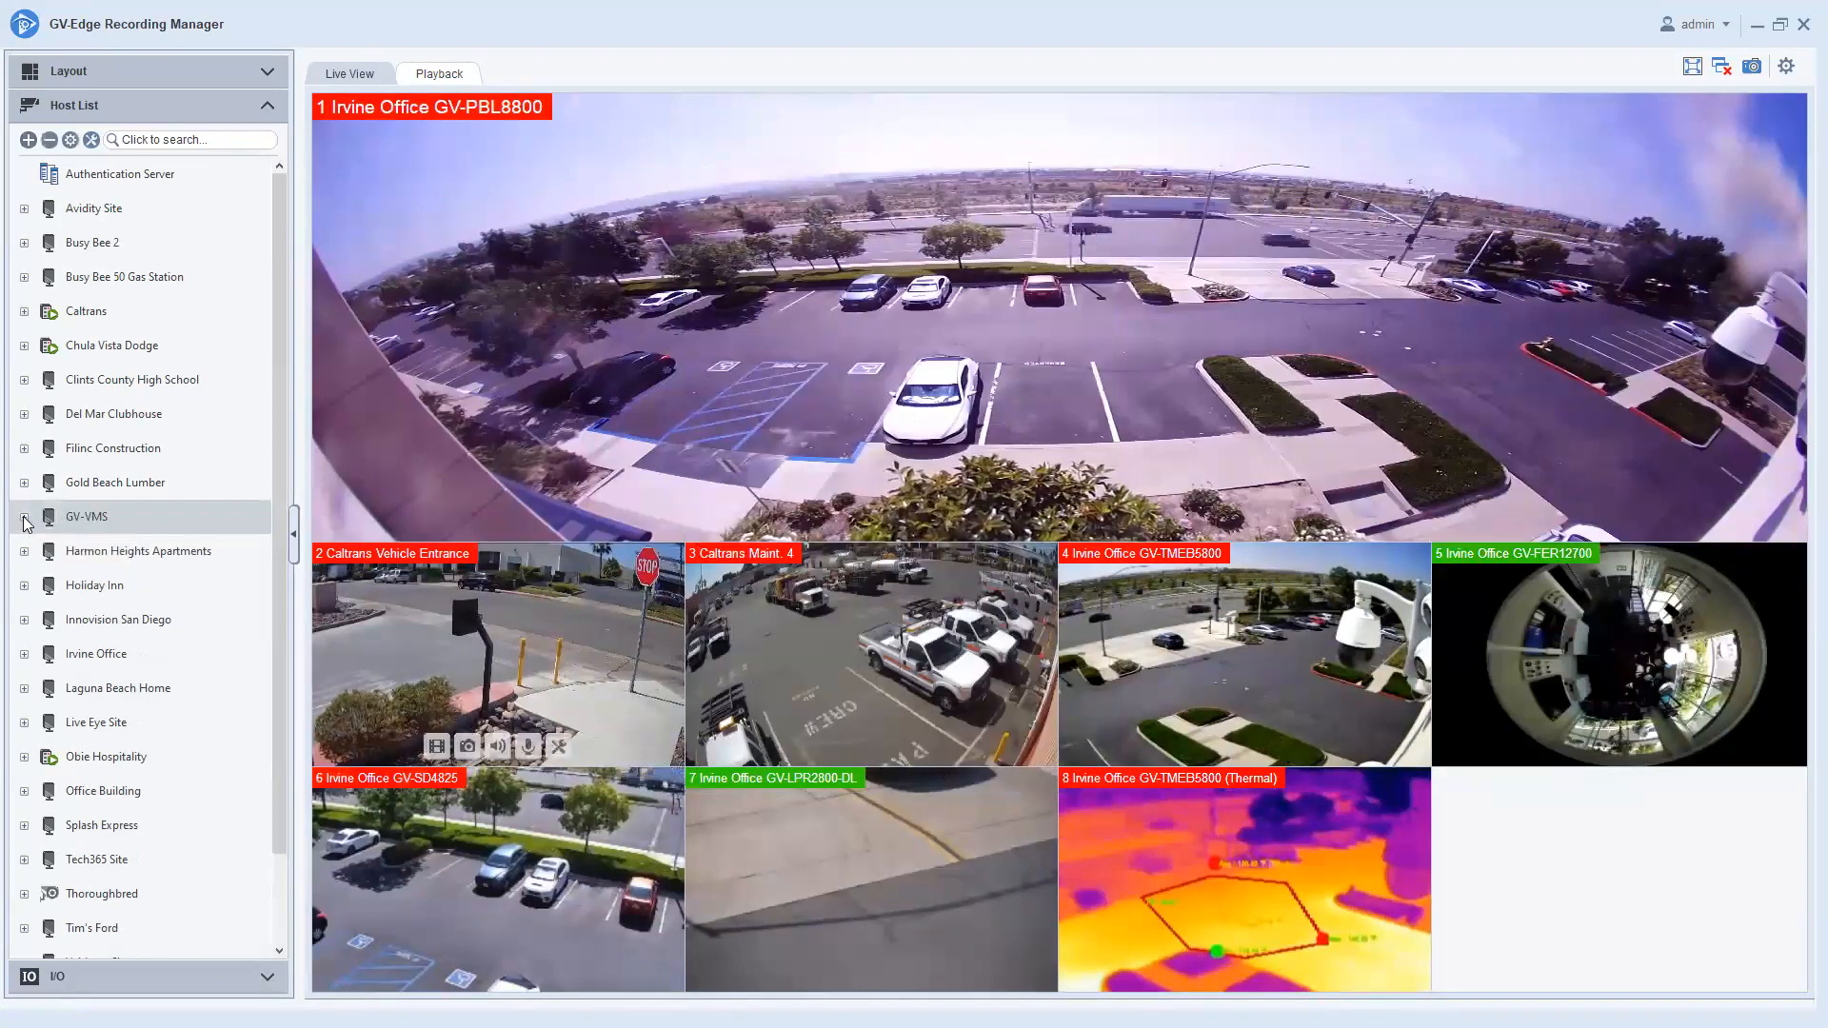
Place GV-VMS Camera1 into tile 2 and enlarge it to fill the Live View.
left_click(24, 517)
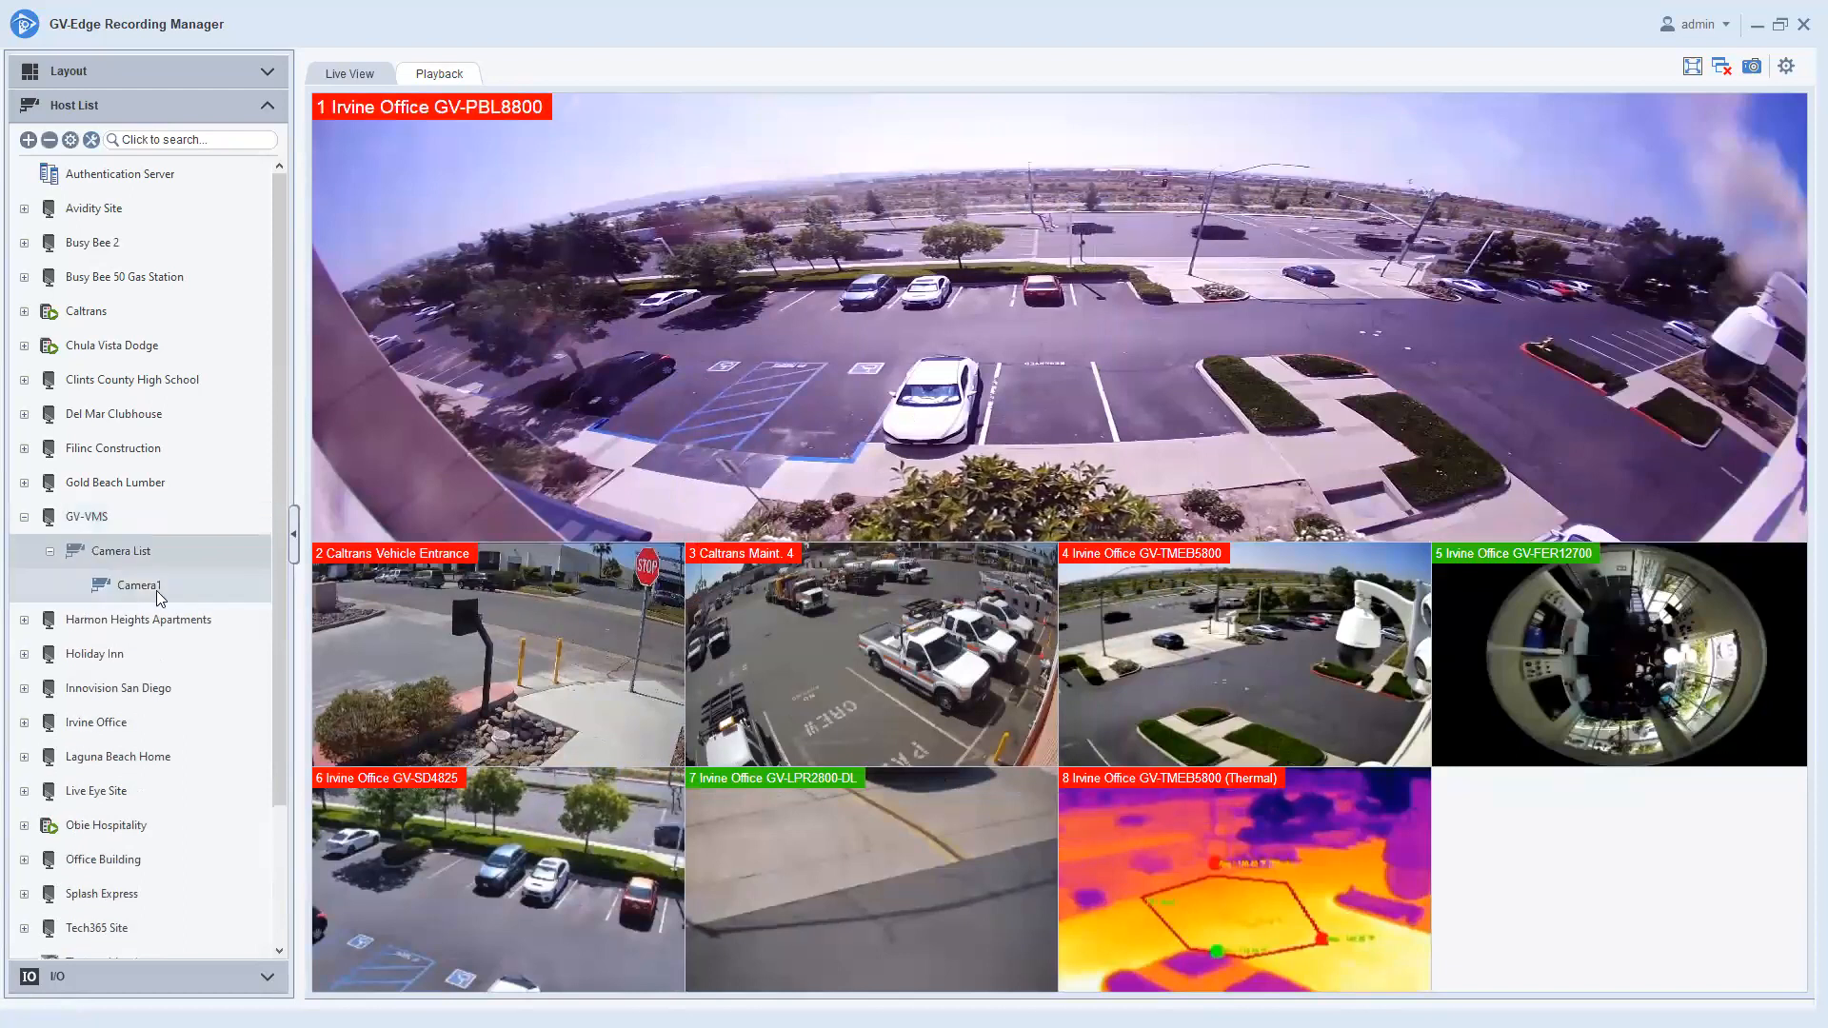
left_click_drag(160, 590, 483, 653)
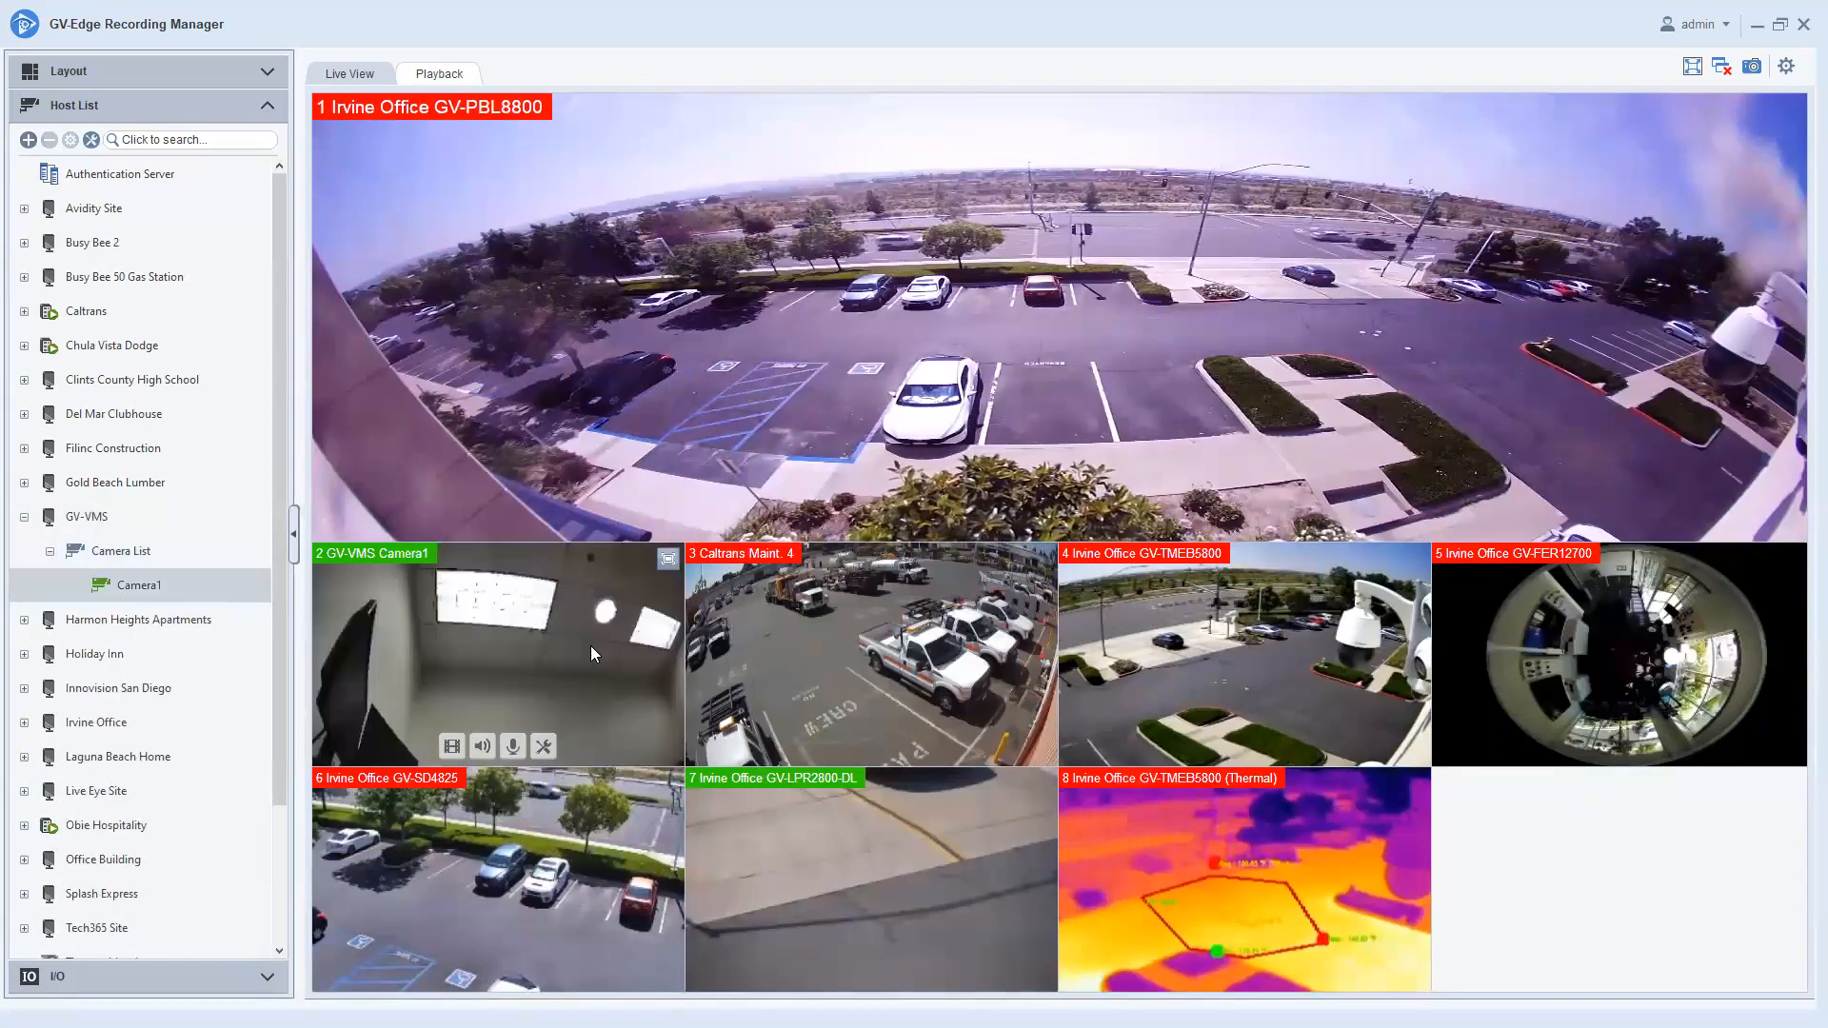
double_click(590, 646)
mouse_move(825, 689)
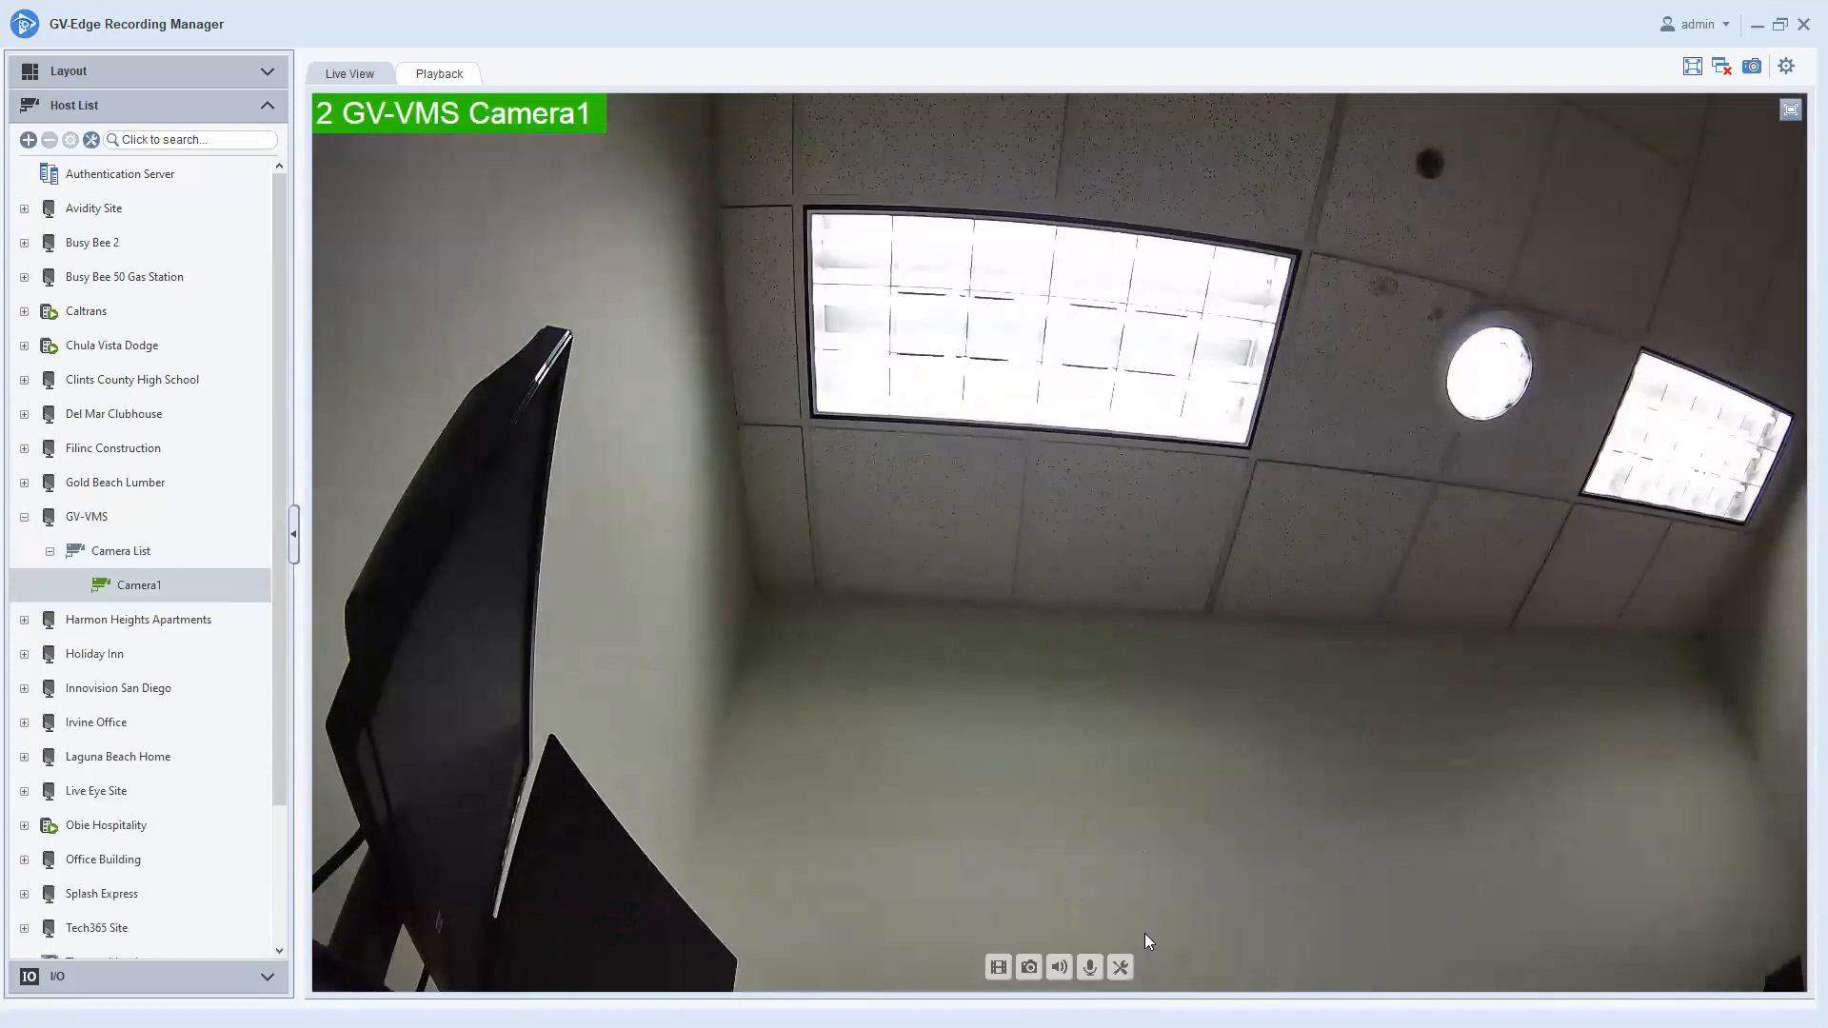
Enable digital PTZ on Camera1 and tilt the view down to show the desk and chair.
left_click(1126, 971)
left_click(1267, 856)
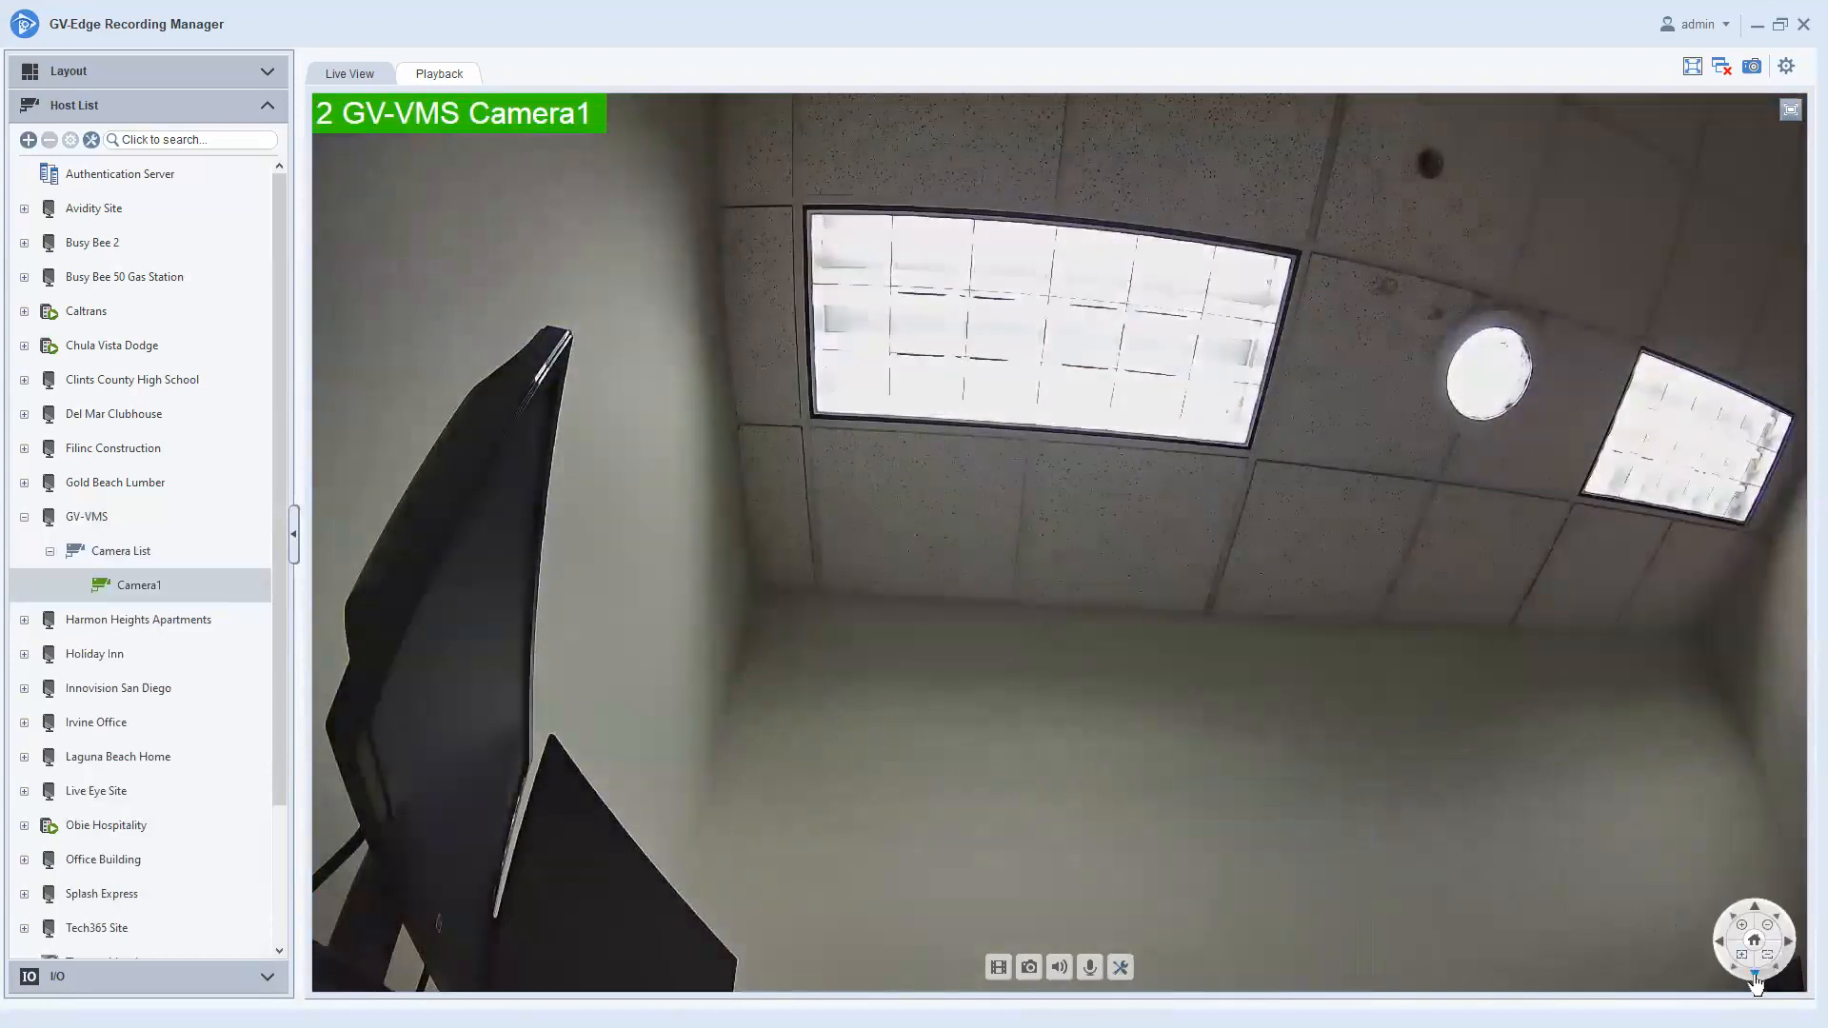
left_click(1756, 978)
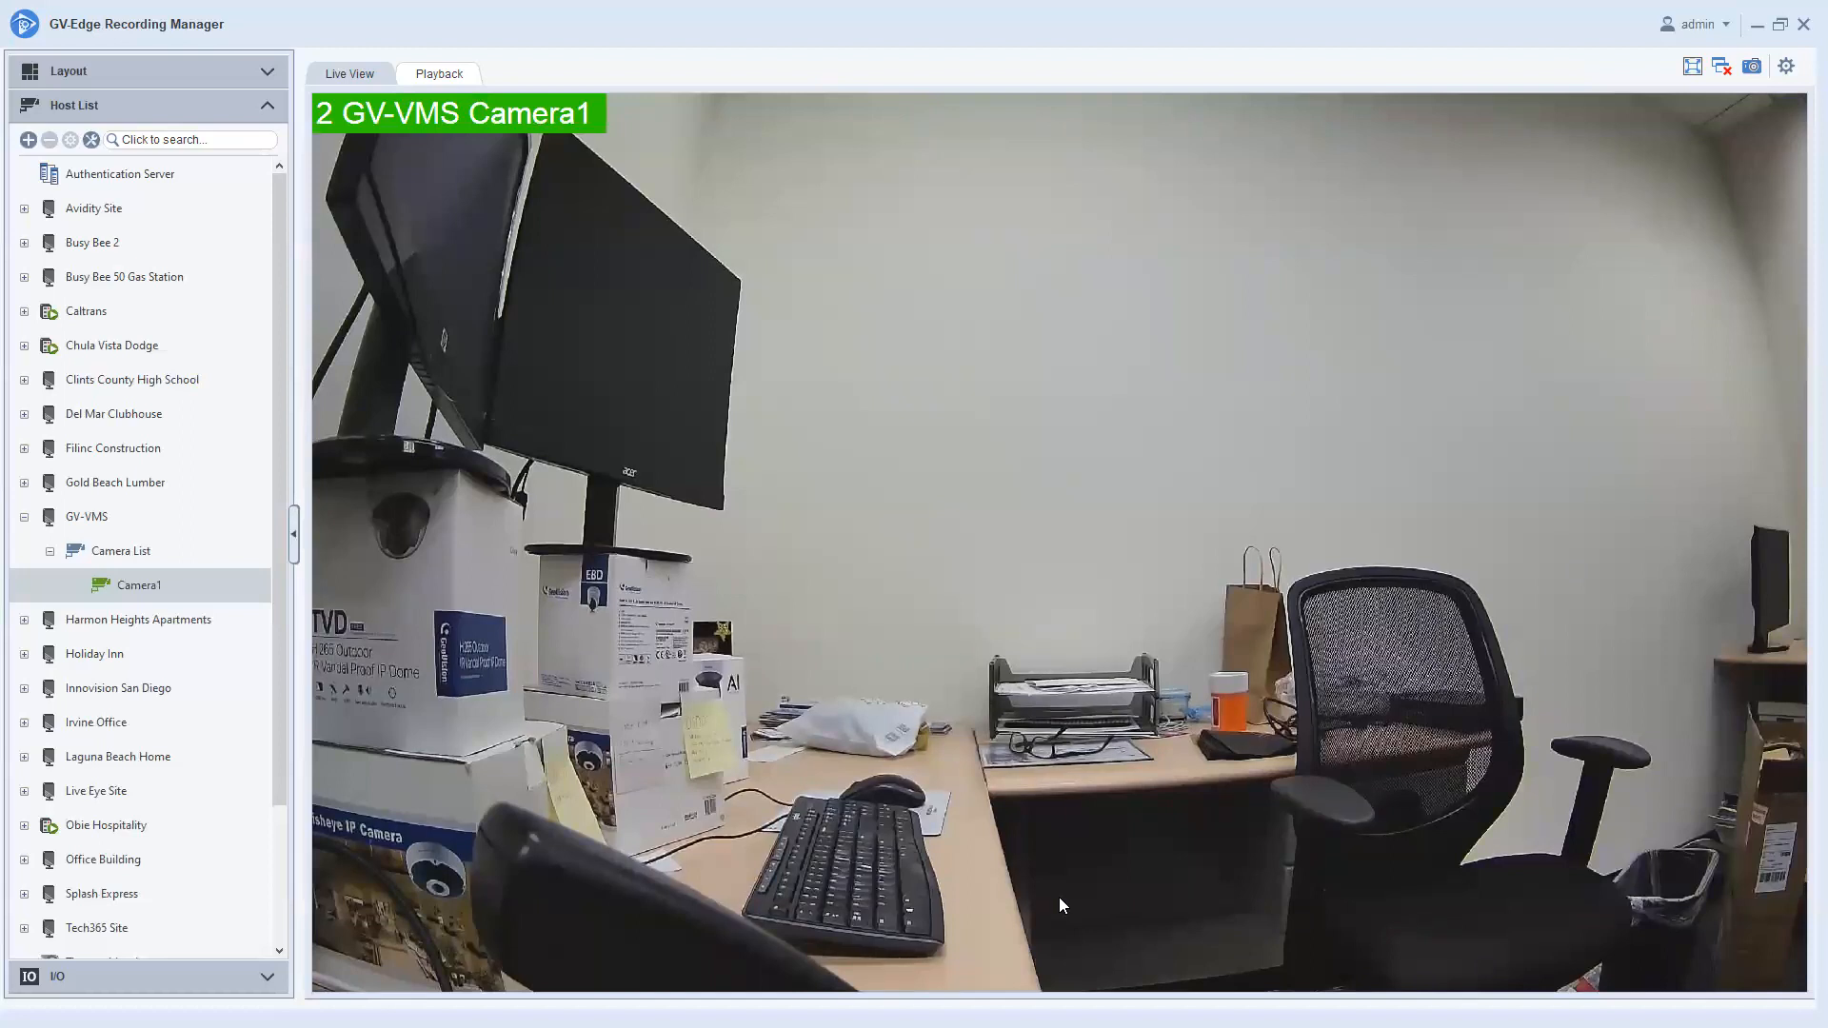
mouse_move(1063, 904)
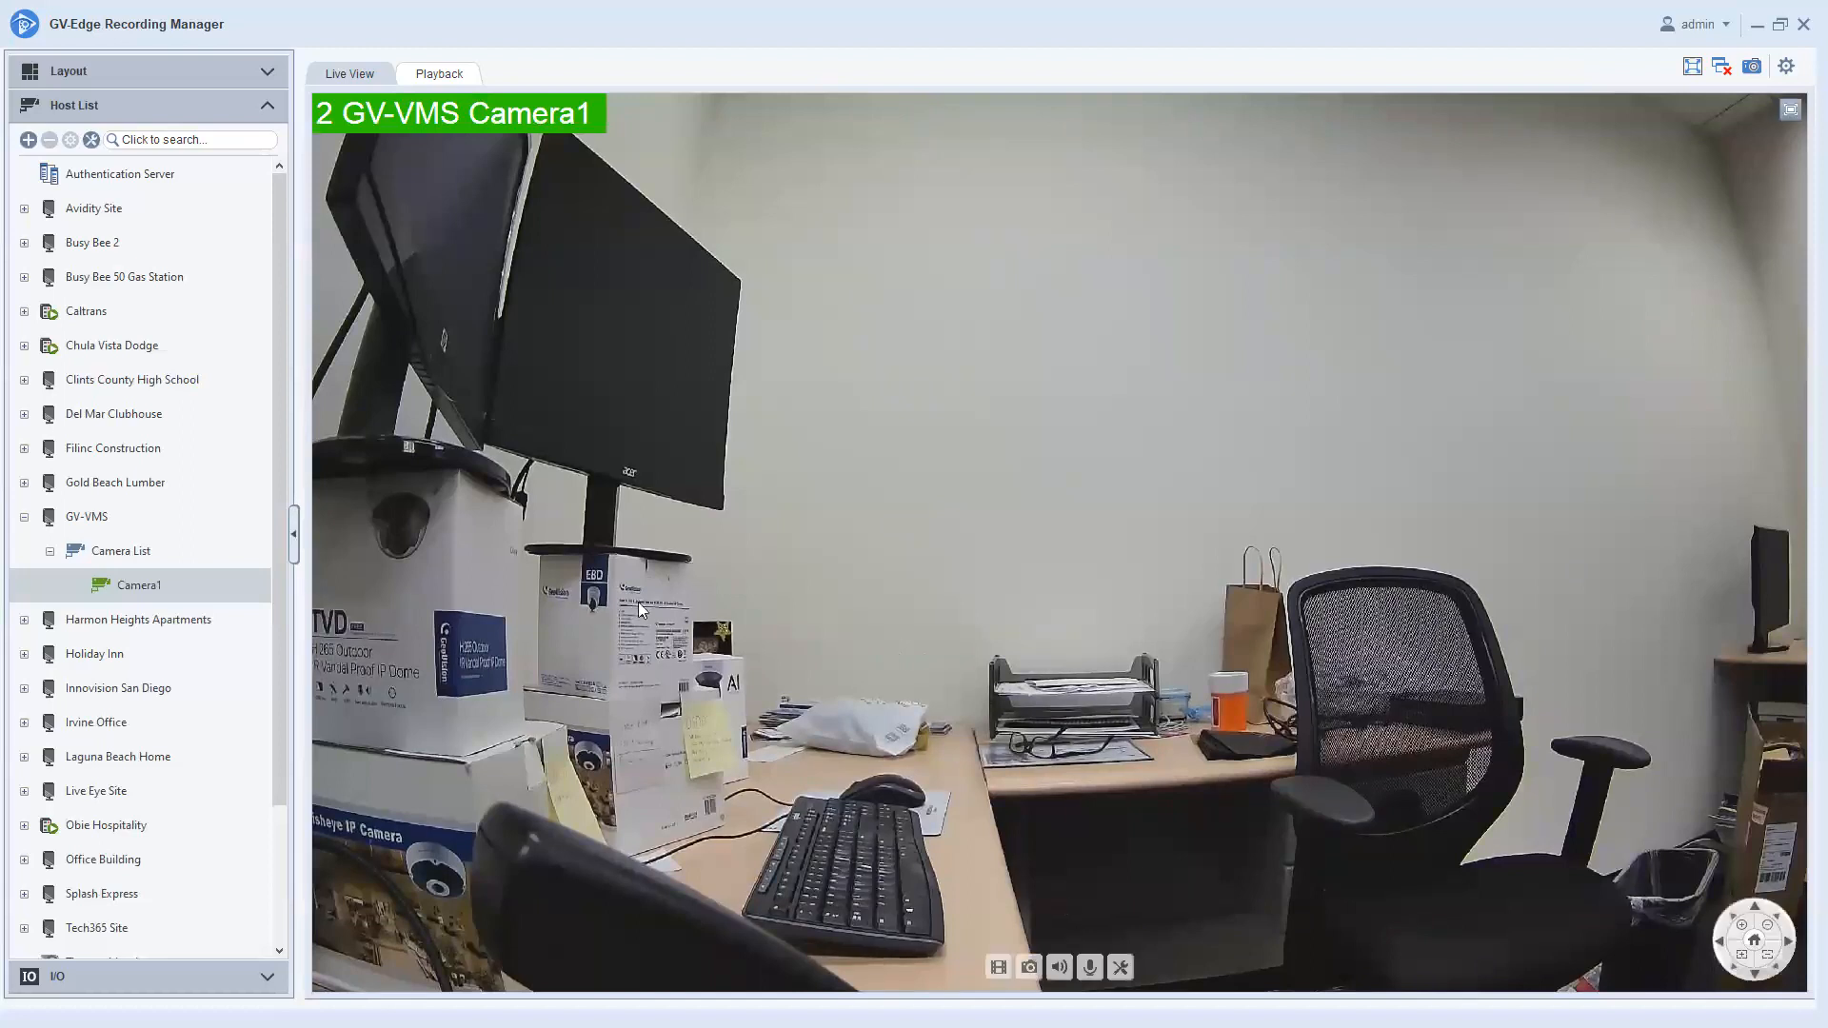